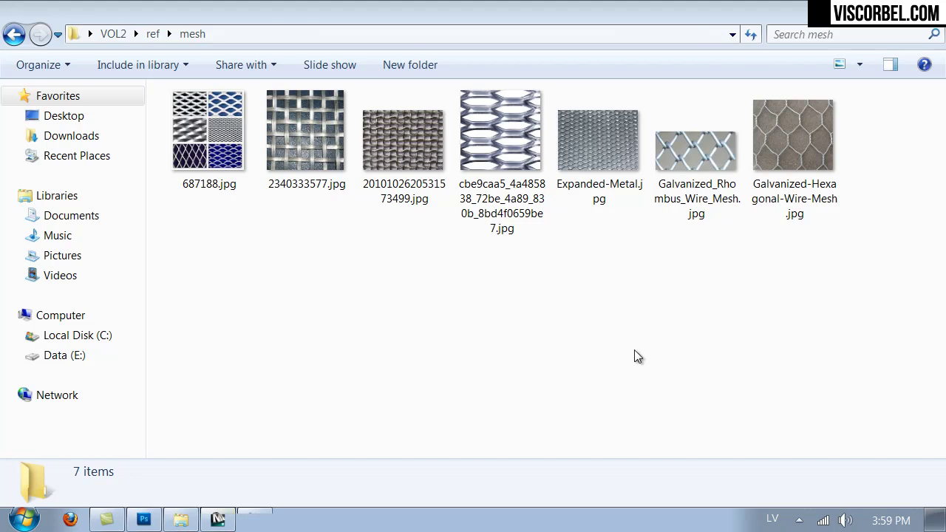
Preview the 687188.jpg chain-link mesh photo in the image viewer.
click(366, 357)
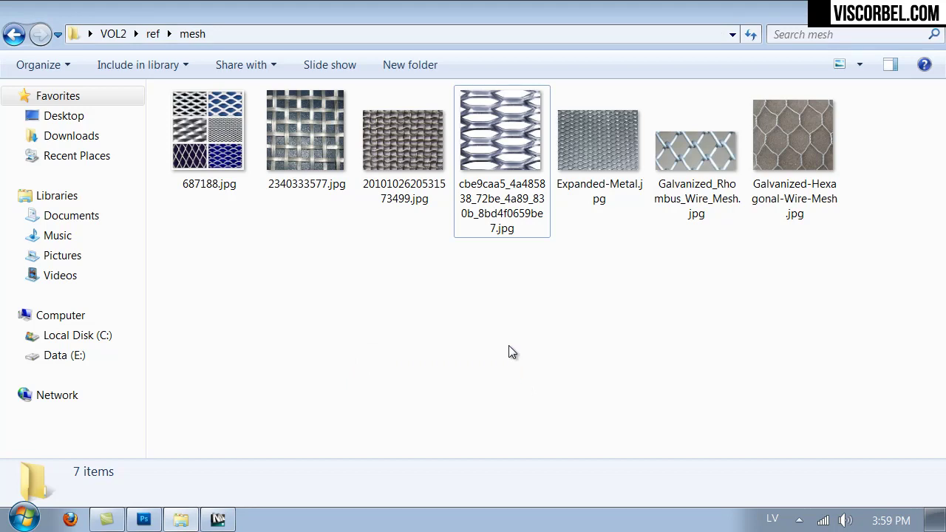
double_click(208, 145)
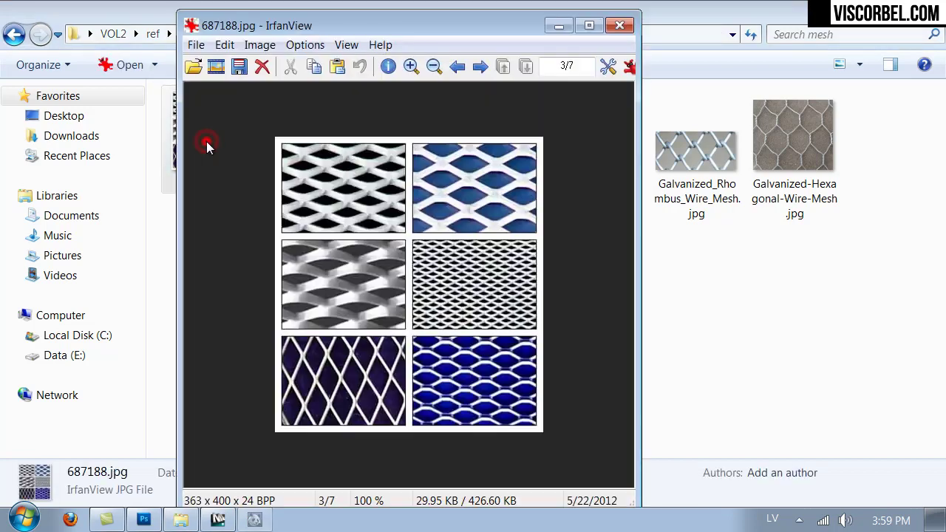
scroll(450, 433, down, 1)
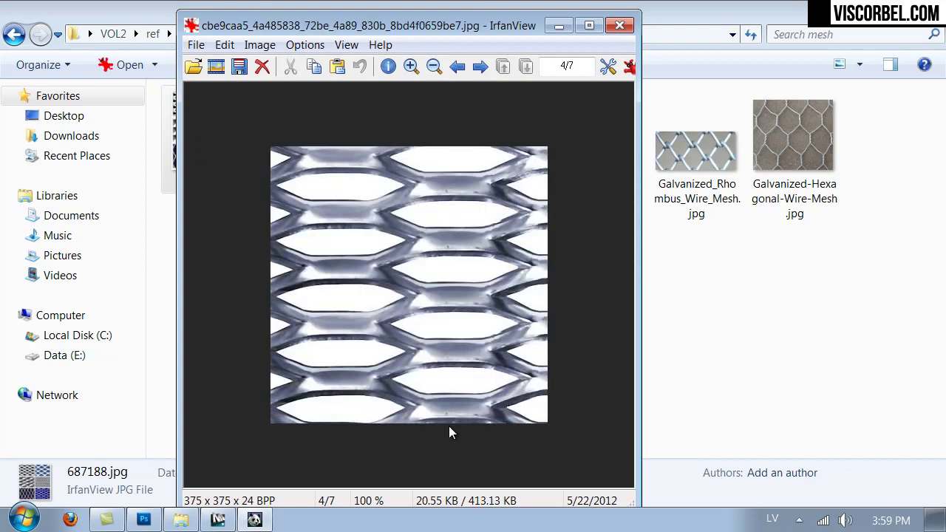
scroll(450, 433, down, 1)
scroll(450, 433, down, 1)
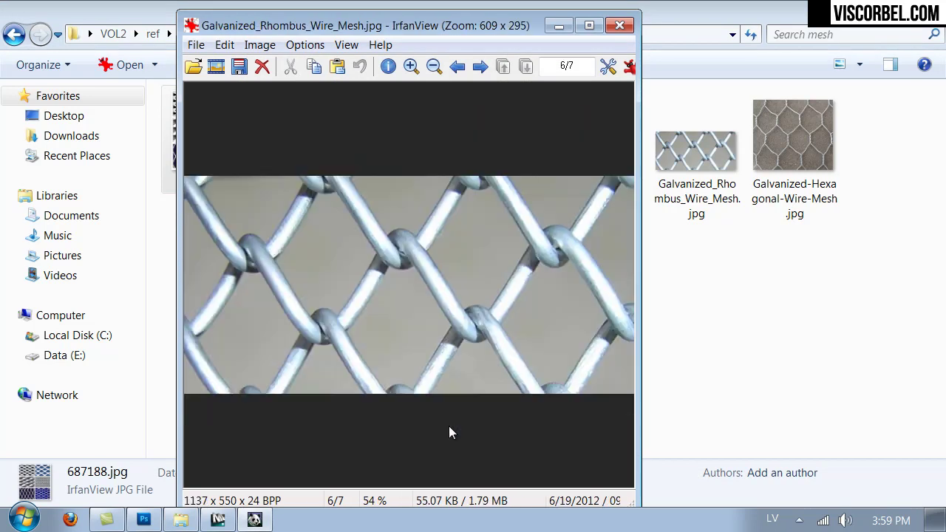
scroll(488, 382, down, 1)
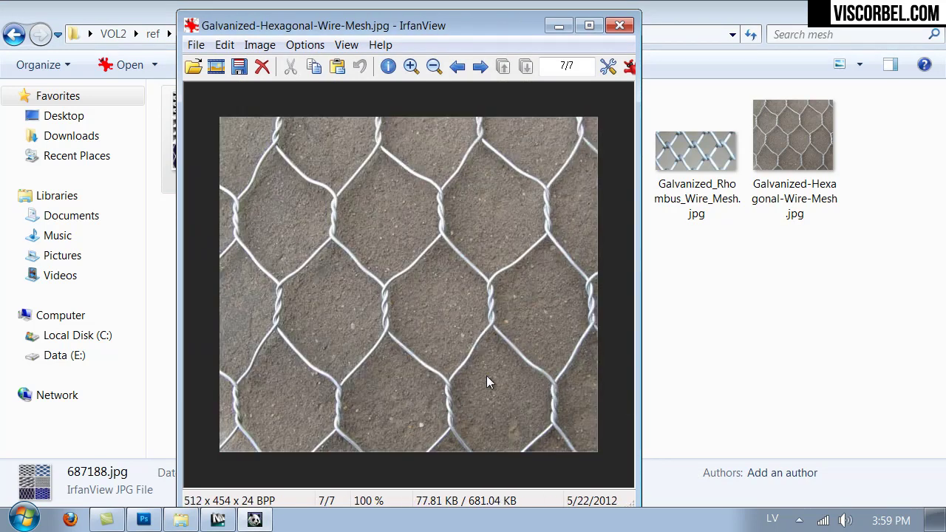
click(626, 29)
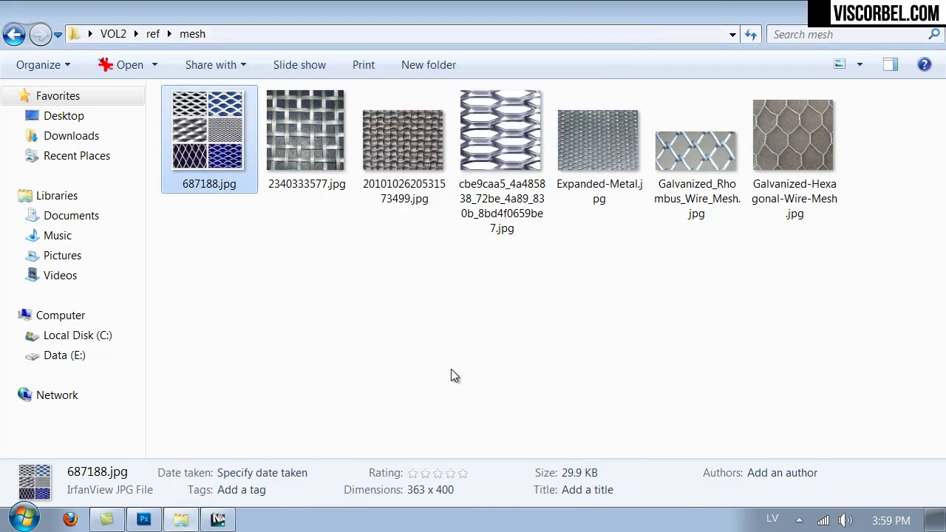
Make the Front viewport active and maximize it in 3ds Max.
click(220, 520)
key(alt+w)
click(529, 184)
key(alt+w)
Set Galvanized_Rhombus_Wire_Mesh.jpg from VOL2\ref\mesh as the Front background, Use Files with Match Bitmap.
key(alt+b)
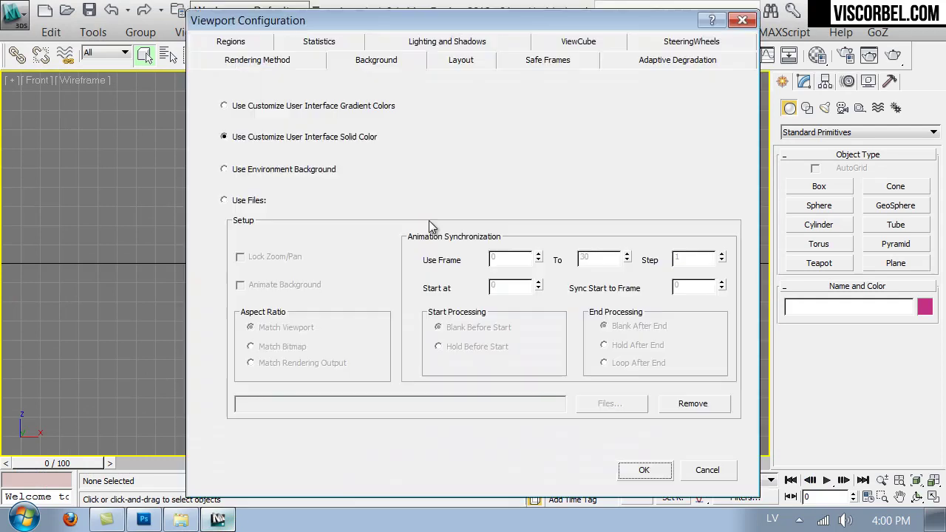
click(249, 207)
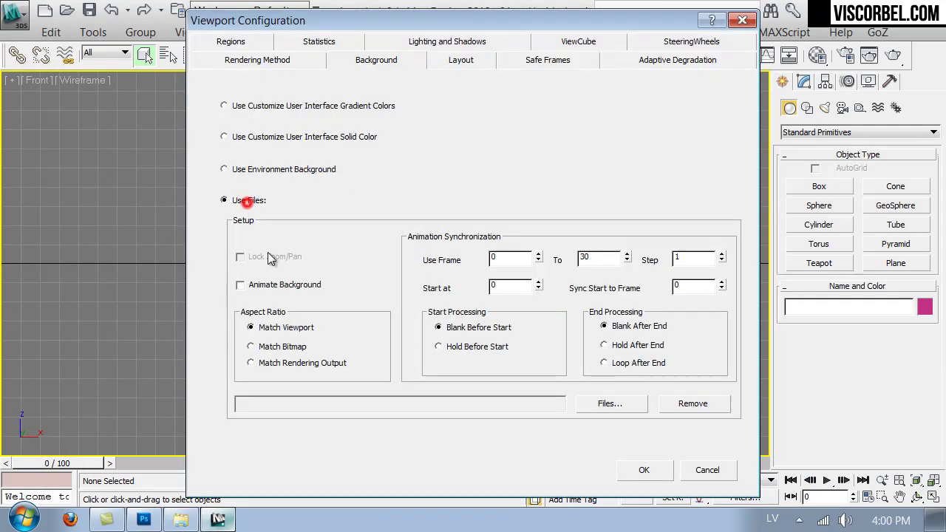
click(252, 347)
click(609, 403)
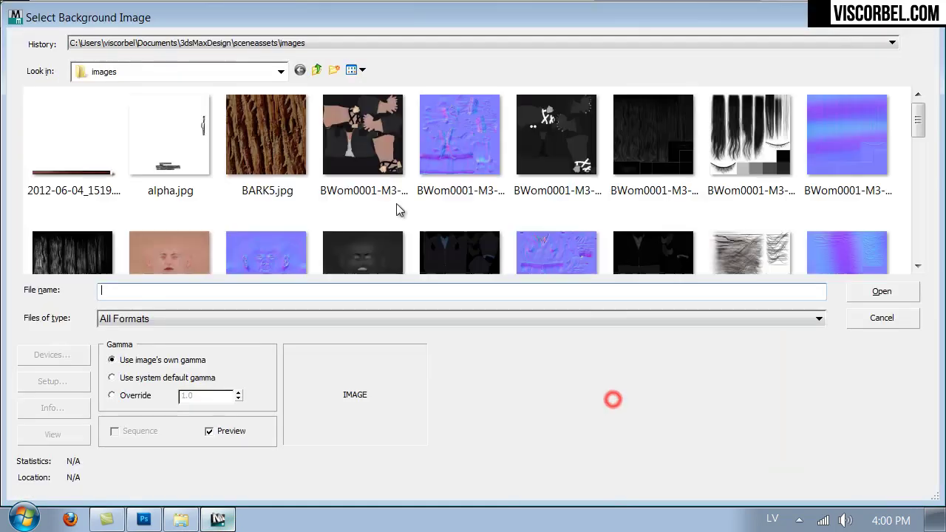
click(244, 71)
click(152, 253)
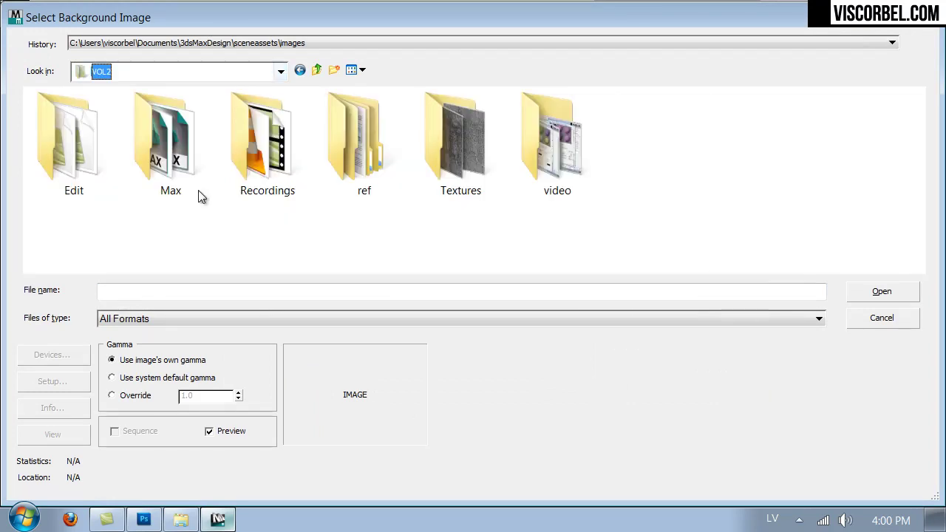
double_click(361, 144)
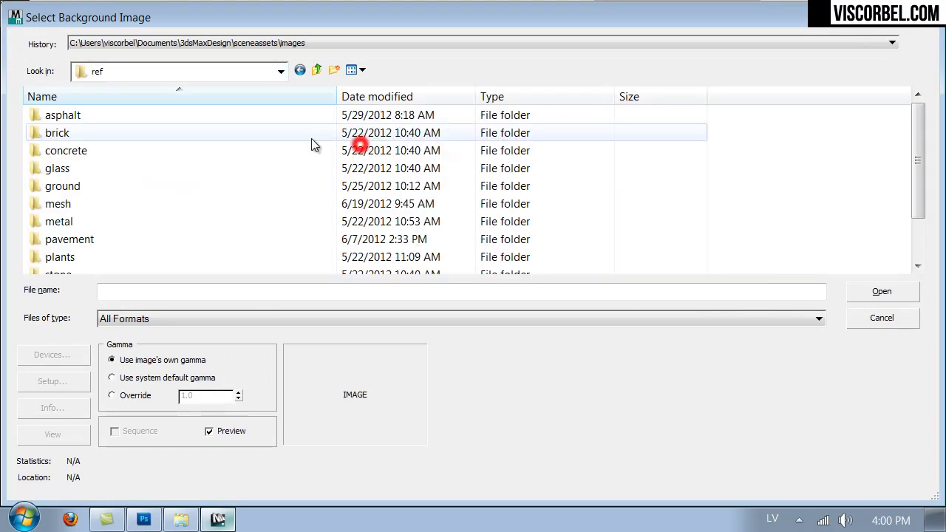
double_click(62, 206)
click(553, 153)
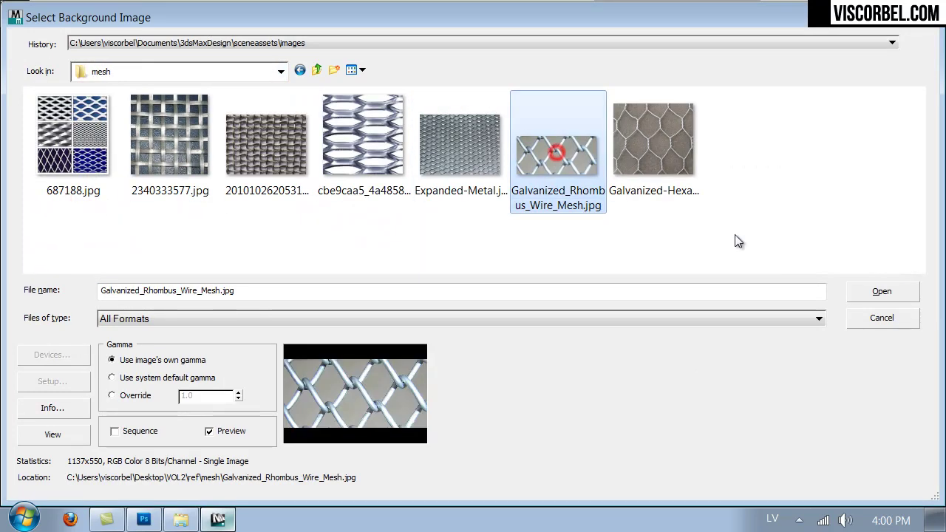
click(902, 296)
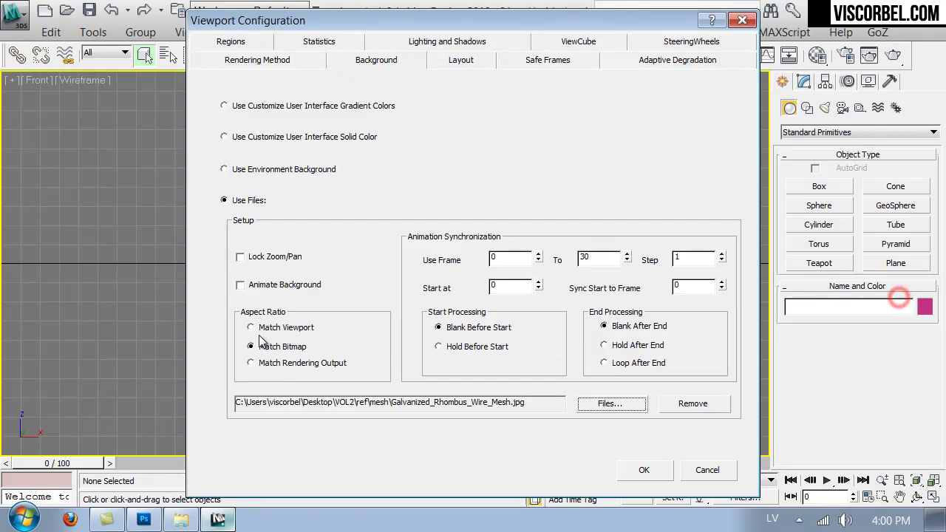
click(643, 470)
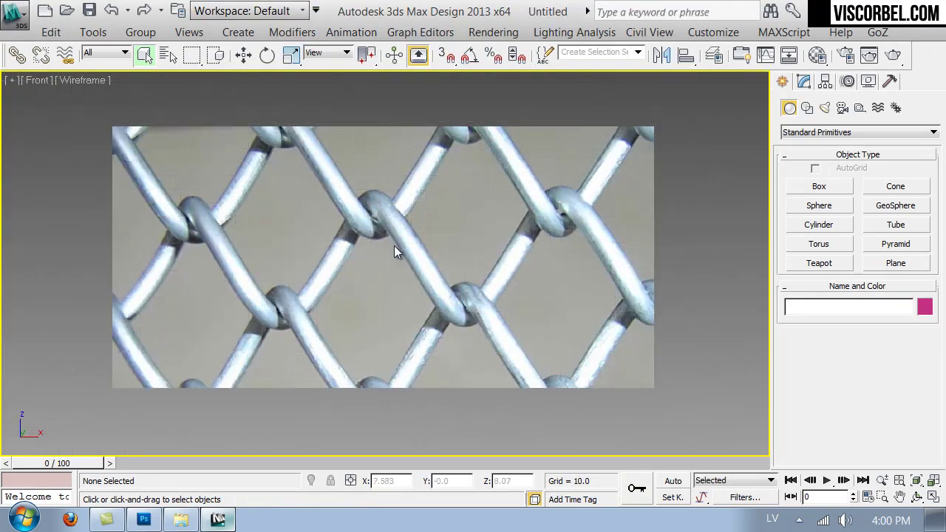
Create Plane001, about 180 by 270, over part of the fence photo.
scroll(396, 261, up, 5)
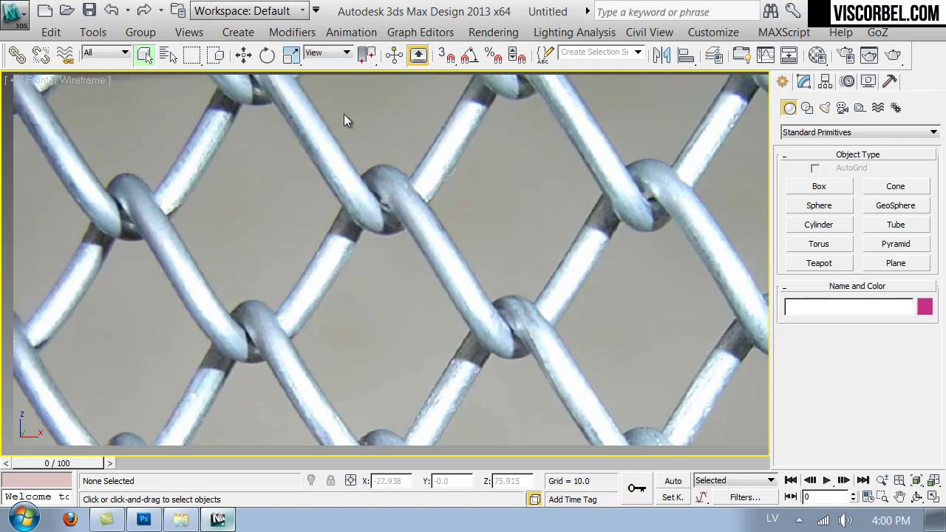
scroll(396, 232, down, 5)
right_click(512, 216)
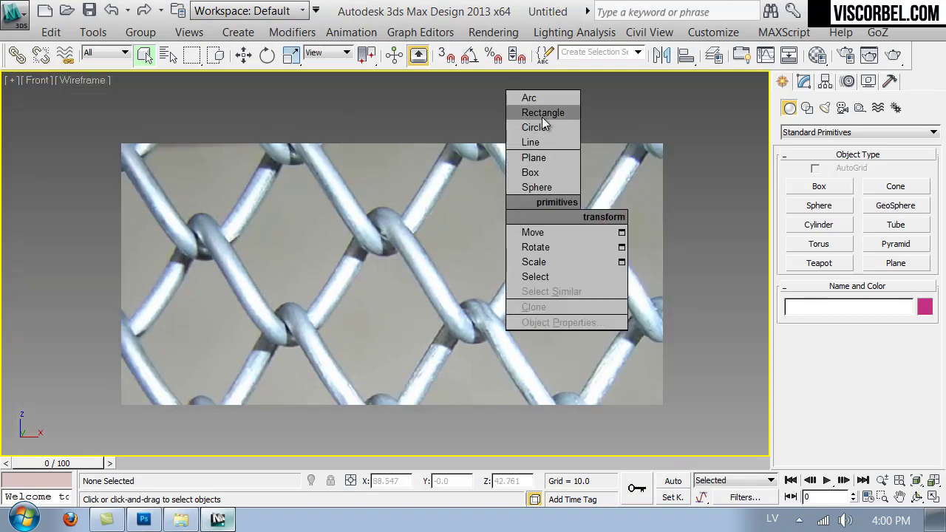
click(536, 156)
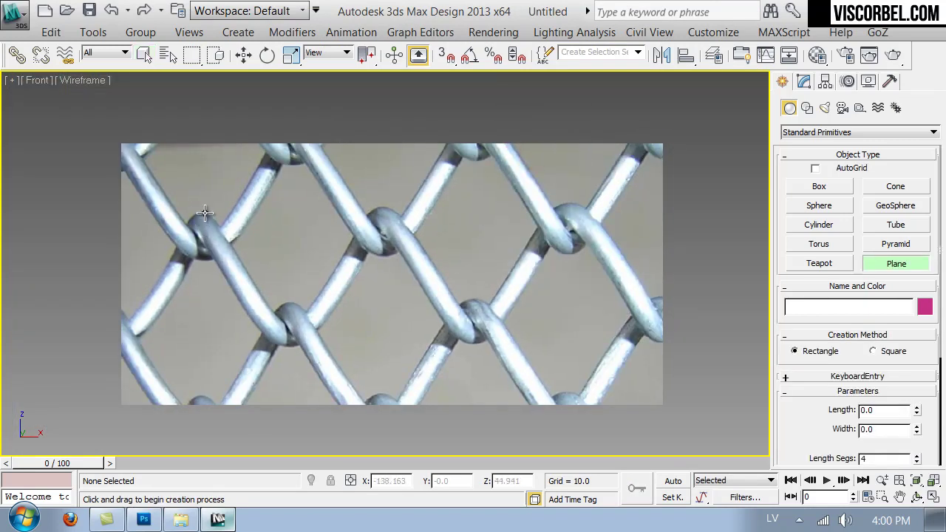
drag(202, 214, 570, 463)
right_click(390, 263)
scroll(373, 222, up, 3)
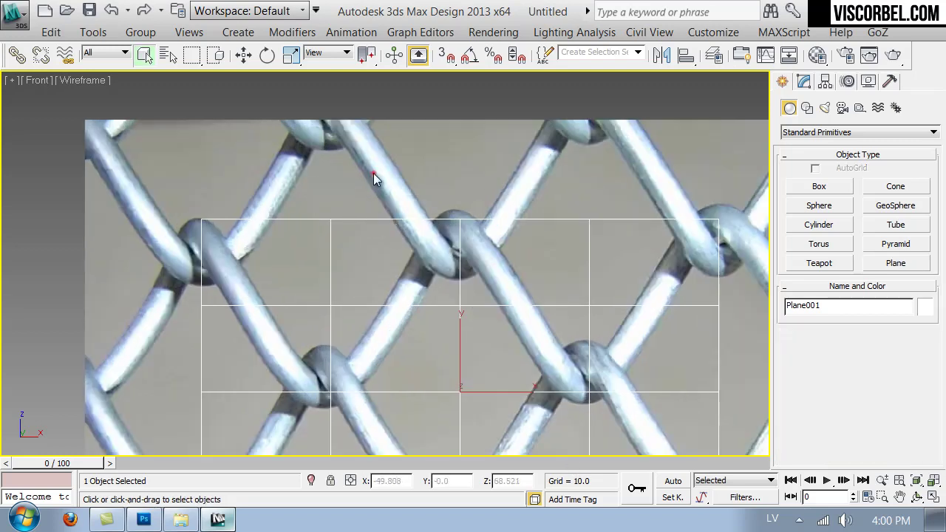
Draw a three-point V-shaped line snapped onto the wire nodes of the plane.
click(374, 173)
right_click(423, 222)
click(441, 148)
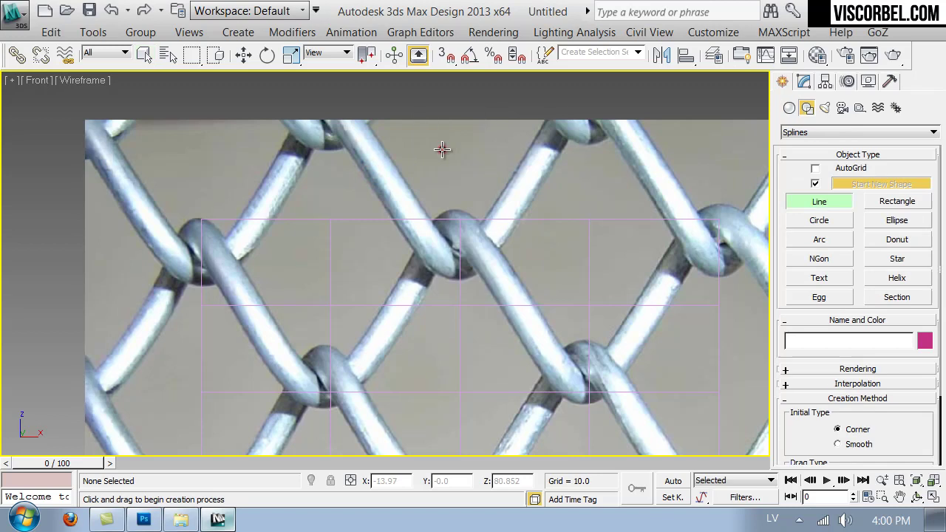
click(445, 55)
click(200, 219)
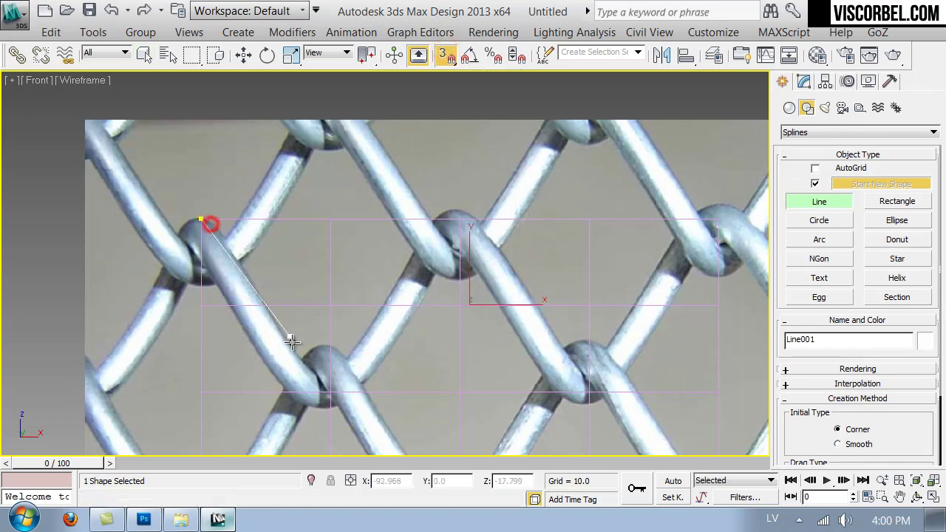
click(330, 390)
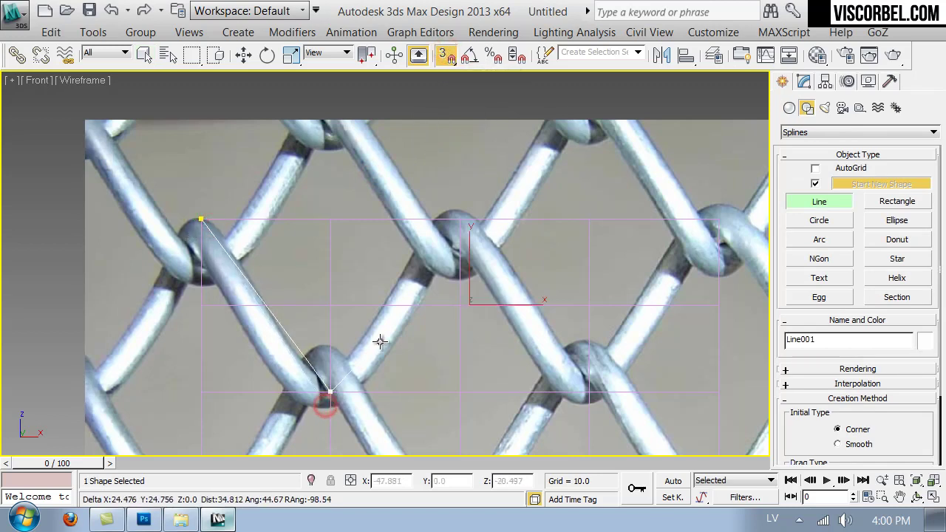
click(459, 220)
key(s)
right_click(551, 337)
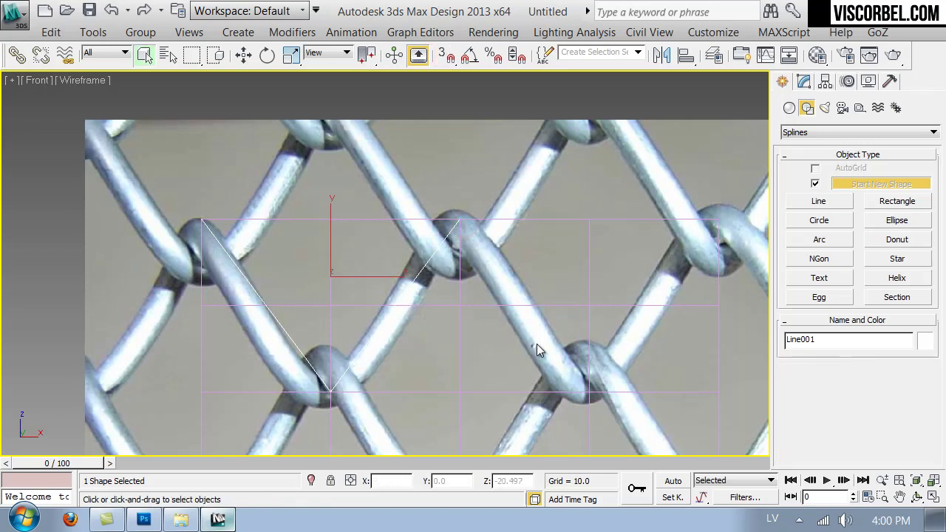
Instance the V spline to the right, then Shift-copy both splines upward.
middle_drag(531, 304, 382, 306)
key(w)
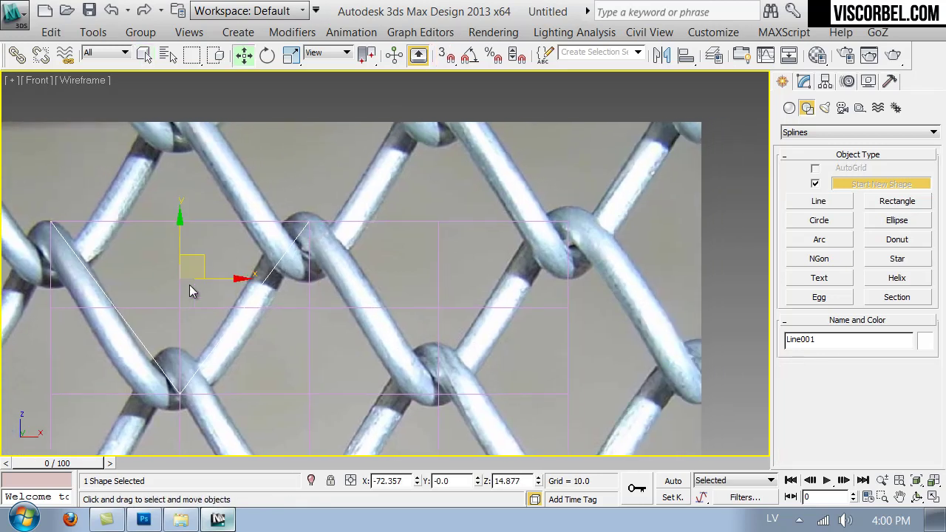
shift+drag(210, 278, 470, 290)
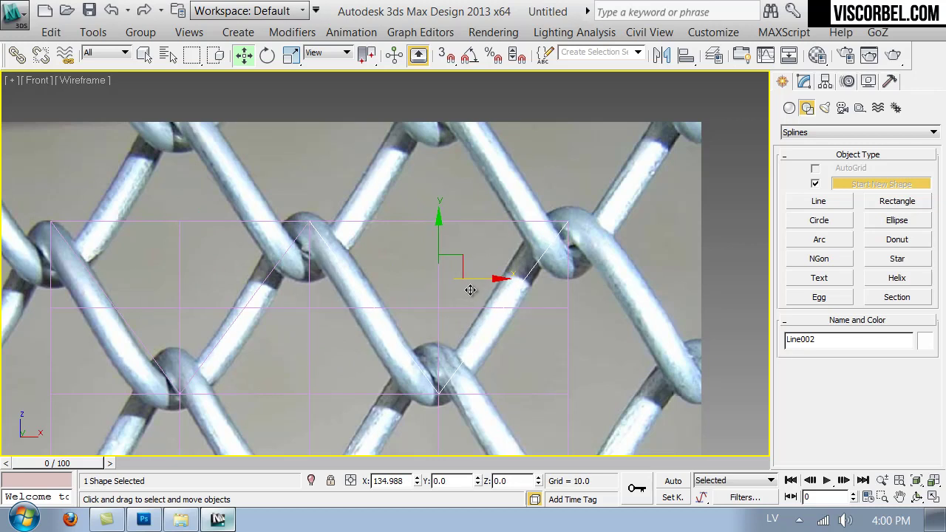
shift+drag(471, 290, 471, 289)
click(460, 344)
ctrl+click(215, 342)
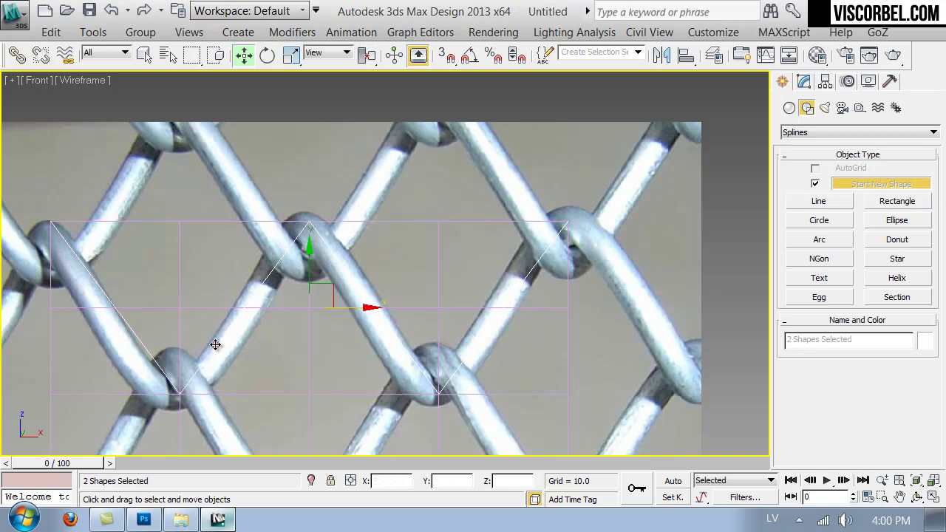
middle_drag(215, 342, 236, 400)
mouse_move(330, 330)
mouse_down()
mouse_move(358, 192)
mouse_move(334, 158)
mouse_up()
Confirm the upward copy and shift the new splines right to align with the wires.
click(480, 337)
drag(366, 191, 495, 203)
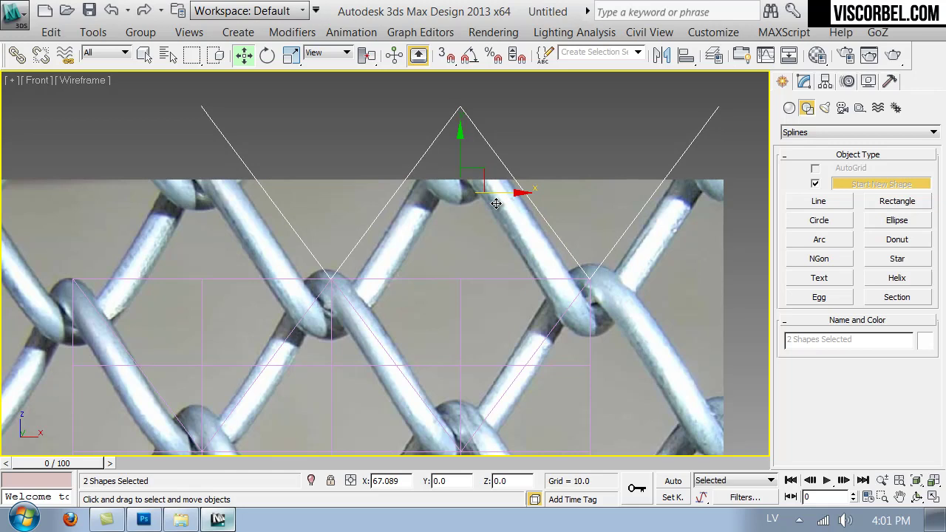
scroll(473, 229, up, 10)
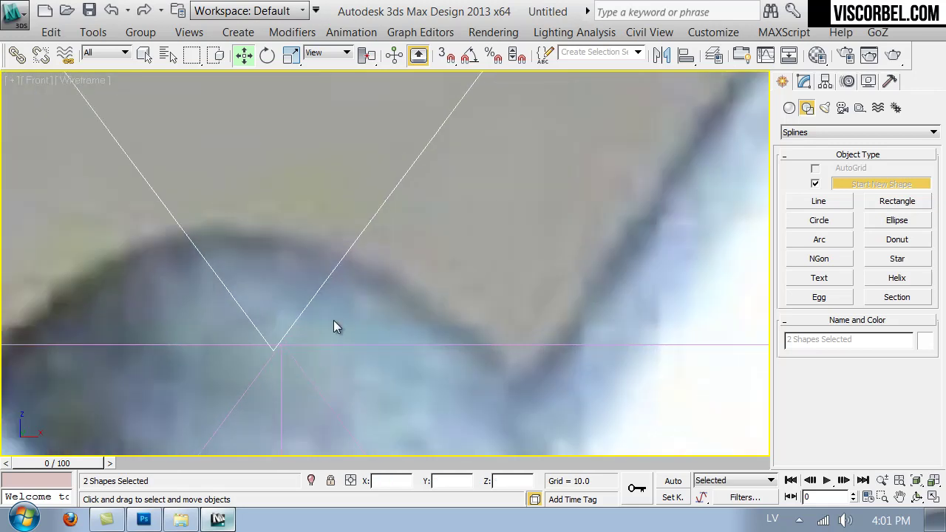
drag(301, 323, 307, 321)
scroll(307, 321, down, 5)
scroll(518, 196, up, 2)
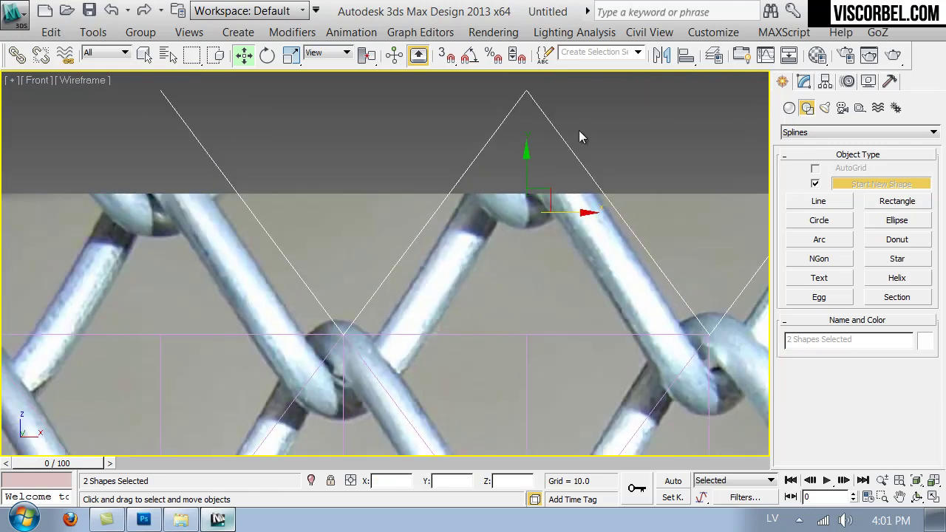
drag(524, 160, 524, 159)
Reselect both V splines and move them down onto the upper fence wire.
click(543, 334)
click(481, 270)
scroll(482, 270, down, 5)
drag(726, 198, 721, 195)
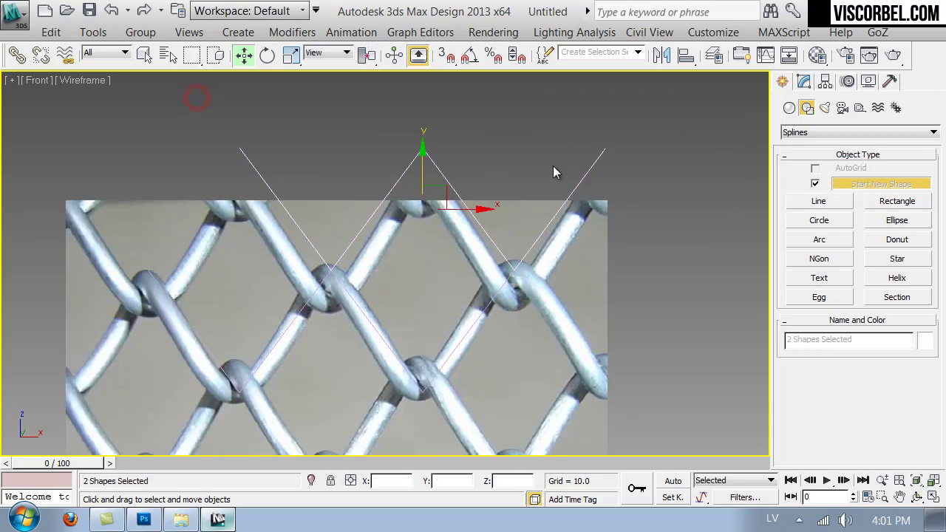
scroll(493, 156, up, 5)
drag(459, 121, 469, 181)
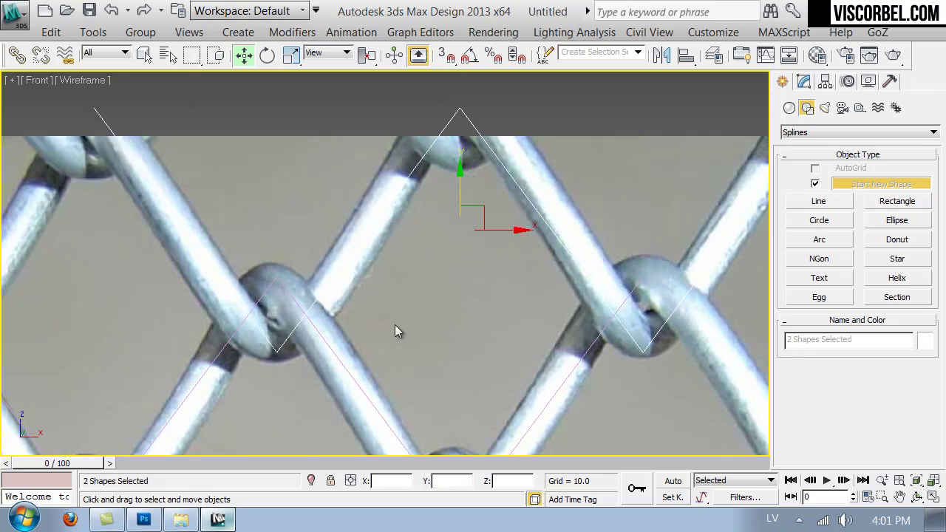
Select the first line spline and recentre the Front view on it.
click(396, 329)
scroll(399, 311, down, 3)
middle_drag(401, 274, 438, 290)
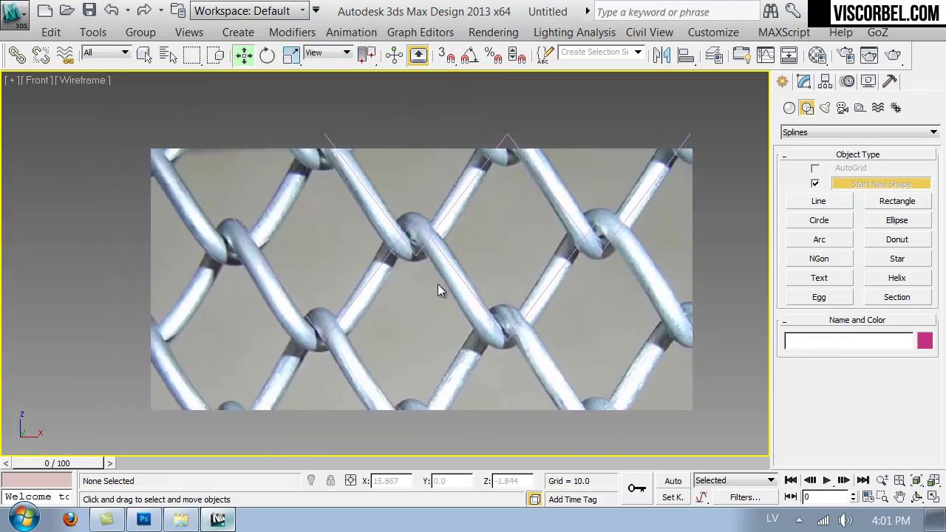
click(339, 314)
scroll(379, 269, up, 2)
scroll(381, 272, up, 2)
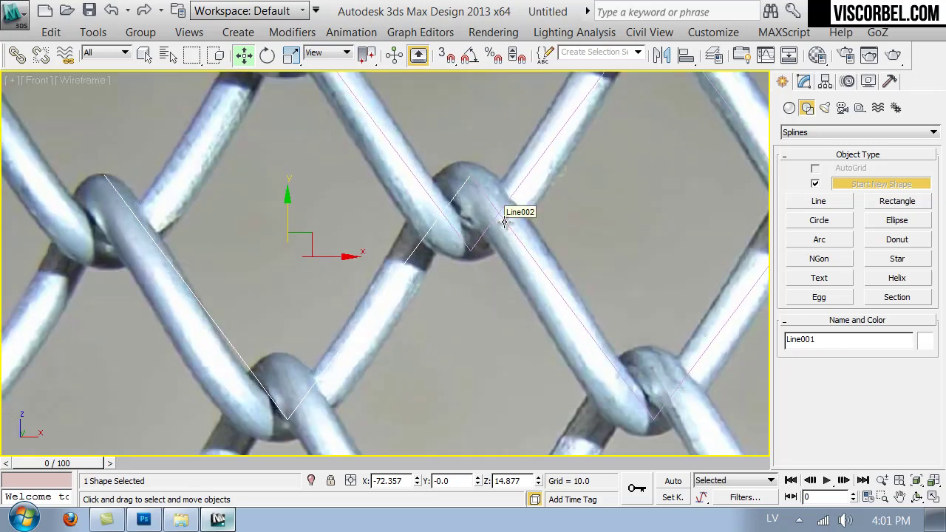
middle_drag(324, 292, 365, 301)
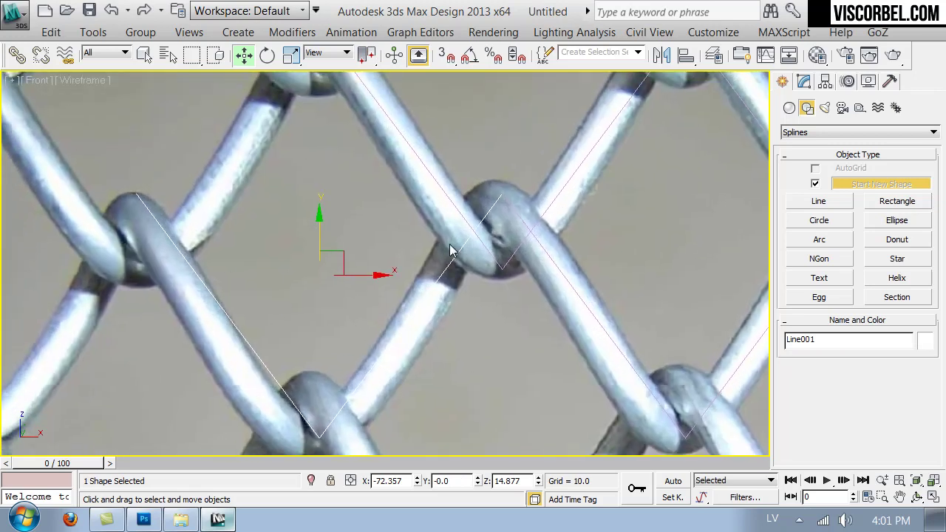
Refine Line001 with three new vertices on its segments, then select its top vertex.
right_click(547, 268)
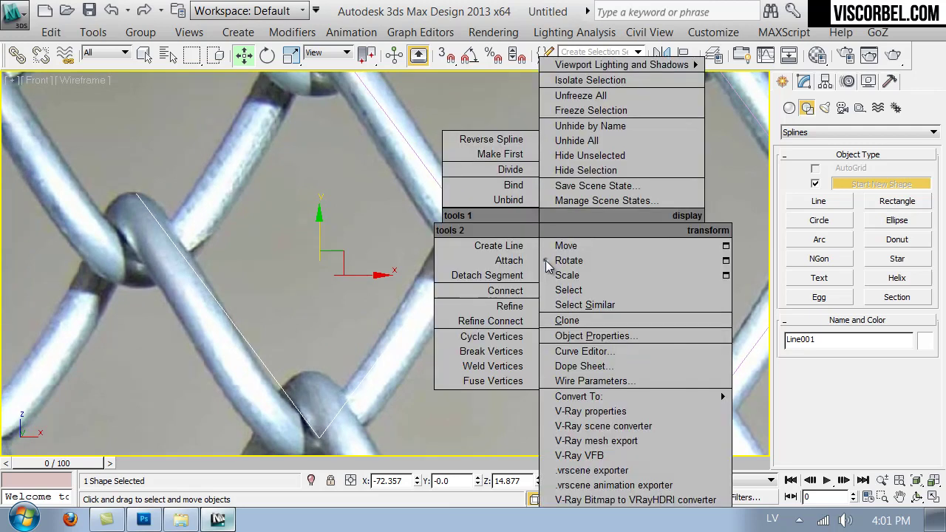
click(507, 306)
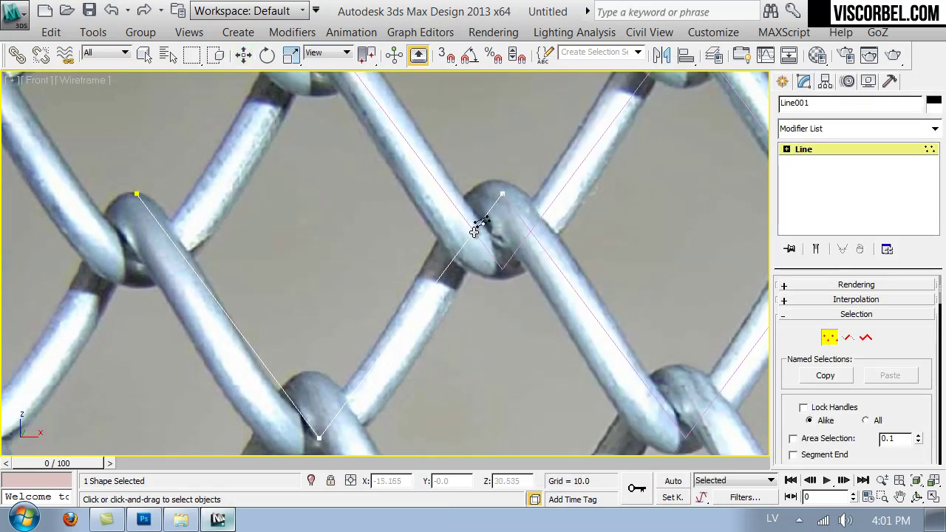
click(474, 232)
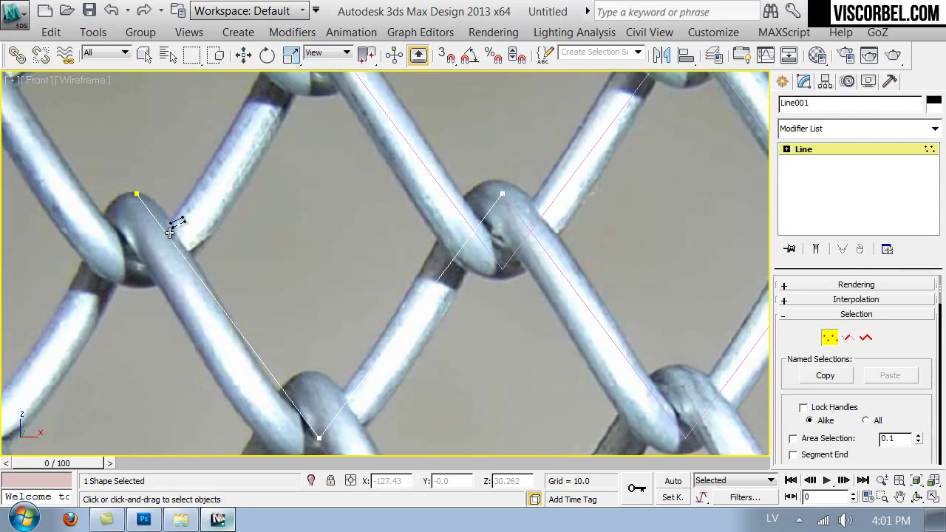
click(288, 397)
click(353, 394)
key(w)
click(504, 192)
key(p)
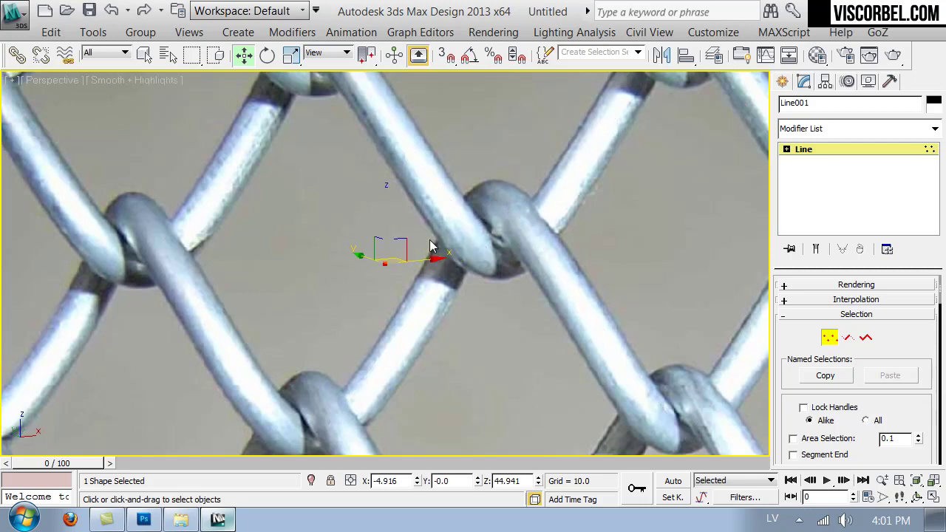
Push Line001's first vertices back and forward in depth.
click(847, 150)
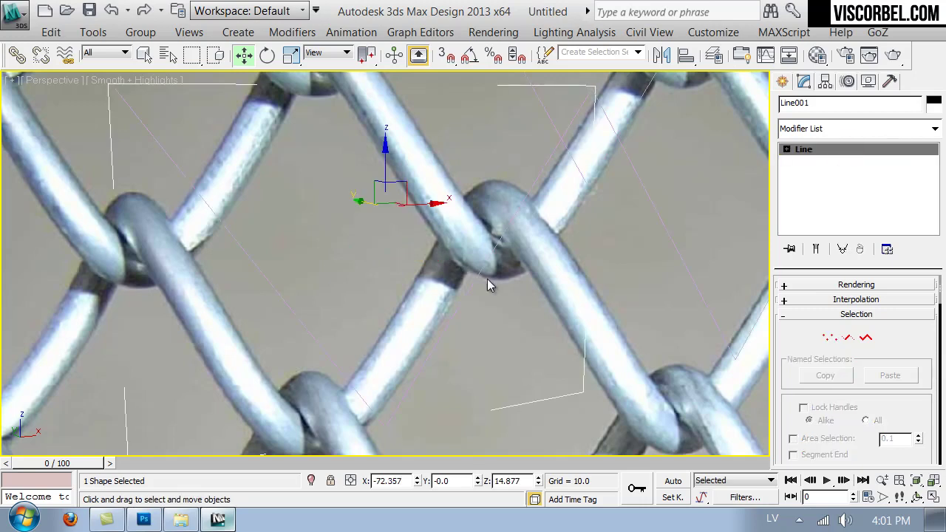
alt+middle_drag(465, 275, 348, 216)
key(1)
alt+middle_drag(482, 178, 441, 211)
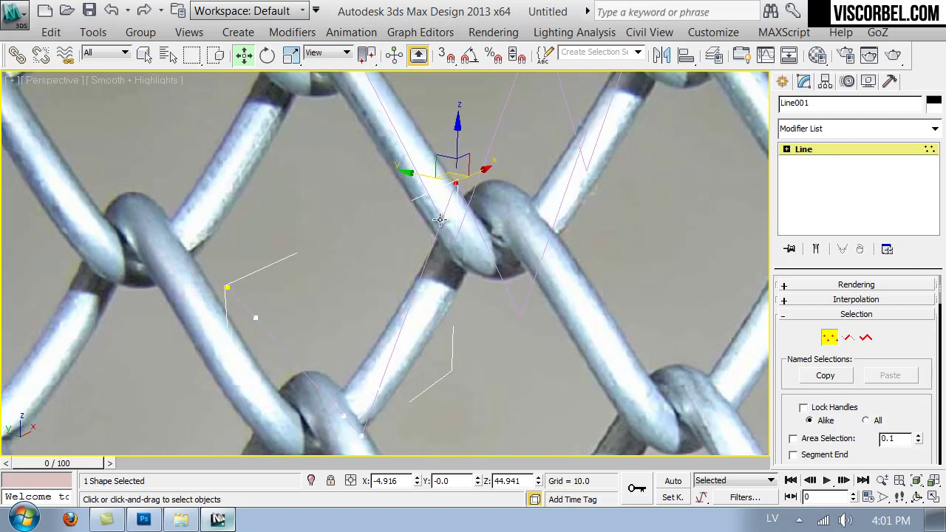
drag(440, 220, 388, 209)
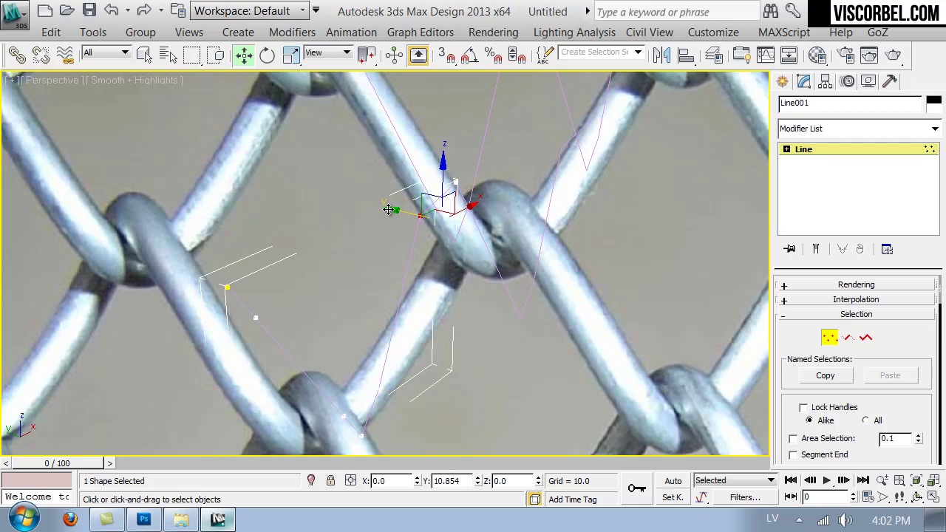
alt+middle_drag(388, 209, 354, 402)
drag(325, 388, 387, 408)
Select the lower vertices and move one further back in depth.
click(382, 401)
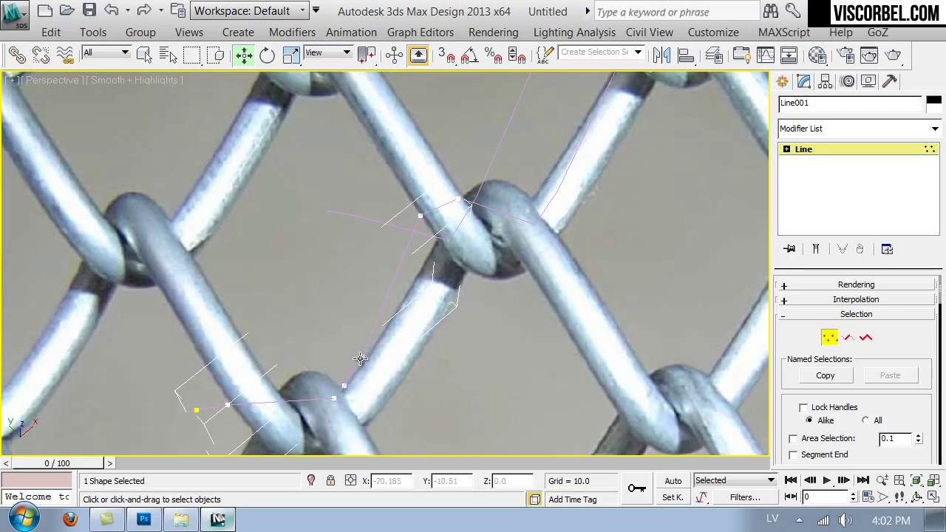
click(357, 352)
alt+middle_drag(273, 383, 258, 330)
click(281, 322)
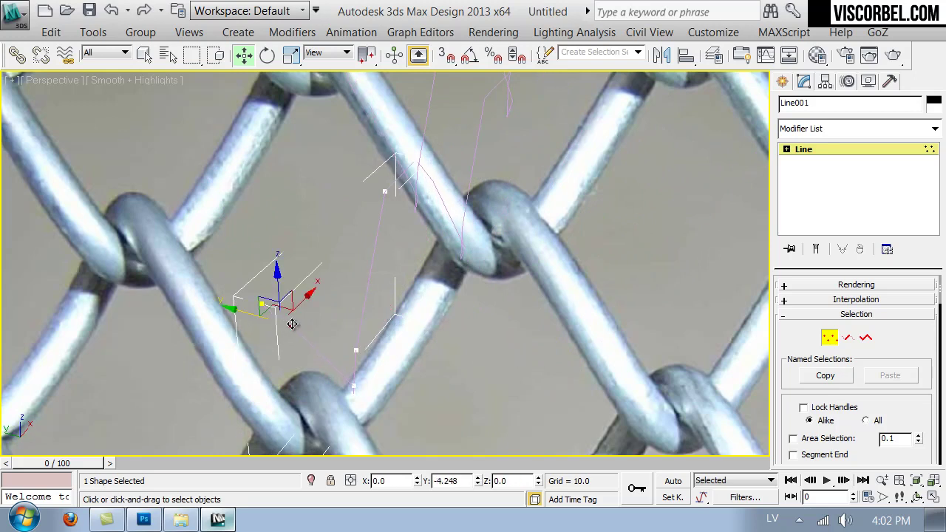
drag(292, 324, 299, 326)
alt+middle_drag(299, 326, 547, 307)
In Top view, offset Line001's top-right vertex in depth.
key(t)
scroll(333, 264, up, 2)
click(401, 268)
click(524, 251)
drag(529, 261, 543, 269)
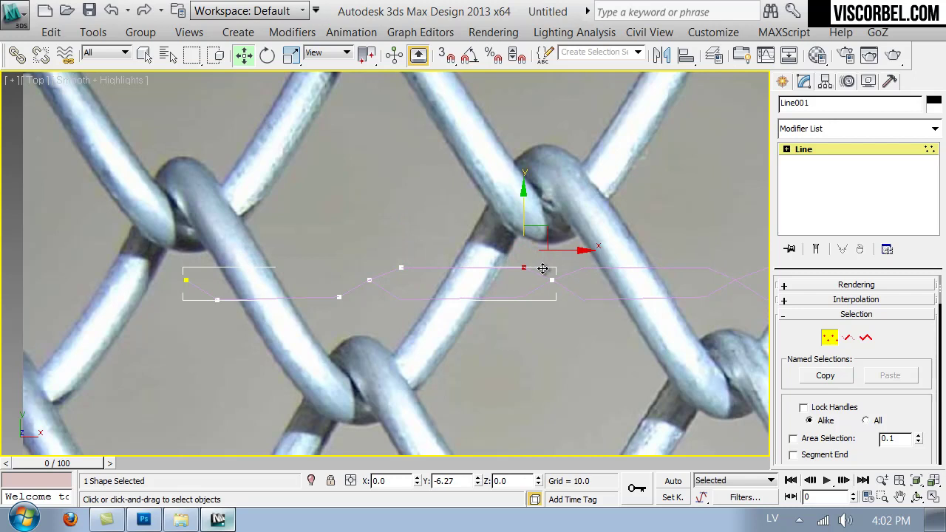
key(1)
Adjust a middle vertex, then review the line's weave in Perspective.
scroll(538, 232, up, 3)
key(1)
click(354, 295)
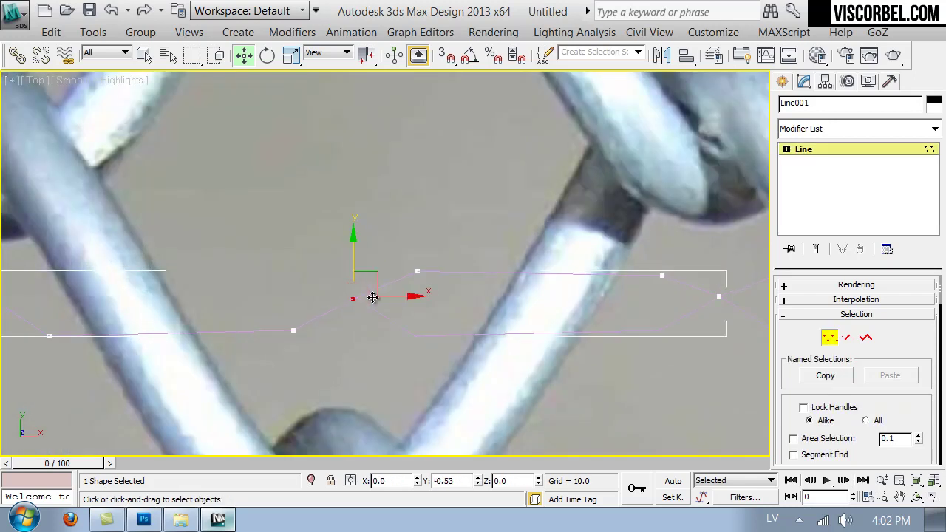
scroll(476, 305, down, 2)
key(1)
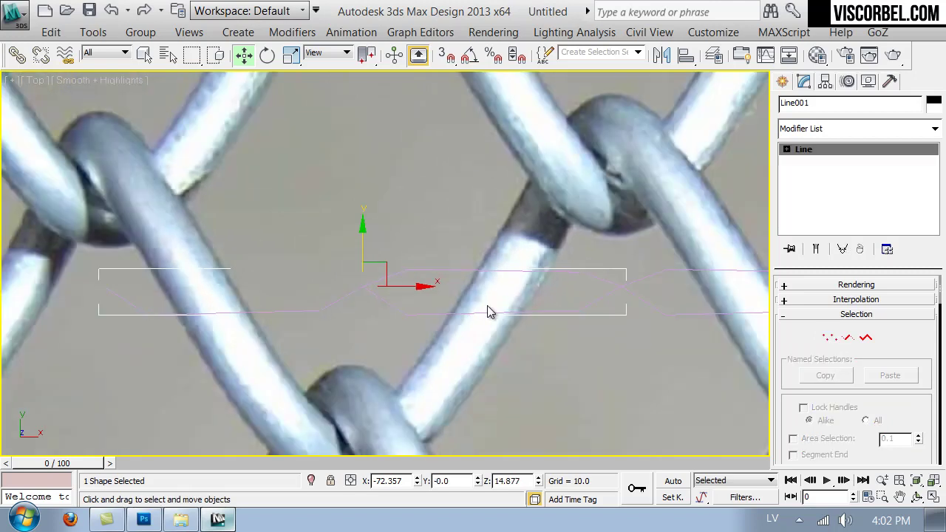
key(p)
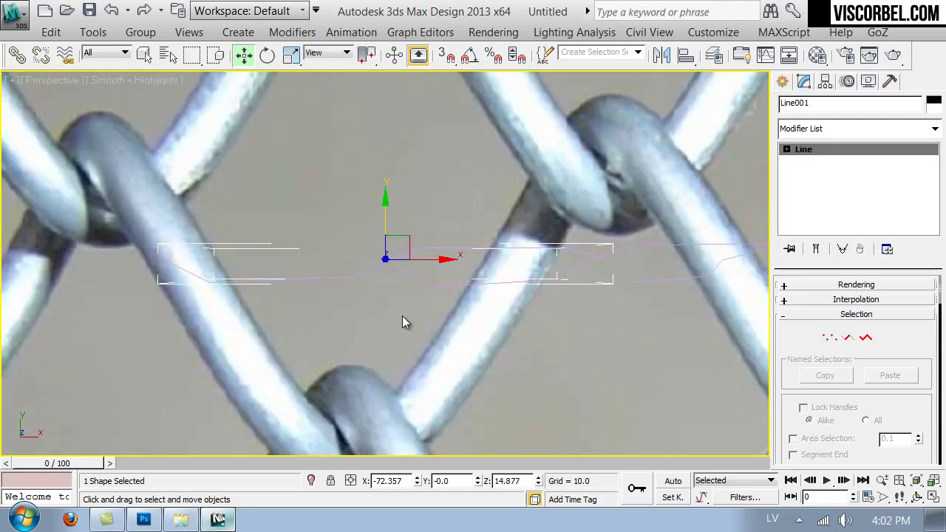
alt+middle_drag(405, 328, 417, 253)
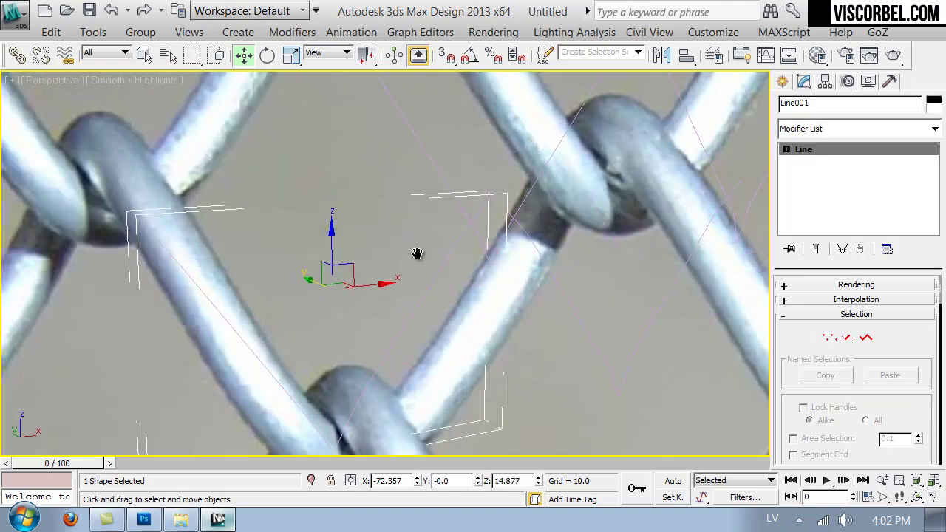
Enable Line001 in renderer and viewport with thickness about 13.6.
click(855, 285)
click(795, 296)
click(798, 310)
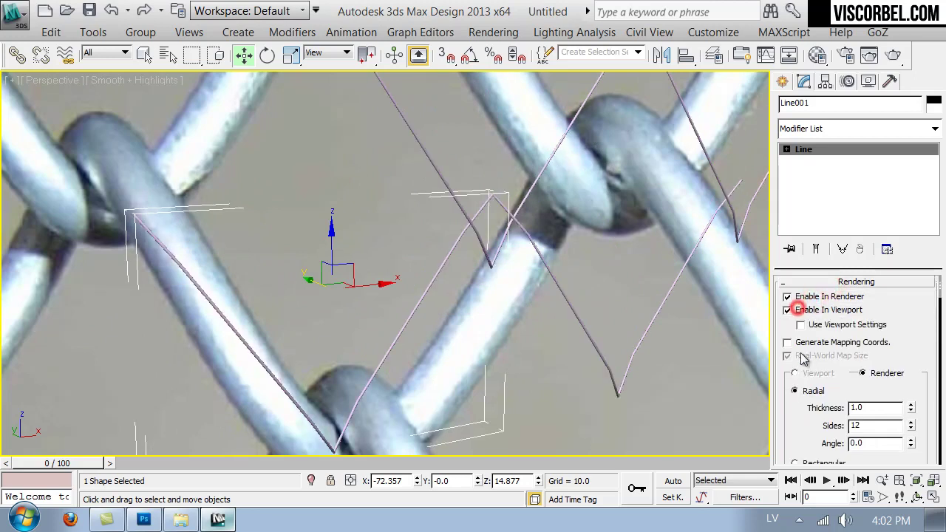
drag(913, 416, 843, 484)
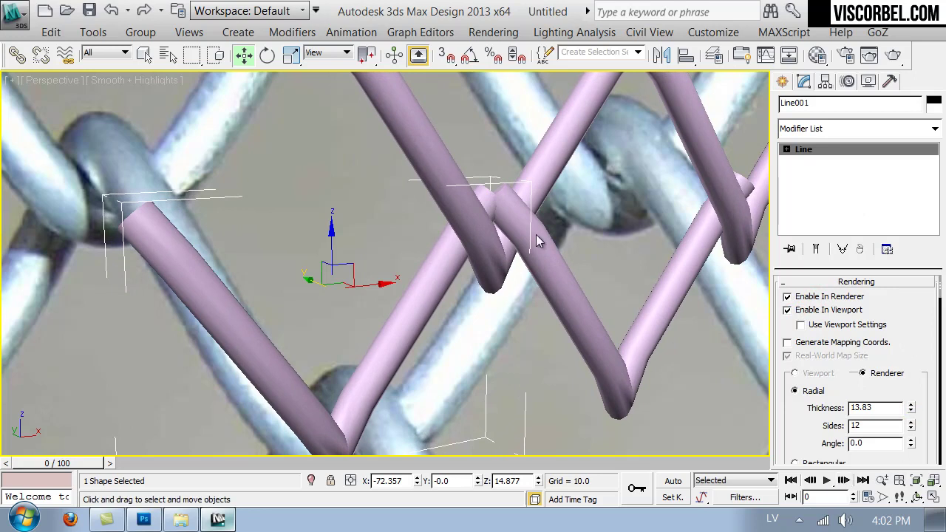
scroll(536, 234, down, 3)
scroll(488, 244, up, 4)
alt+middle_drag(451, 233, 541, 258)
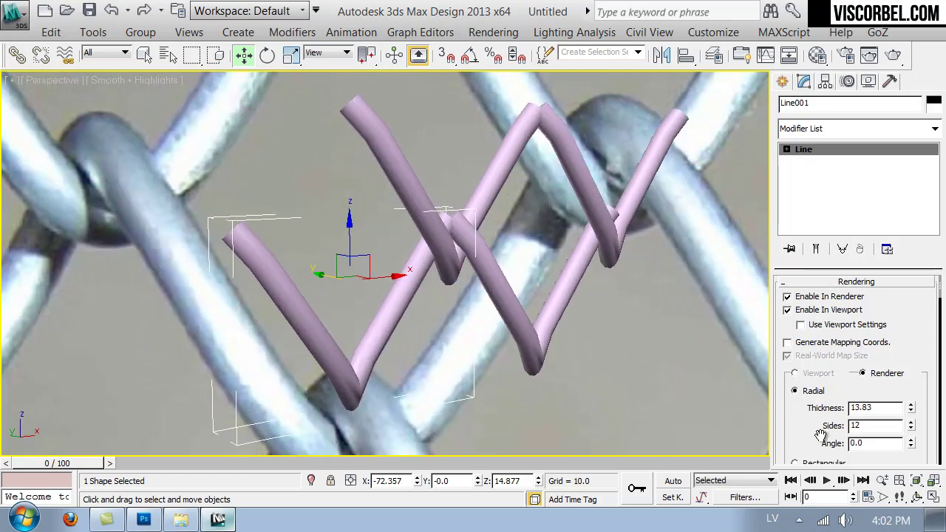
scroll(818, 439, down, 3)
Switch Line001 to a Rectangular profile with length and width 16.
click(817, 395)
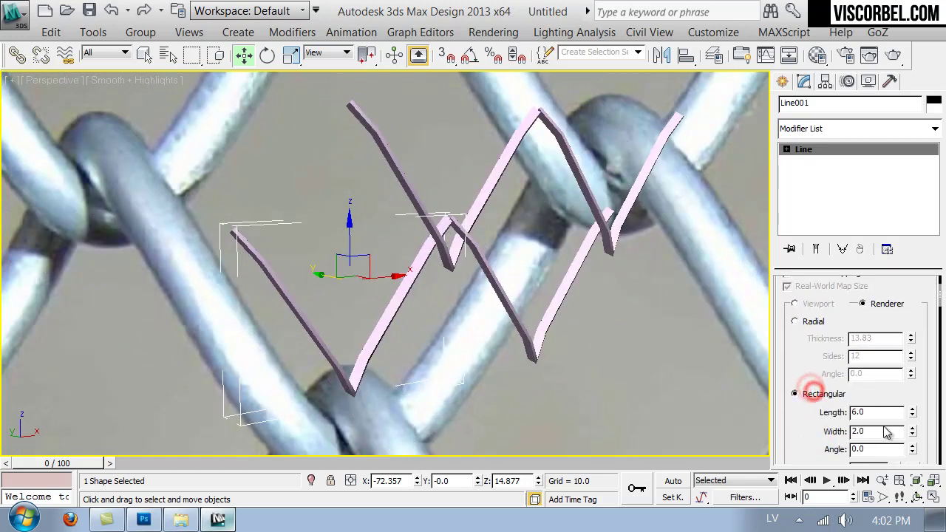
double_click(861, 411)
text(17)
key(Tab)
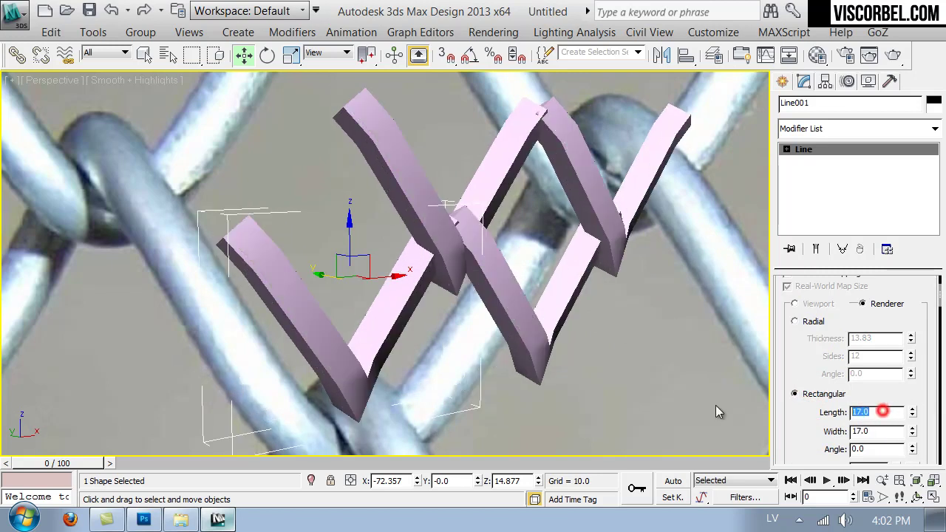
text(16)
key(Tab)
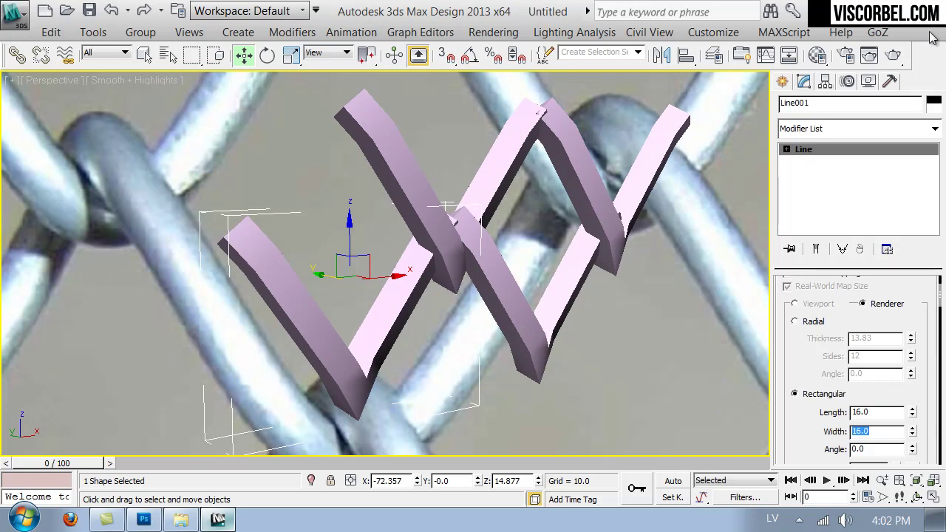
Add a TurboSmooth modifier with 3 iterations to Line001 and set the line's rendering length to 1.
click(821, 129)
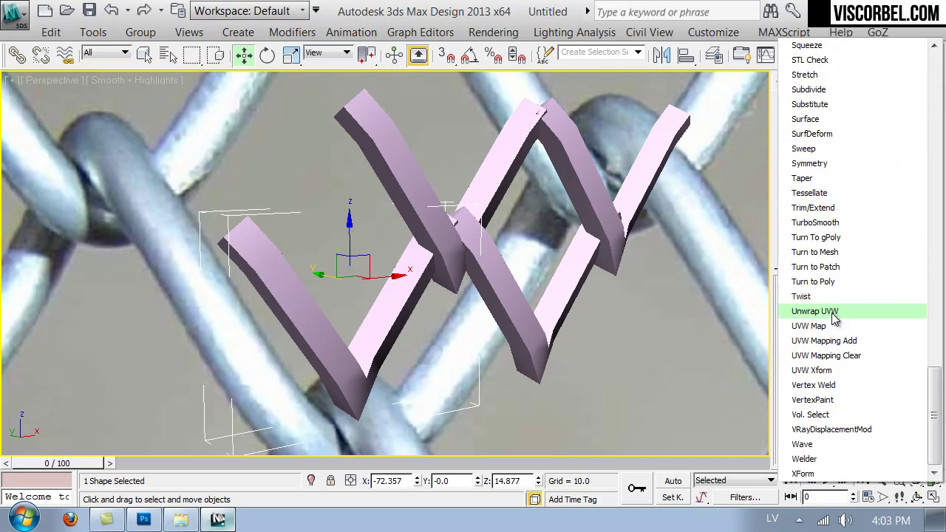
click(817, 222)
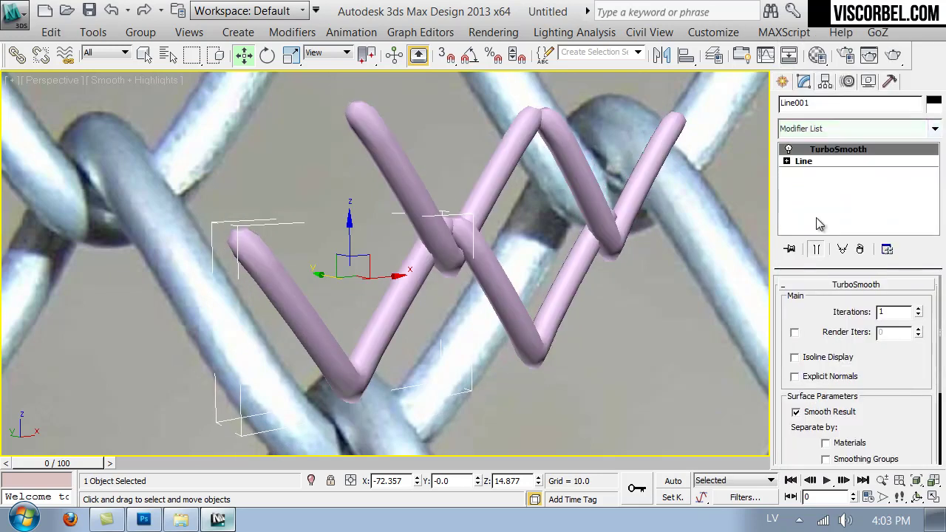
click(920, 311)
click(920, 311)
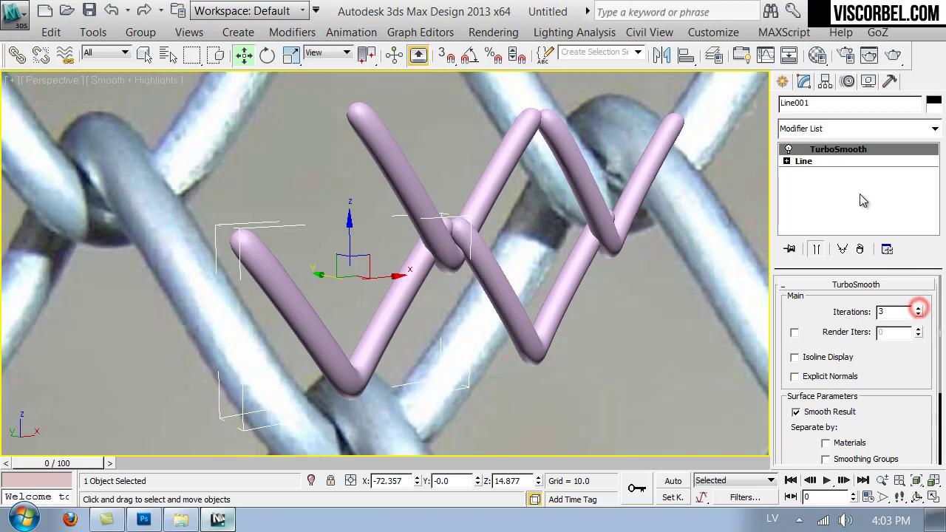
click(827, 163)
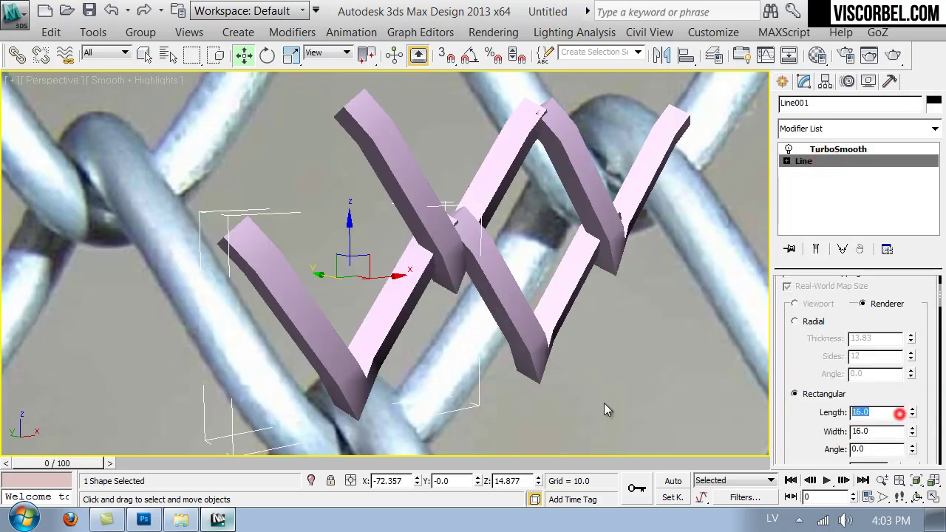
text(1)
key(Tab)
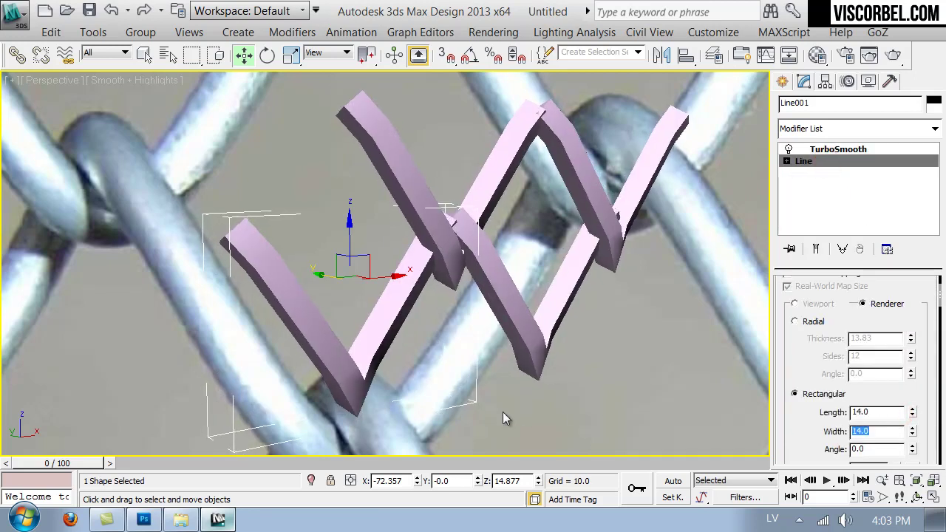
click(621, 357)
In a wireframe Top view, turn off the line's renderable thickness at the Line level.
alt+middle_drag(622, 355, 357, 269)
scroll(383, 319, up, 3)
click(541, 357)
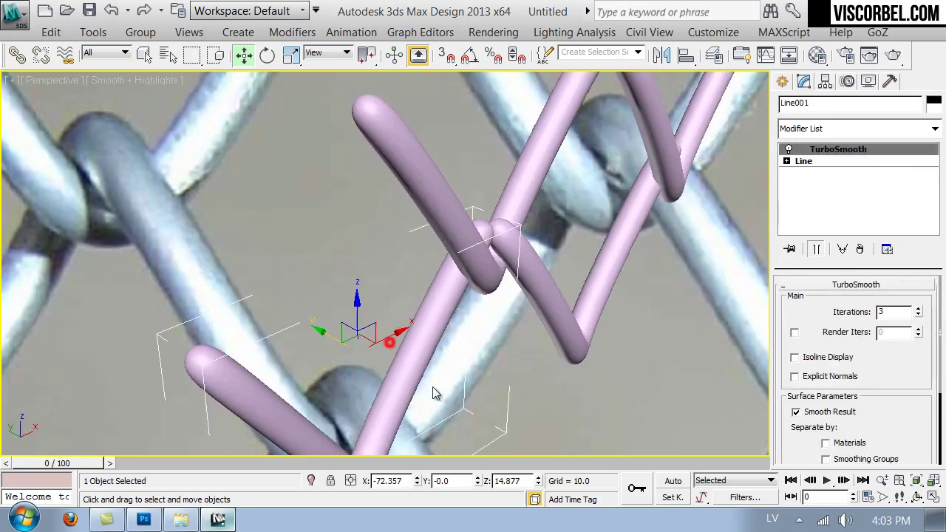
click(848, 162)
key(t)
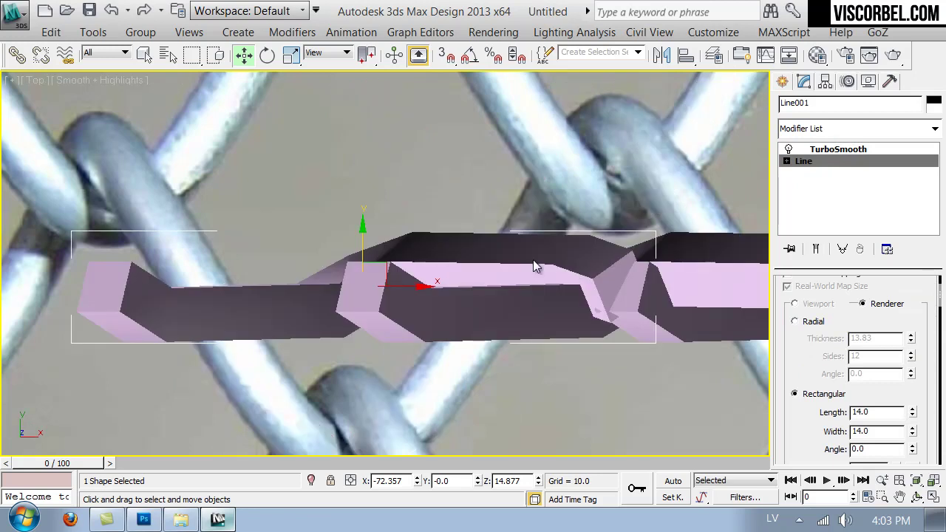
key(F3)
click(815, 249)
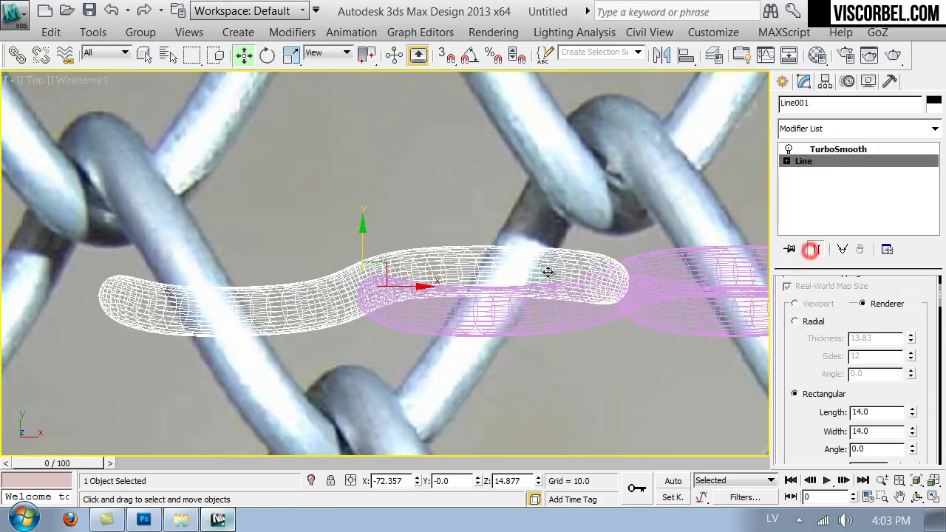
click(819, 249)
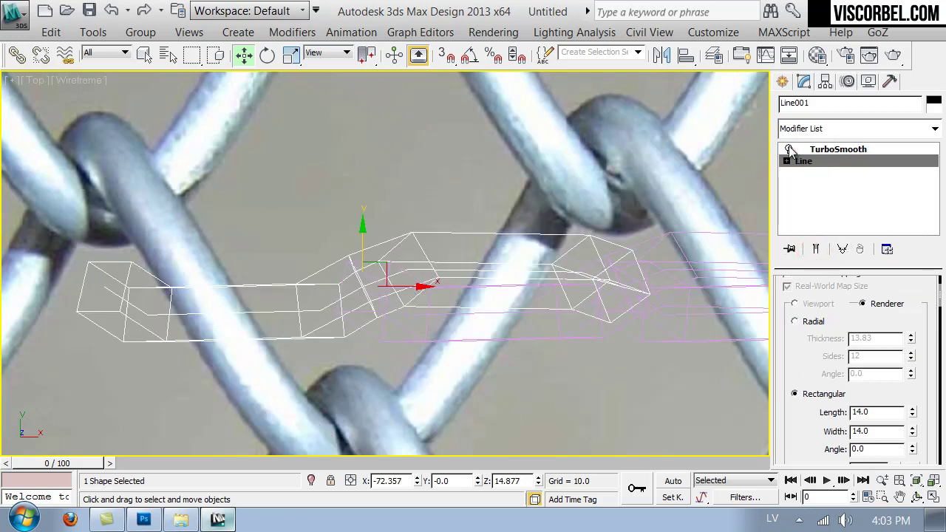
scroll(814, 310, up, 3)
click(788, 299)
Reshape the zigzag by raising the right and middle vertices and nudging another down.
key(1)
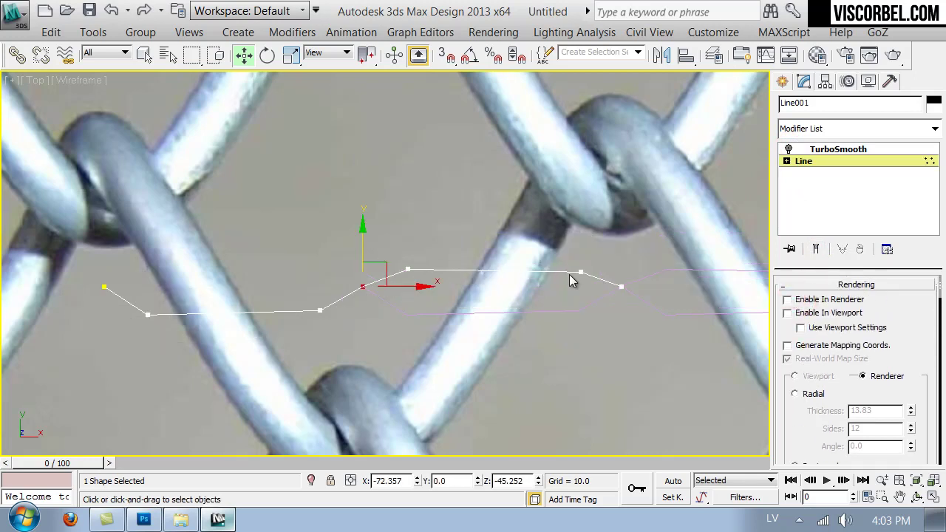
click(578, 275)
drag(578, 275, 581, 217)
click(409, 269)
drag(409, 269, 408, 261)
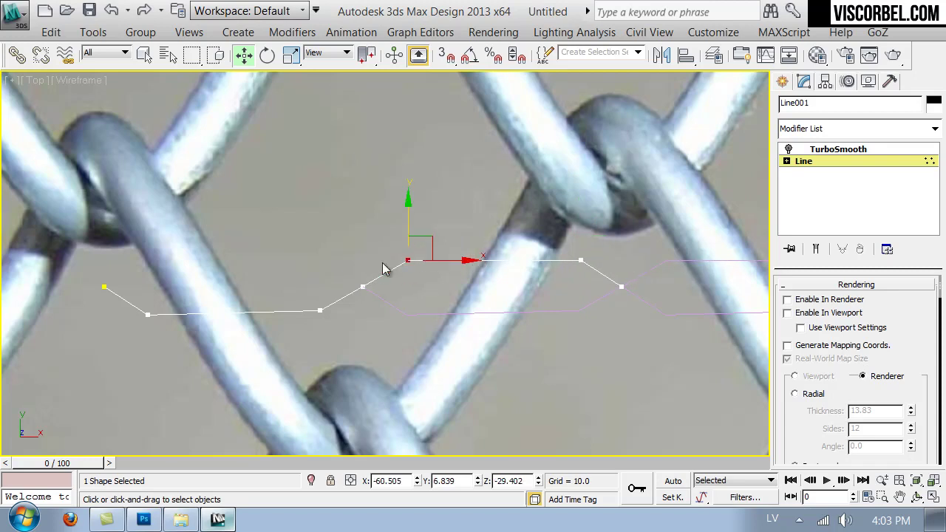
drag(319, 315, 319, 317)
key(1)
In shaded Perspective, enable Line001's thickness in both renderer and viewport.
click(429, 175)
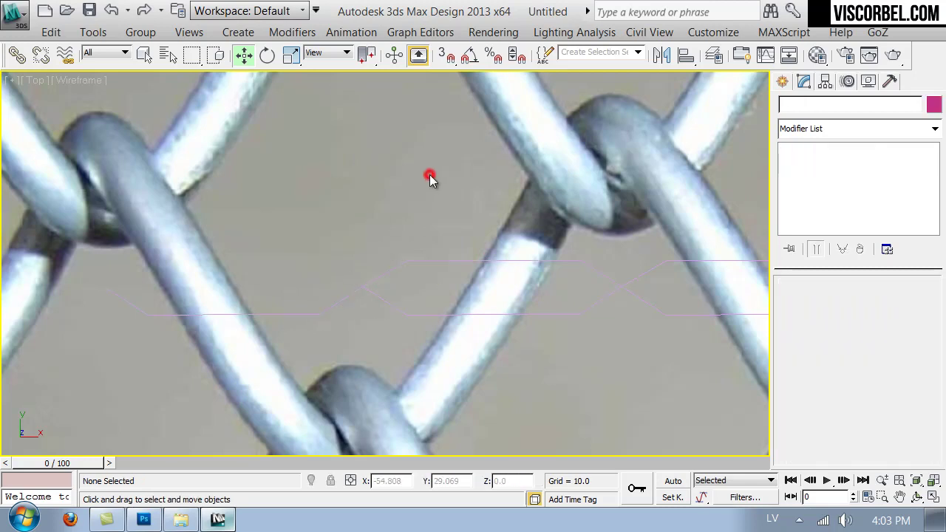
key(p)
mouse_move(528, 270)
alt+middle_down()
mouse_move(520, 270)
mouse_move(530, 251)
mouse_move(501, 283)
mouse_move(496, 275)
alt+middle_up()
key(F3)
alt+middle_drag(558, 241, 371, 289)
click(370, 290)
click(821, 302)
click(811, 162)
click(812, 299)
click(811, 313)
Turn TurboSmooth back on and inspect the pink zigzag Line001 in Perspective.
click(809, 150)
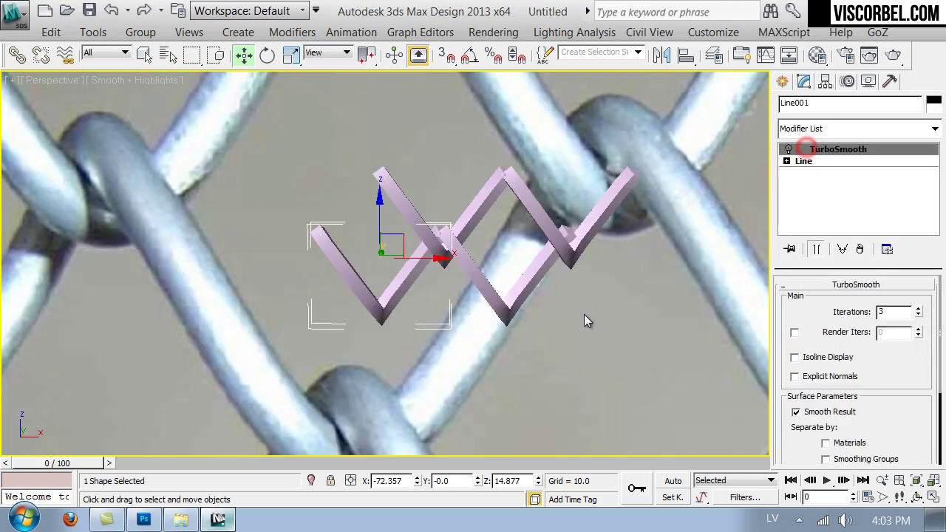
click(789, 149)
click(611, 325)
alt+middle_drag(422, 270, 416, 249)
scroll(545, 237, up, 3)
middle_drag(545, 237, 510, 238)
scroll(506, 242, up, 2)
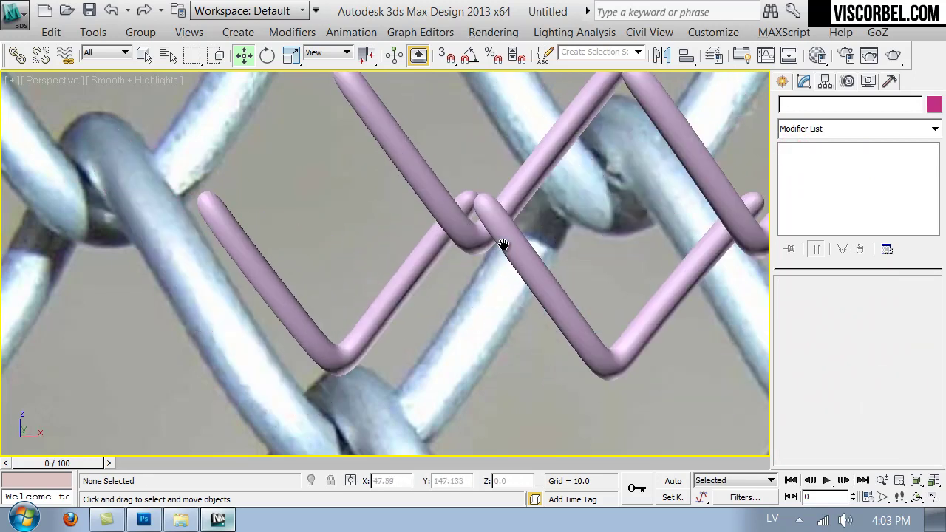
click(394, 288)
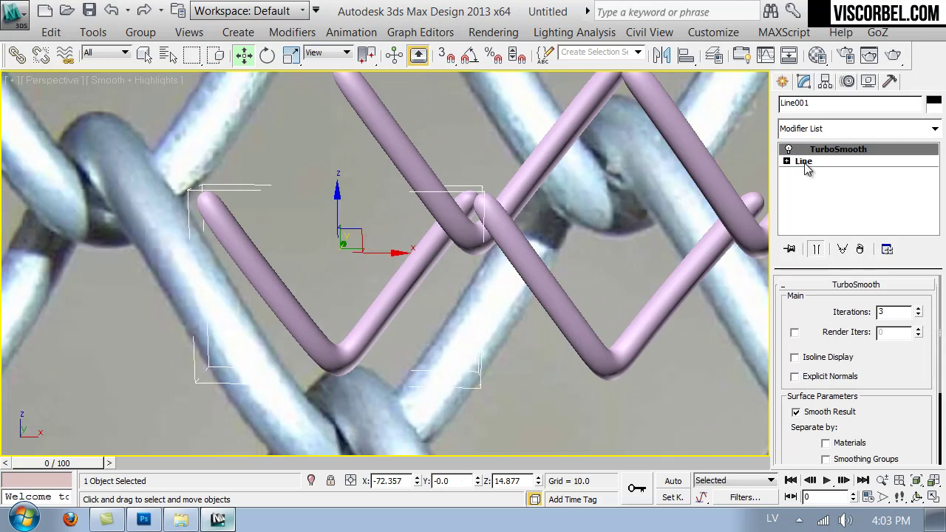
scroll(422, 222, down, 3)
alt+middle_drag(423, 222, 550, 206)
scroll(635, 135, up, 2)
click(635, 134)
Box-select both zigzag lines and delete TurboSmooth from their stack.
drag(674, 136, 294, 157)
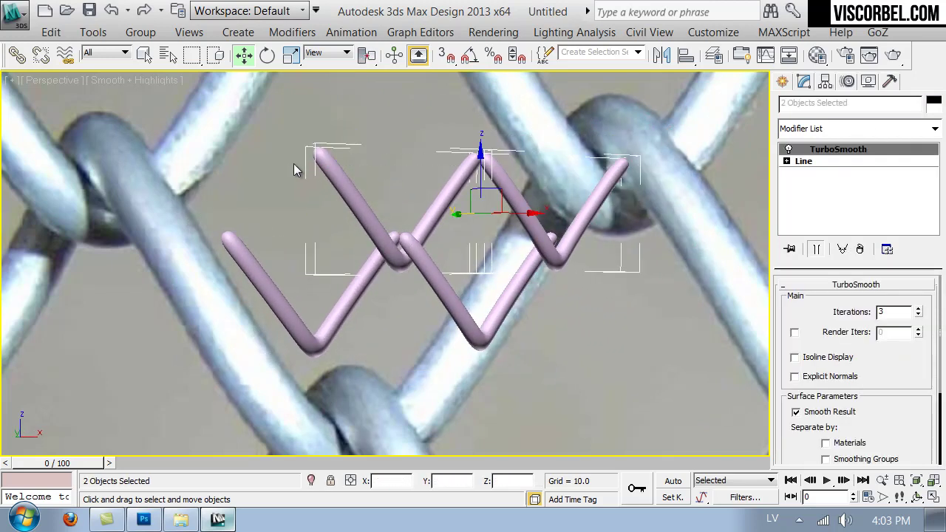
right_click(408, 170)
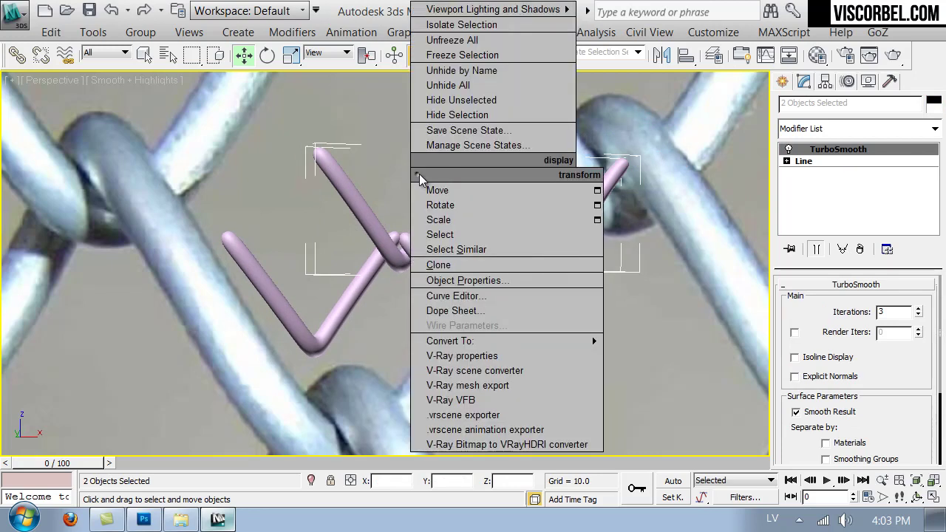
click(819, 307)
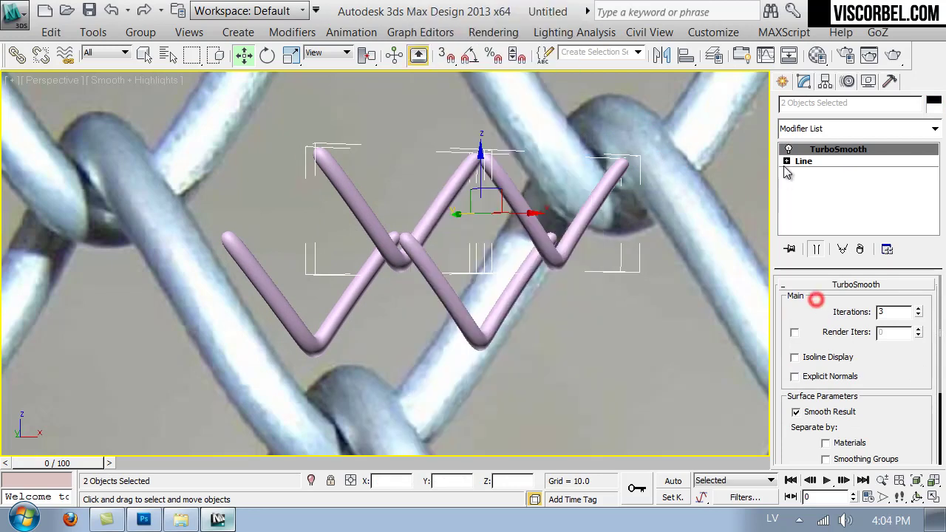
right_click(819, 151)
click(822, 173)
click(595, 111)
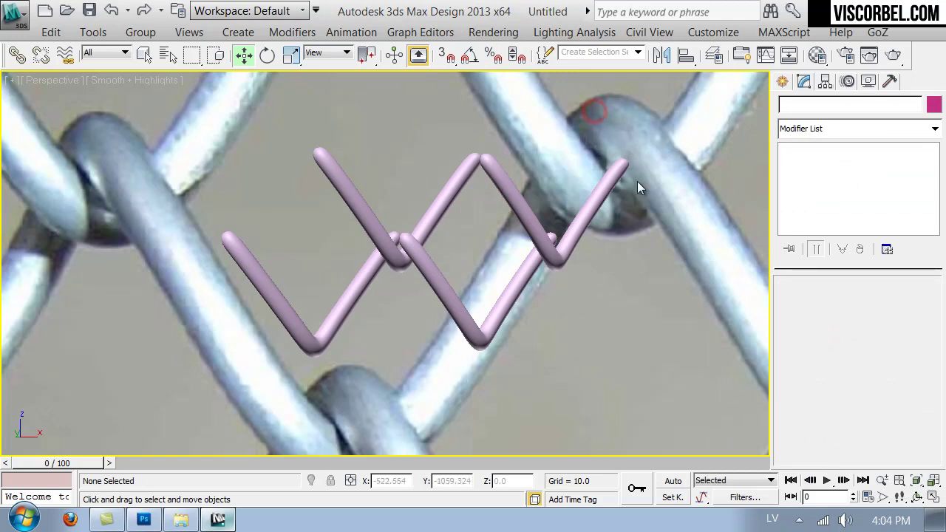
key(ctrl+z)
key(ctrl+z)
scroll(811, 325, down, 3)
right_click(822, 151)
click(796, 175)
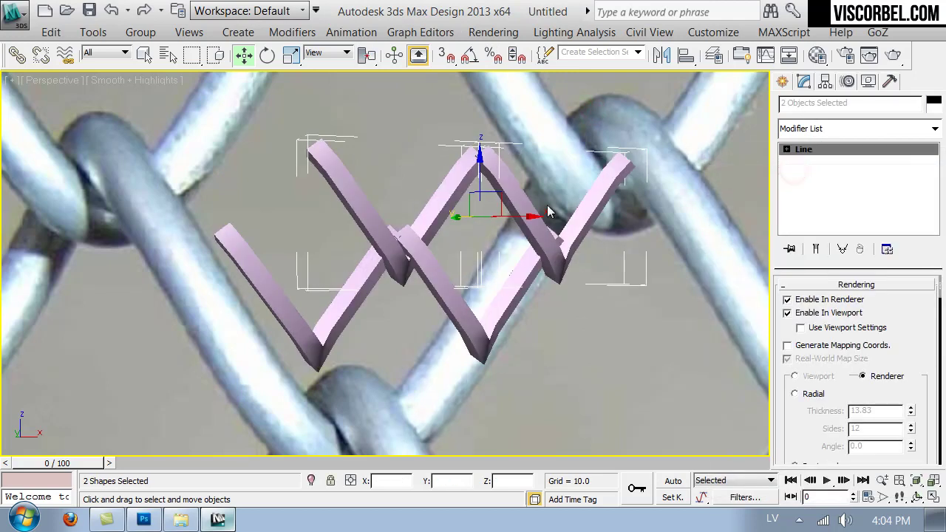
Uncheck Enable In Renderer and Enable In Viewport on both lines and freeze them.
click(788, 299)
click(787, 312)
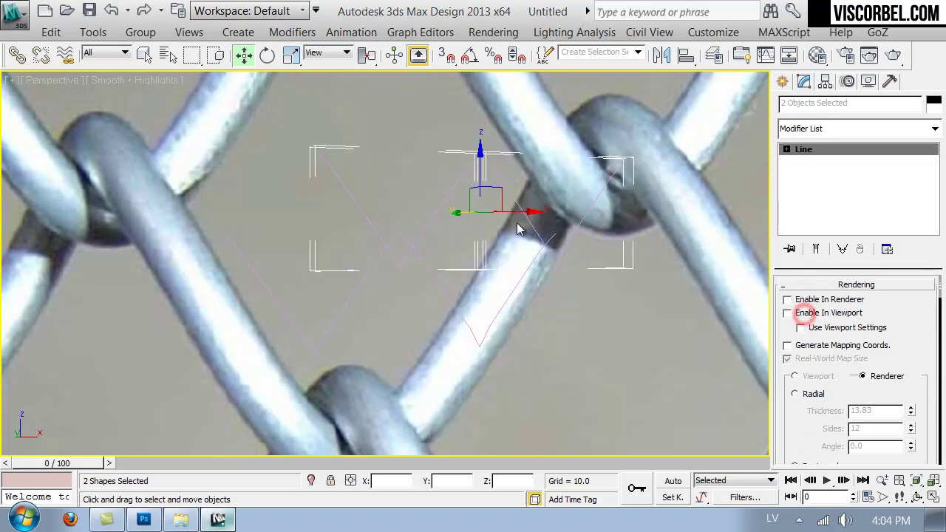
right_click(516, 222)
click(559, 102)
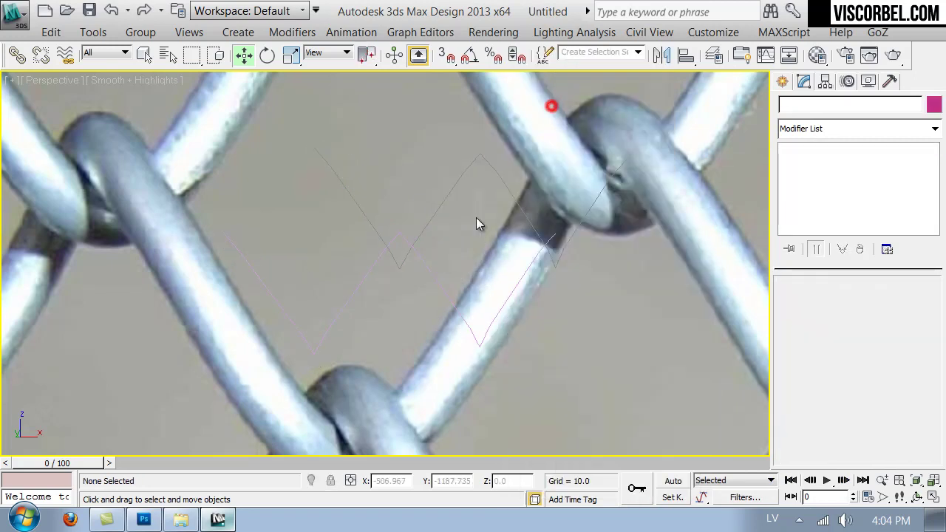
click(490, 354)
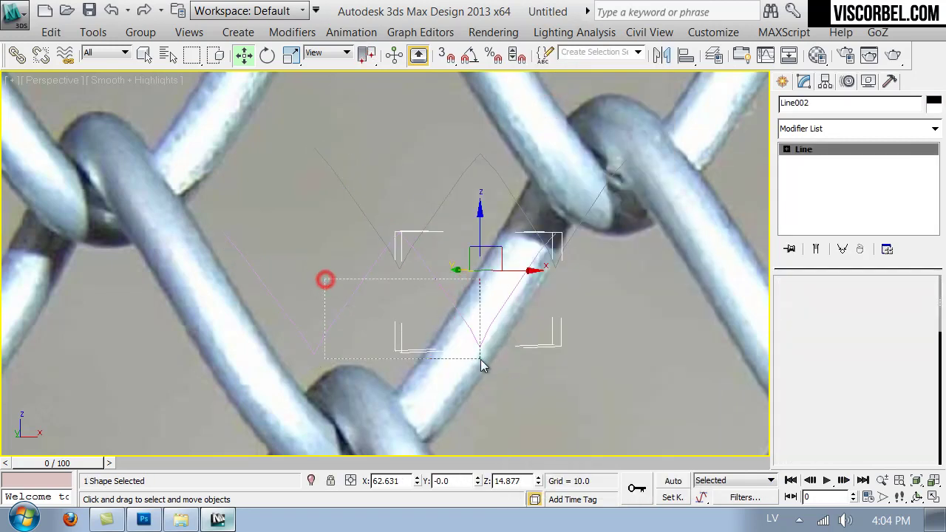
Convert both zigzag lines to editable splines.
ctrl+click(326, 287)
right_click(481, 262)
mouse_move(562, 396)
click(714, 394)
Attach the second zigzag line into Line001.
click(619, 400)
drag(289, 282, 389, 353)
scroll(850, 369, down, 10)
scroll(813, 422, down, 5)
click(816, 395)
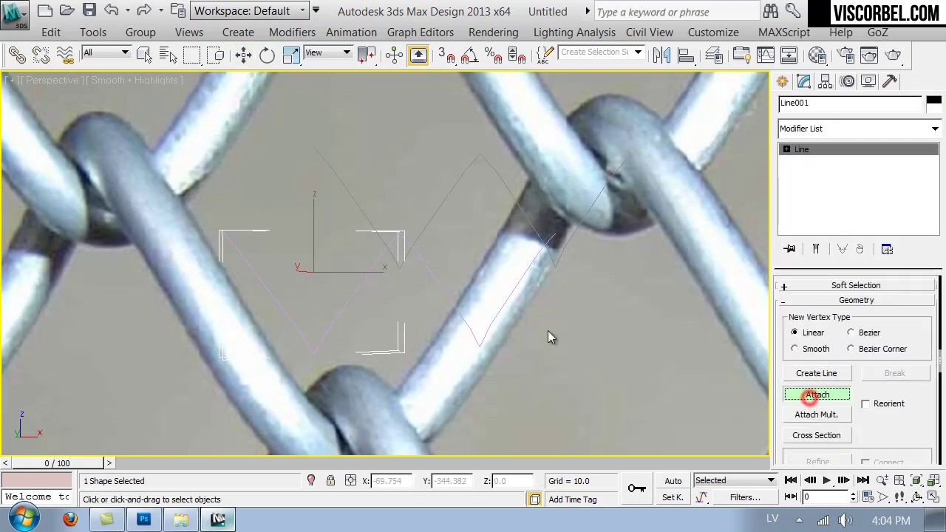
click(474, 330)
Weld the meeting end vertices with a 38.1 weld threshold.
key(1)
drag(367, 219, 426, 252)
scroll(828, 385, down, 5)
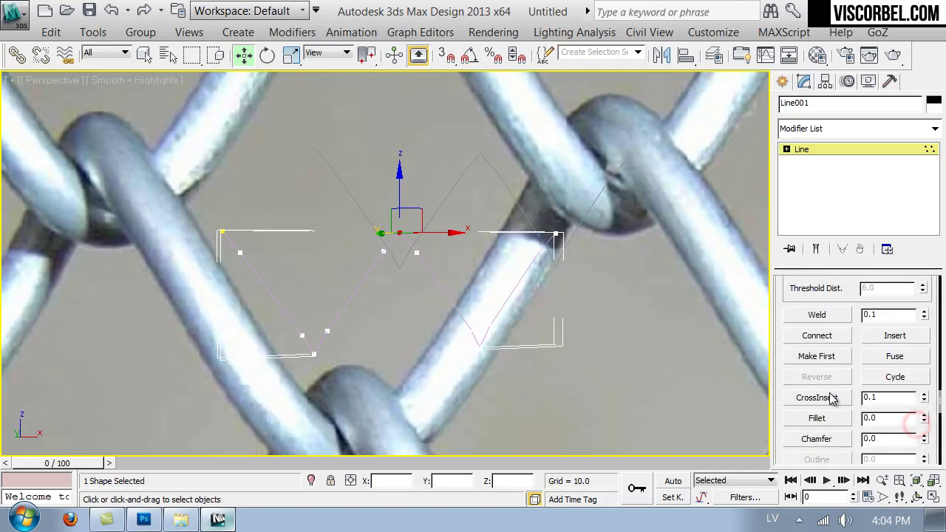
drag(924, 316, 924, 313)
click(817, 315)
right_click(508, 218)
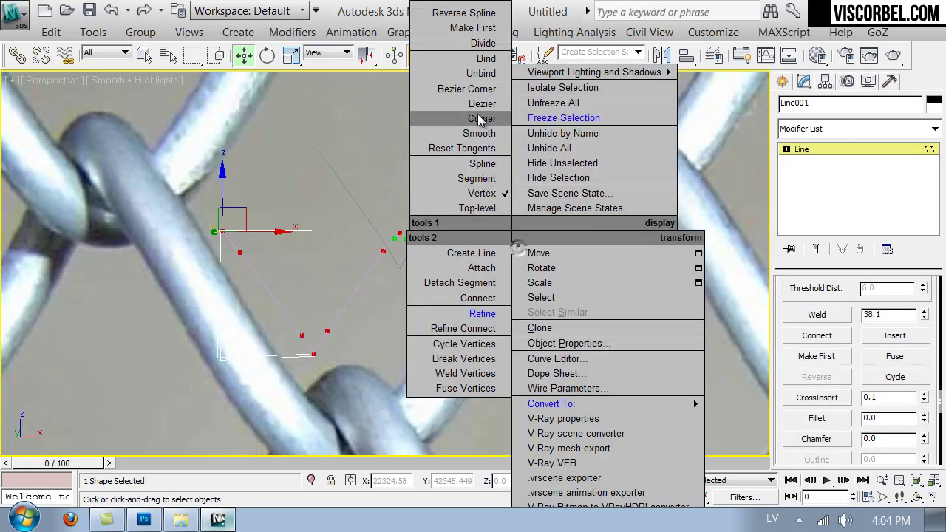
click(480, 205)
In Front view, place an instanced copy of the welded line to its right.
key(f)
scroll(403, 272, up, 3)
middle_drag(402, 275, 363, 280)
scroll(285, 294, up, 2)
mouse_move(126, 265)
shift+mouse_down()
mouse_move(739, 253)
mouse_move(714, 260)
shift+mouse_up()
click(475, 338)
scroll(479, 340, up, 4)
drag(399, 261, 397, 260)
Attach the neighbouring zigzag spline into Line005.
scroll(849, 388, down, 8)
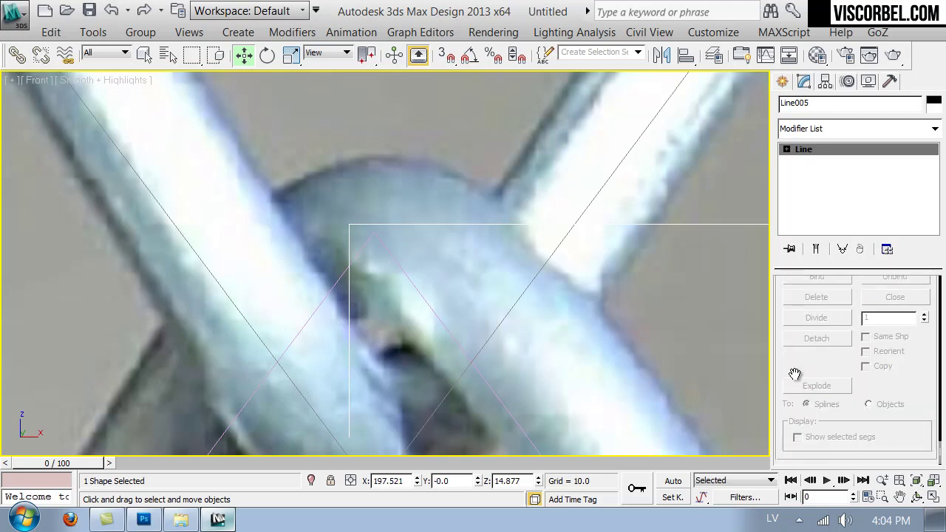
scroll(826, 375, up, 10)
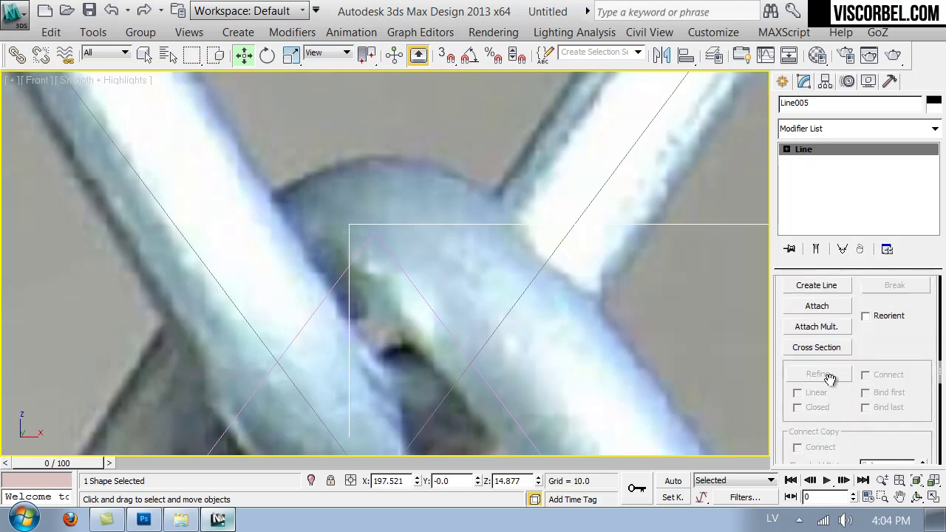
click(831, 373)
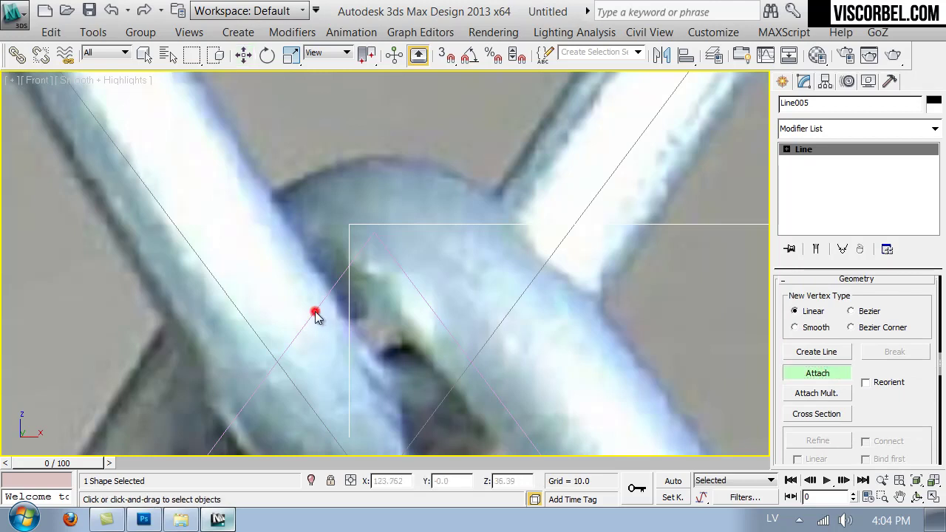
right_click(561, 271)
key(Escape)
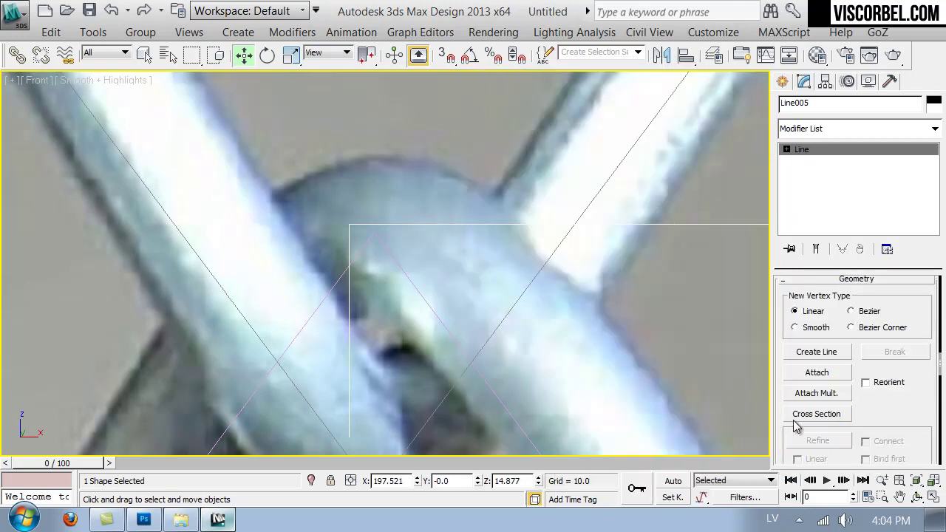
click(817, 372)
click(335, 281)
Weld the coincident crossing vertex and set the vertices to Corner type.
key(1)
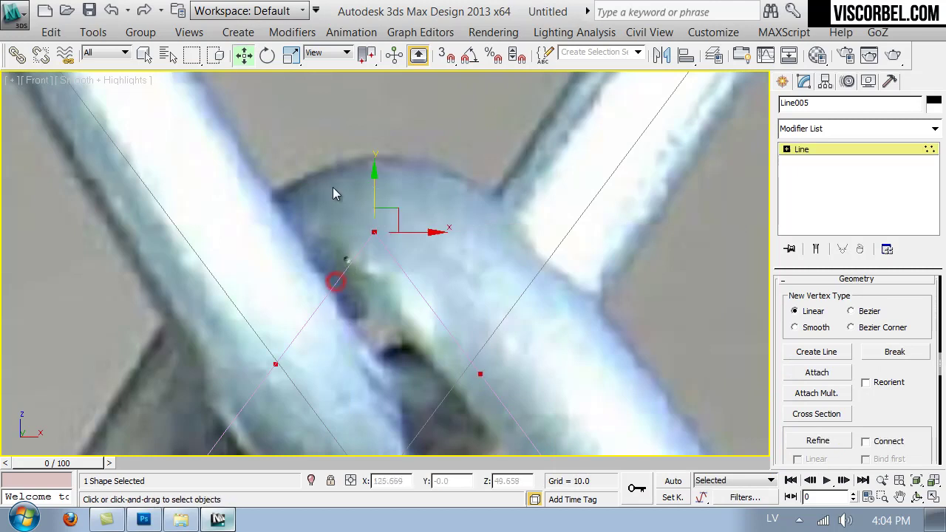
click(333, 190)
drag(894, 405, 853, 363)
click(816, 293)
scroll(418, 255, down, 5)
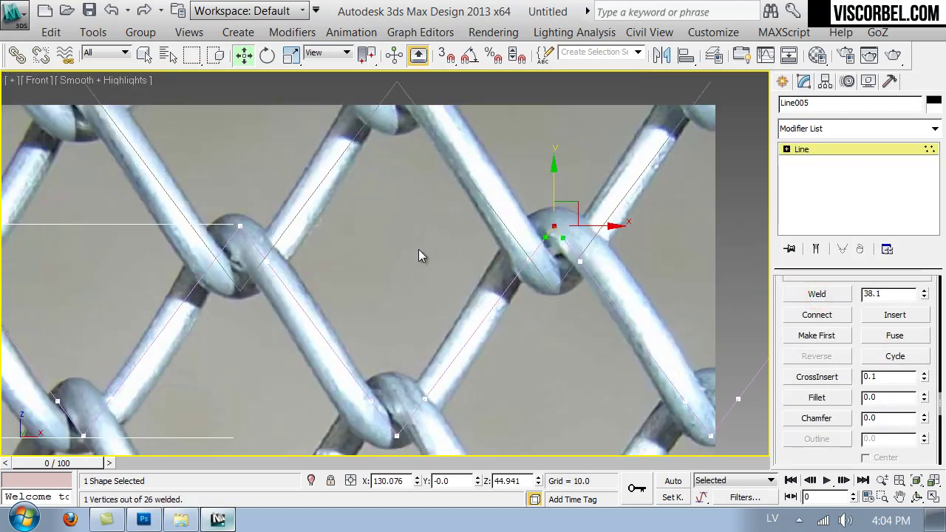
right_click(419, 263)
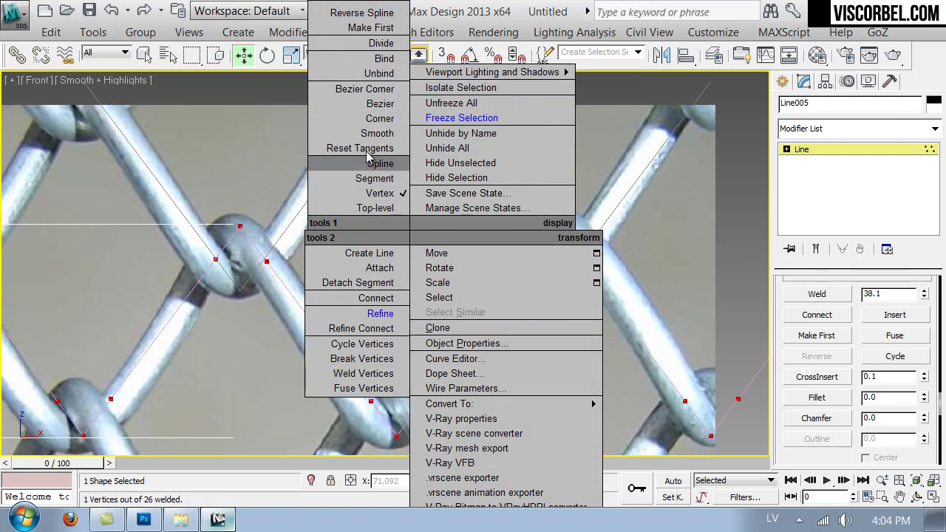
click(366, 122)
click(581, 177)
click(577, 176)
scroll(410, 247, down, 3)
scroll(382, 256, up, 3)
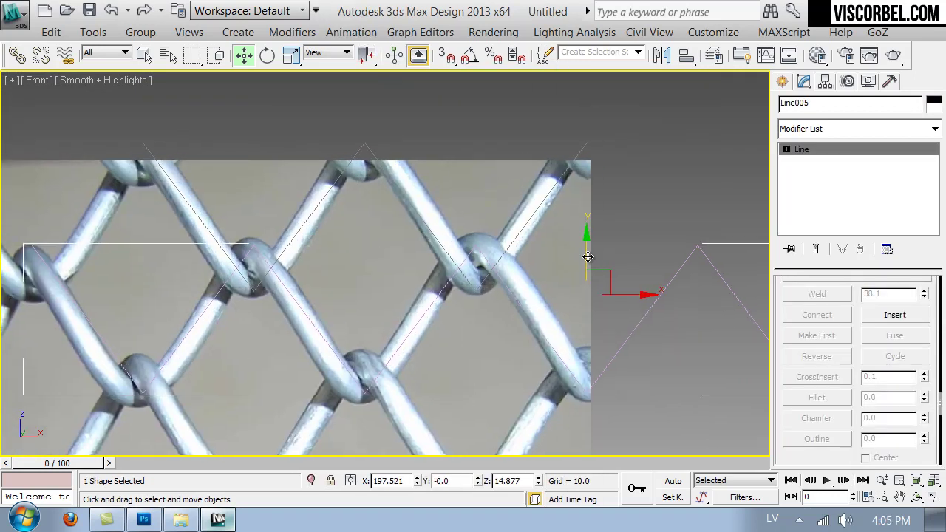
In Spline mode, move one spline up and left so it overlaps the wire above.
shift+drag(587, 259, 586, 168)
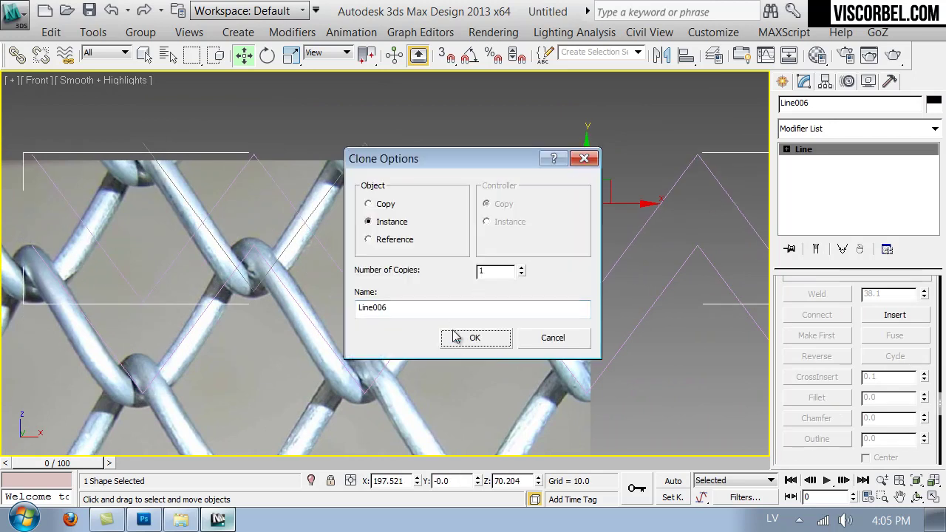
click(475, 337)
key(ctrl+z)
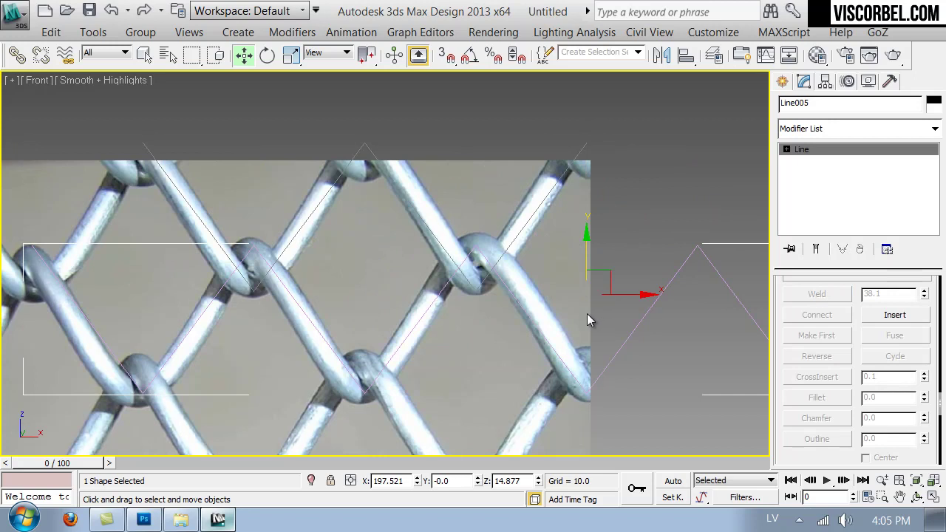
key(3)
drag(473, 287, 482, 195)
scroll(558, 259, up, 5)
drag(398, 222, 83, 229)
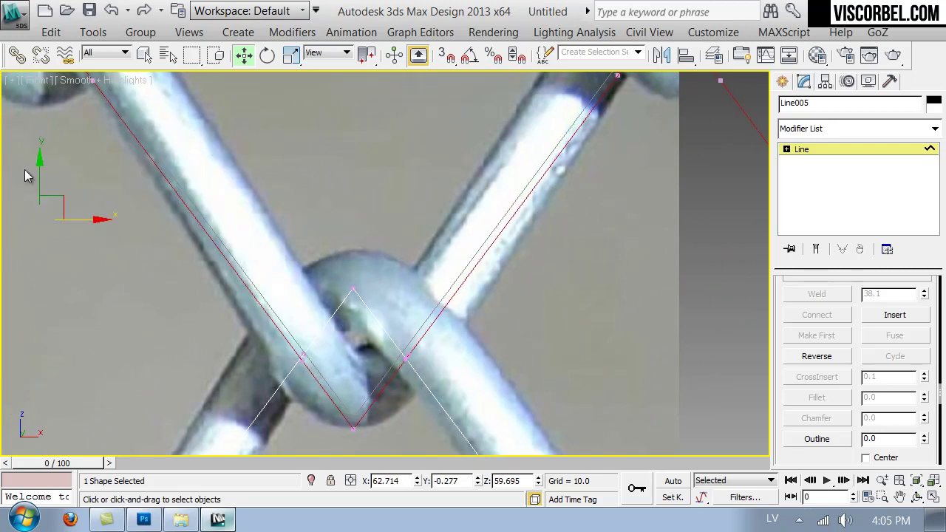
drag(36, 171, 32, 160)
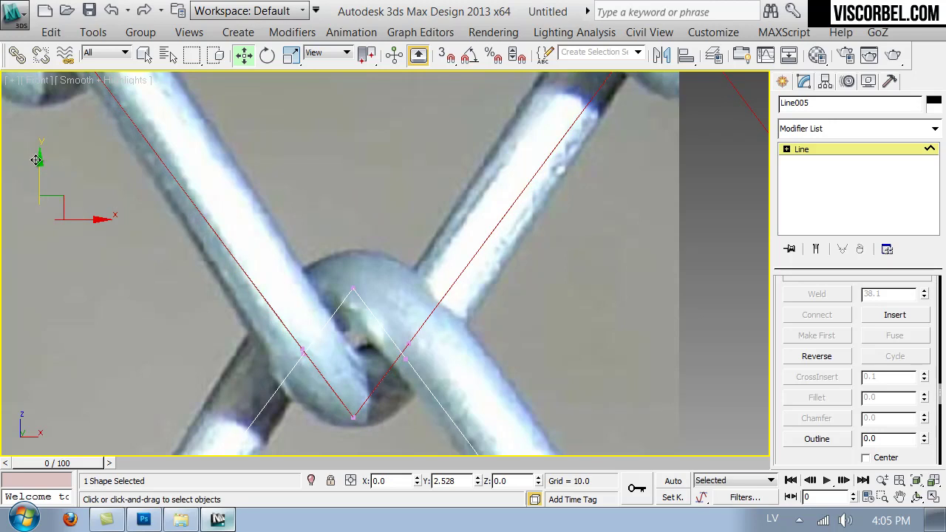
drag(36, 160, 36, 160)
scroll(490, 277, down, 5)
key(1)
key(1)
Replace the chain-link photo background with the Customize User Interface gradient colours.
scroll(545, 217, down, 4)
scroll(545, 216, up, 2)
middle_drag(545, 217, 431, 265)
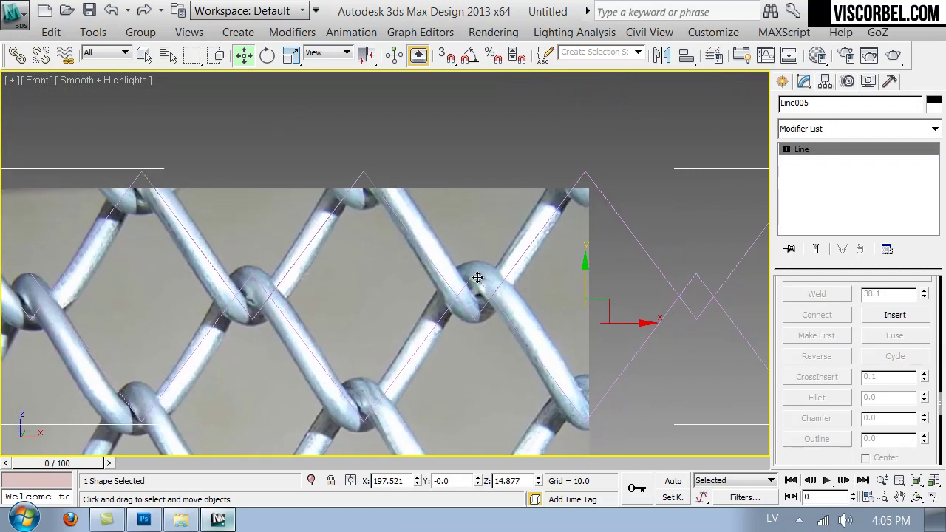
scroll(517, 288, down, 2)
scroll(517, 289, up, 2)
scroll(517, 288, down, 2)
key(alt+b)
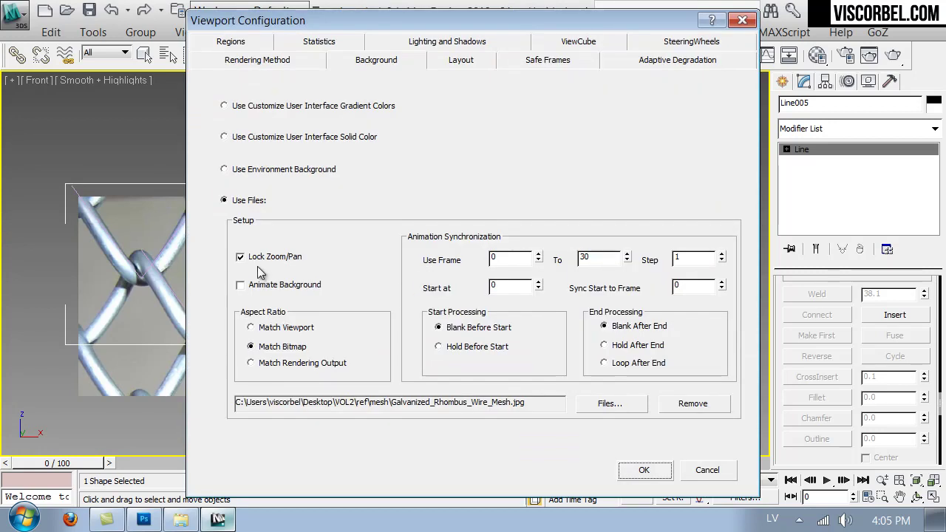
click(250, 105)
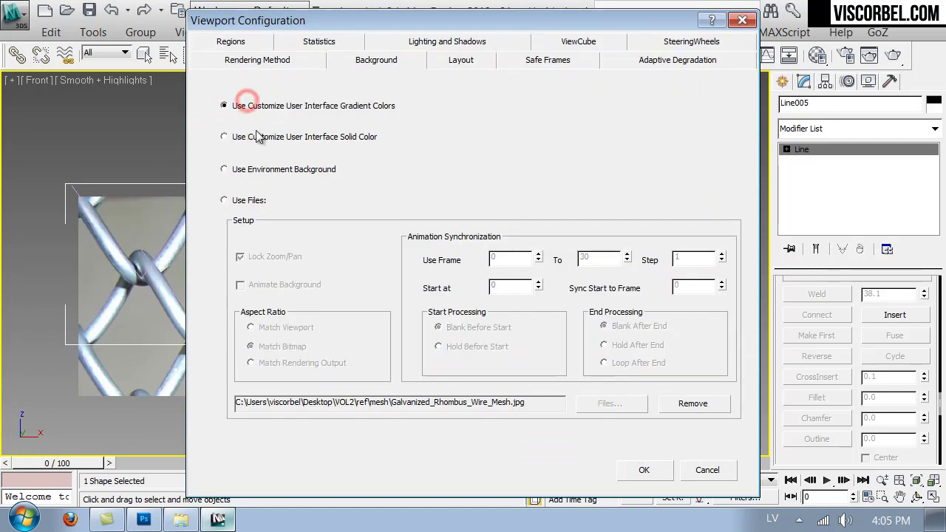
click(644, 470)
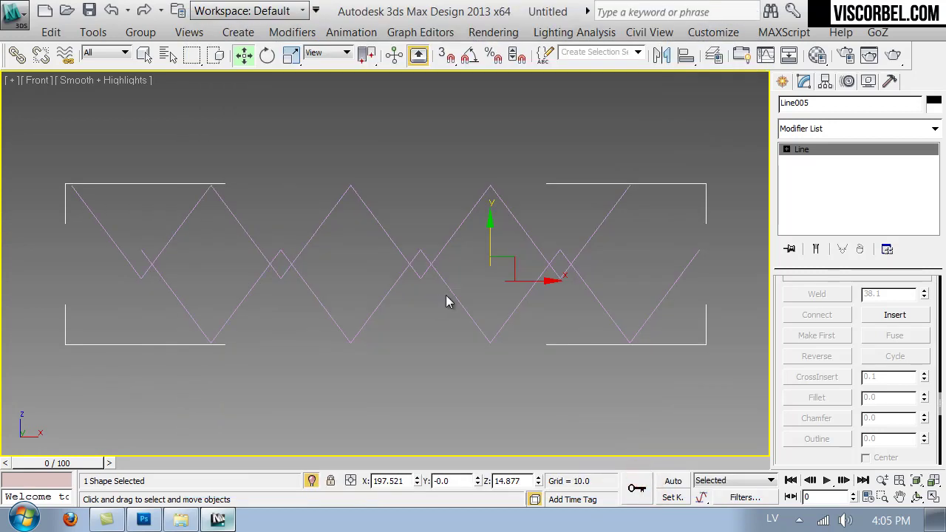
Make the zigzag line render as thick tubes in the viewport and renderer.
key(p)
key(z)
alt+middle_drag(371, 195, 481, 189)
scroll(783, 306, up, 10)
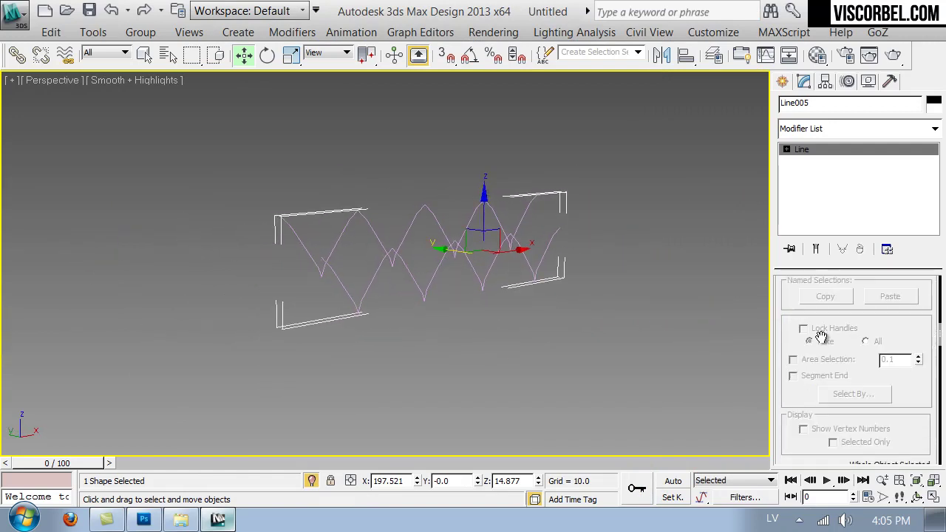
scroll(821, 294, up, 2)
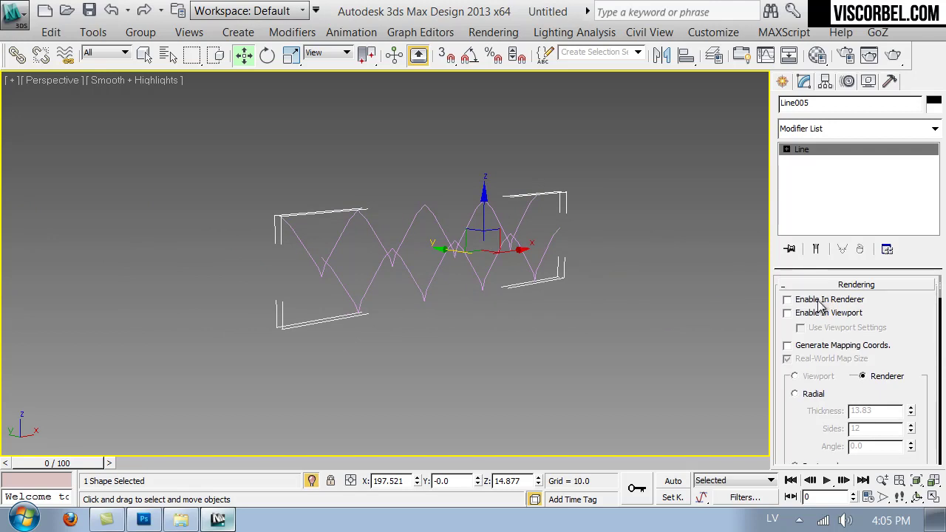
click(813, 313)
Add a TurboSmooth modifier to the line with 3 iterations.
click(840, 130)
scroll(821, 185, down, 15)
click(816, 223)
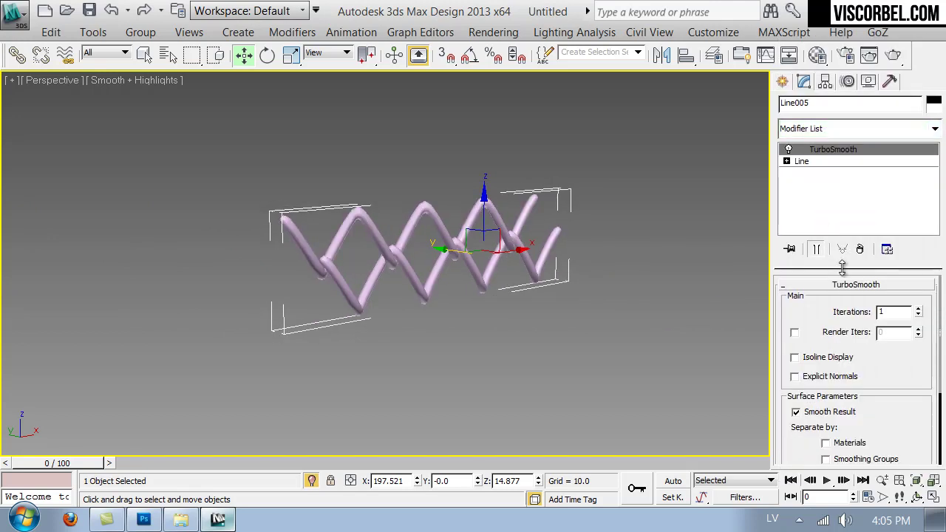
click(920, 309)
Switch to the Front view to inspect the smoothed interlocking wire.
click(620, 338)
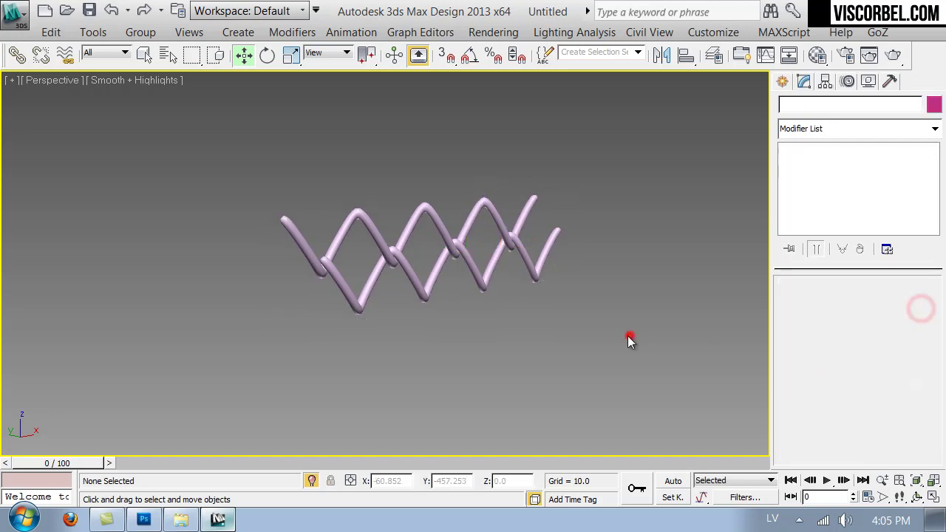
alt+middle_drag(620, 338, 503, 313)
scroll(441, 327, up, 10)
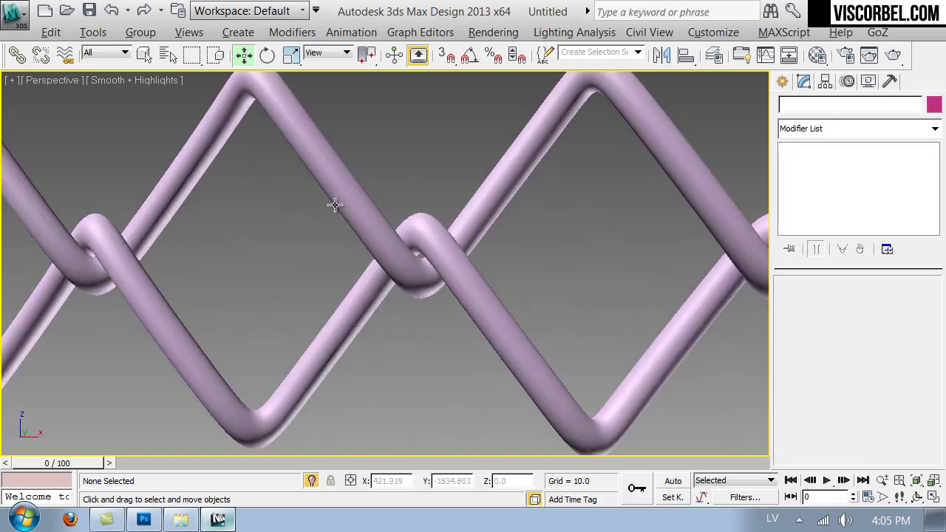
scroll(356, 207, down, 5)
click(518, 296)
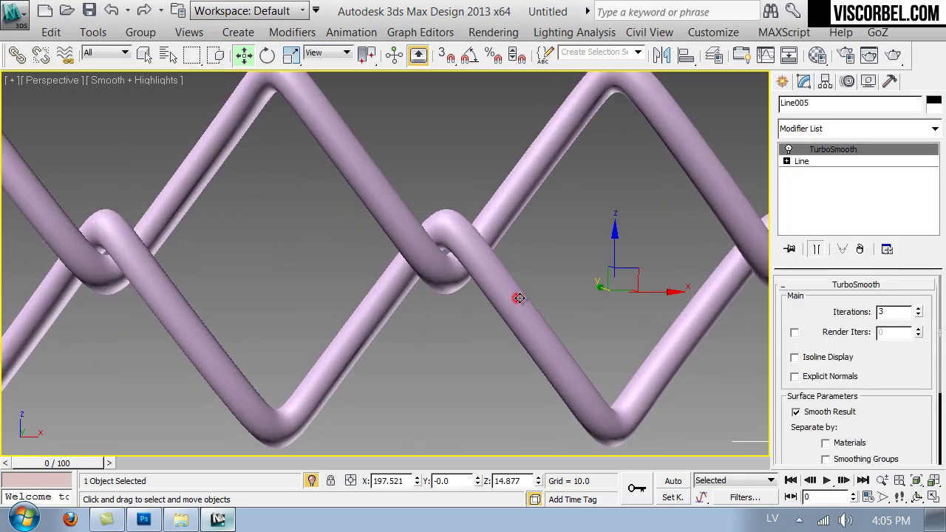
key(f)
scroll(458, 302, up, 8)
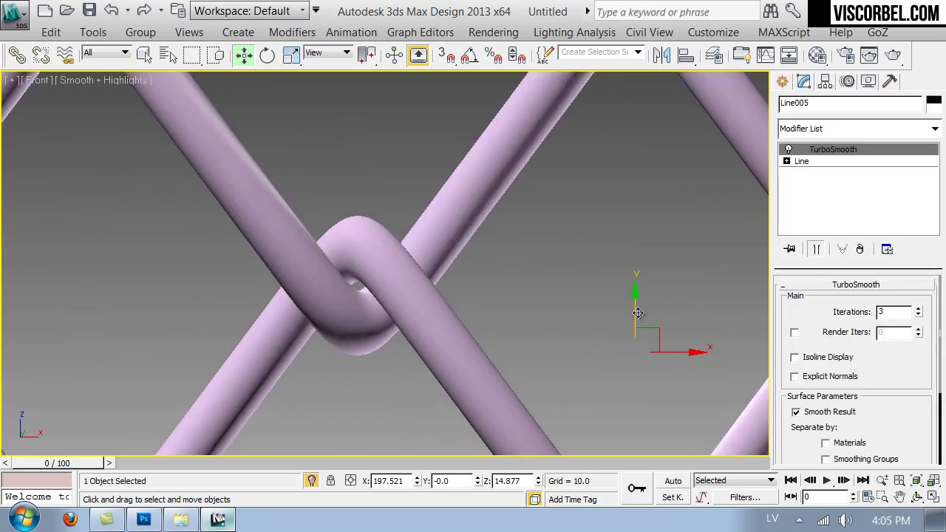
scroll(638, 312, down, 2)
scroll(642, 320, up, 2)
Adjust the base line's vertices along Y beneath the TurboSmooth.
click(821, 163)
click(816, 249)
drag(557, 254, 473, 167)
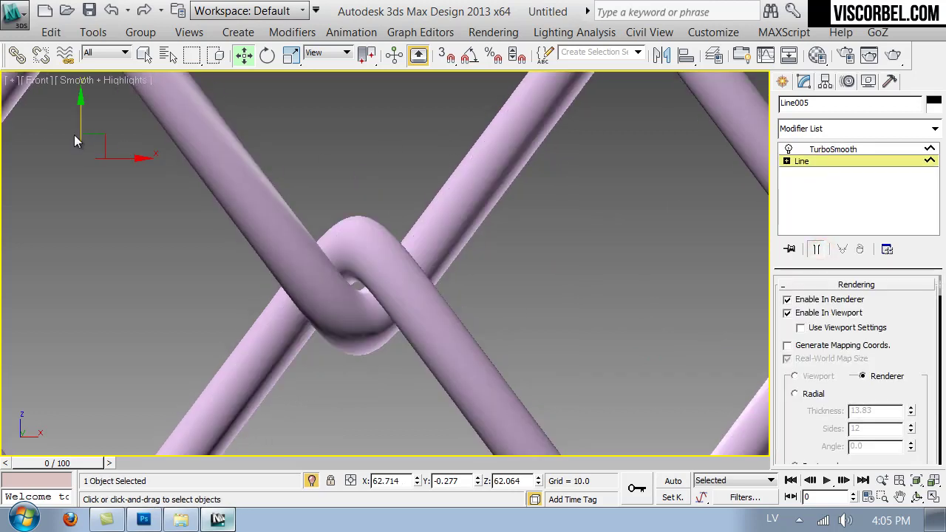
drag(82, 119, 79, 111)
key(z)
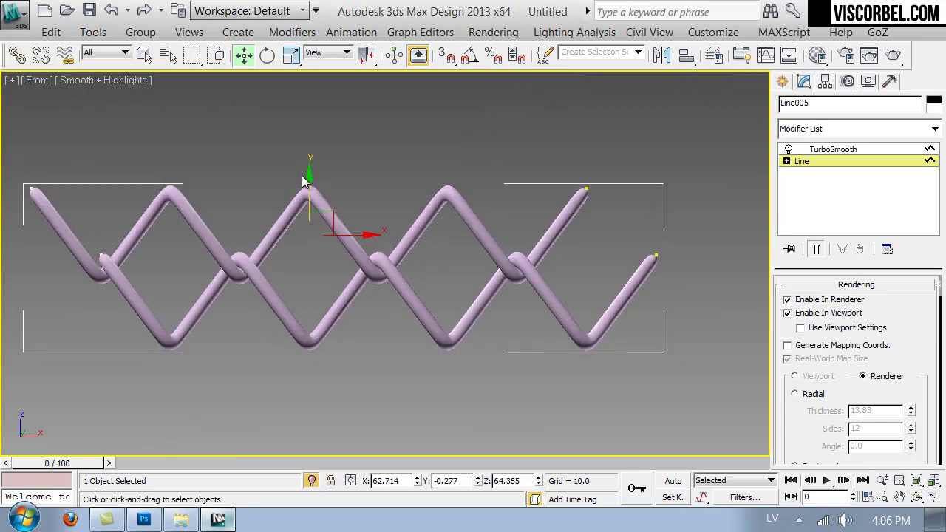
key(ctrl+z)
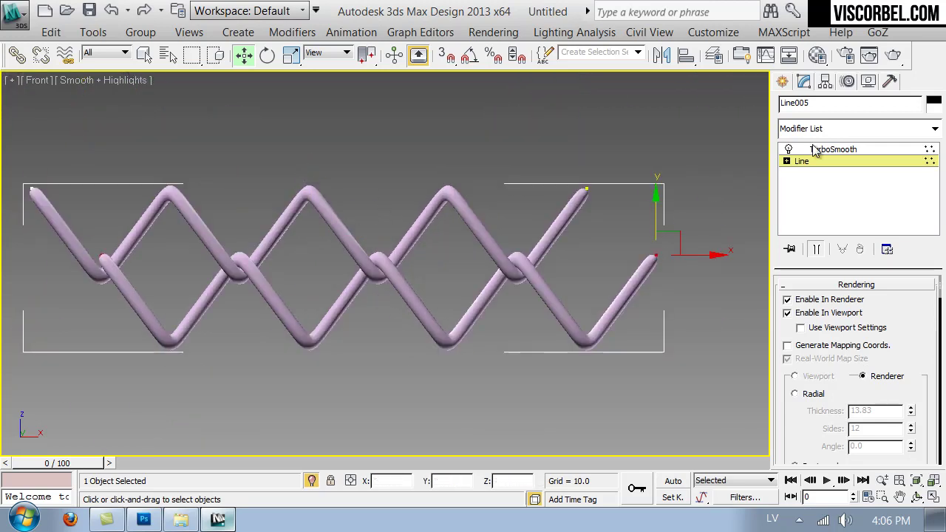
key(1)
Shift-drag a copy of the chain upward as a second row, Line006.
click(381, 152)
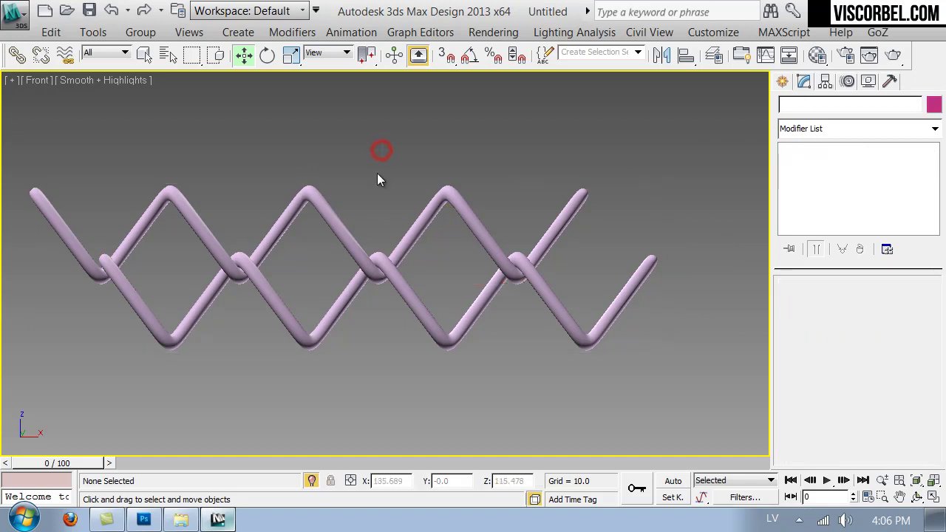
shift+drag(451, 250, 442, 121)
click(474, 338)
click(409, 404)
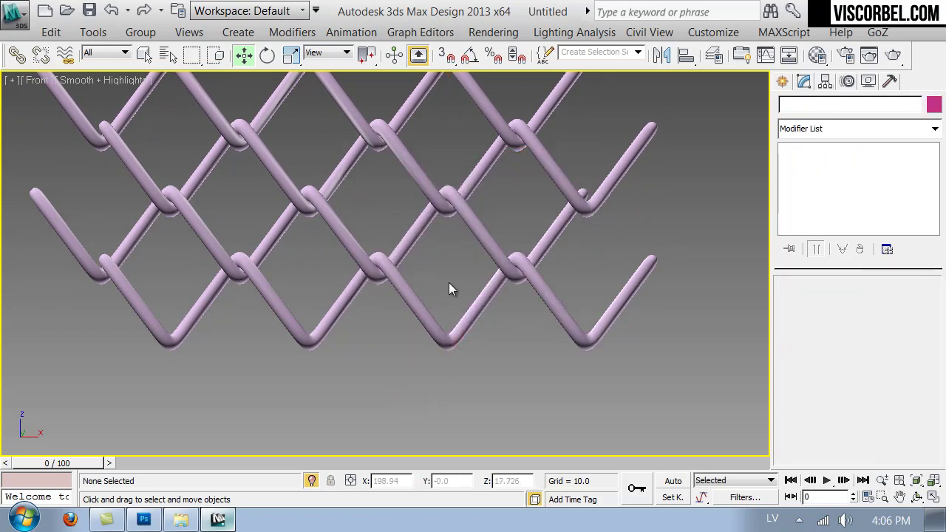
Switch to Perspective and frame the whole chain-link mesh.
key(p)
key(z)
key(alt)
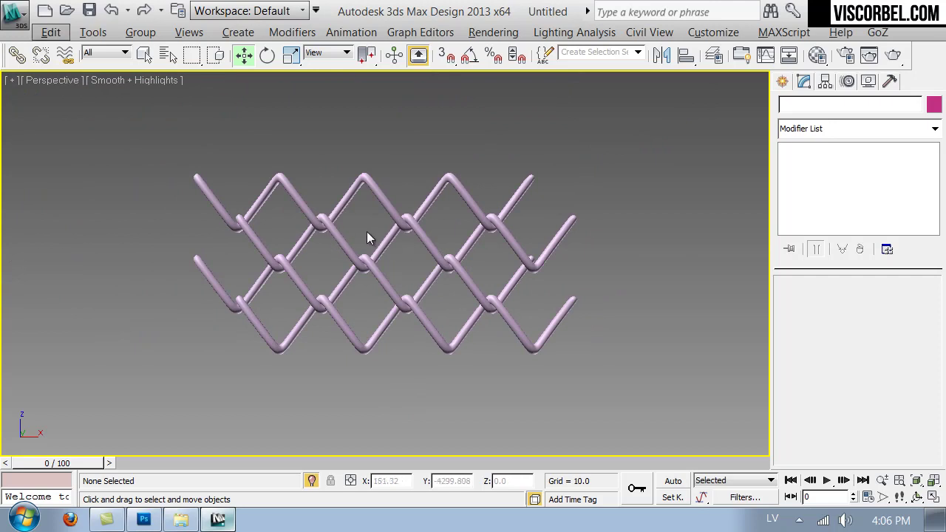
click(353, 253)
click(635, 274)
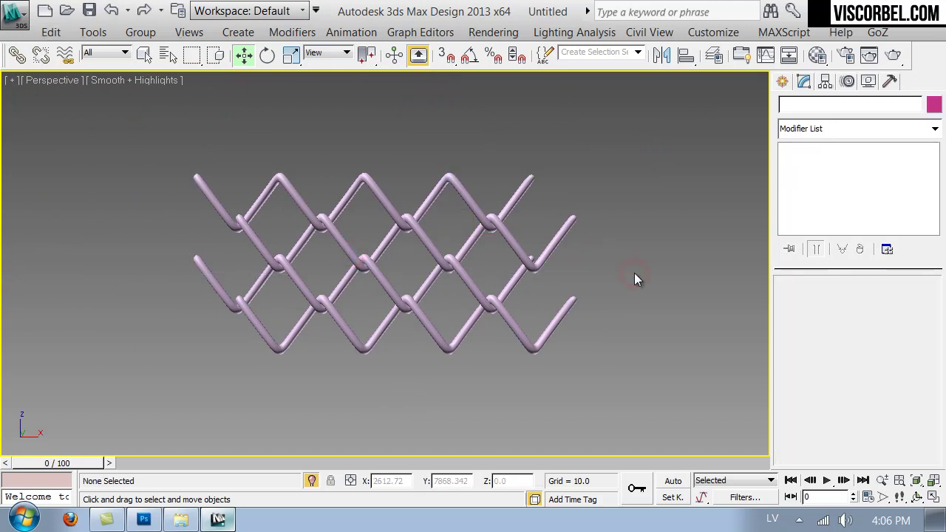
Create a target camera in the Left view aimed at the chain.
click(783, 82)
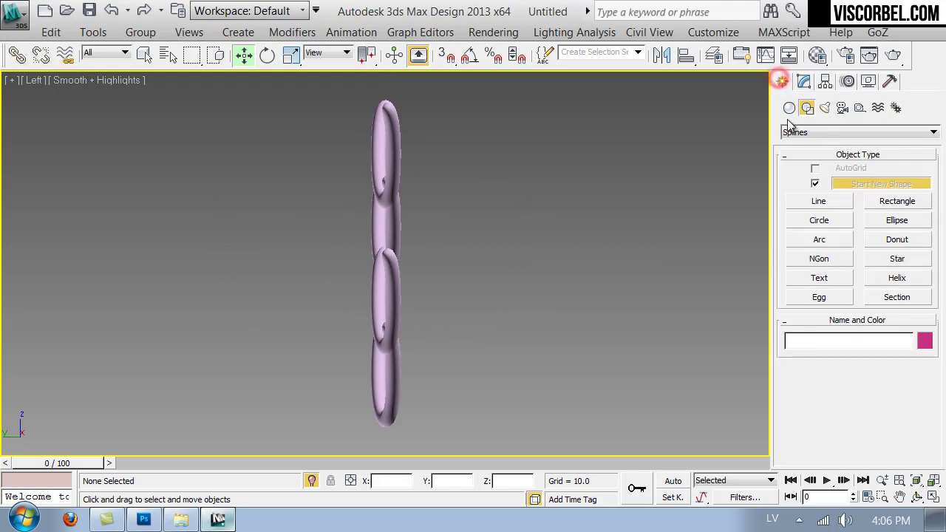
click(842, 109)
click(821, 187)
drag(730, 263, 587, 296)
key(w)
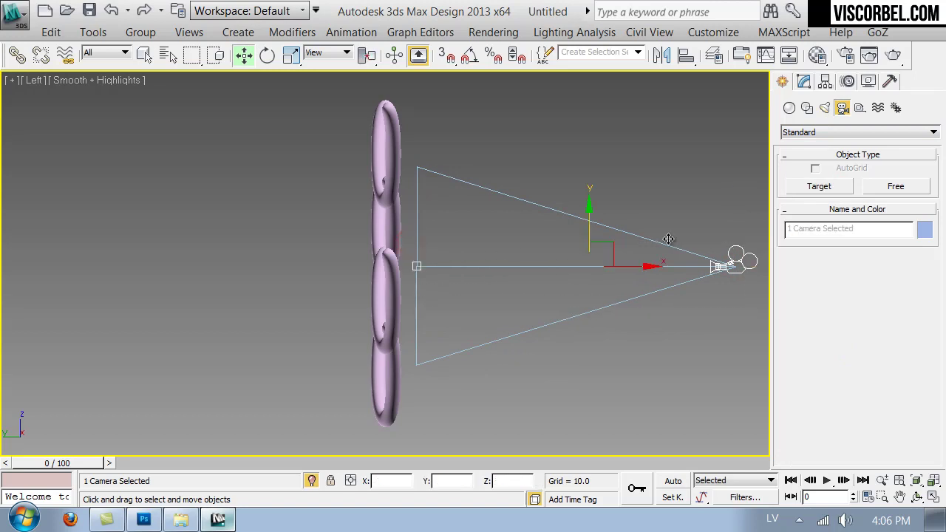
Lower the camera slightly using Move Type-In.
right_click(244, 60)
drag(699, 237, 810, 244)
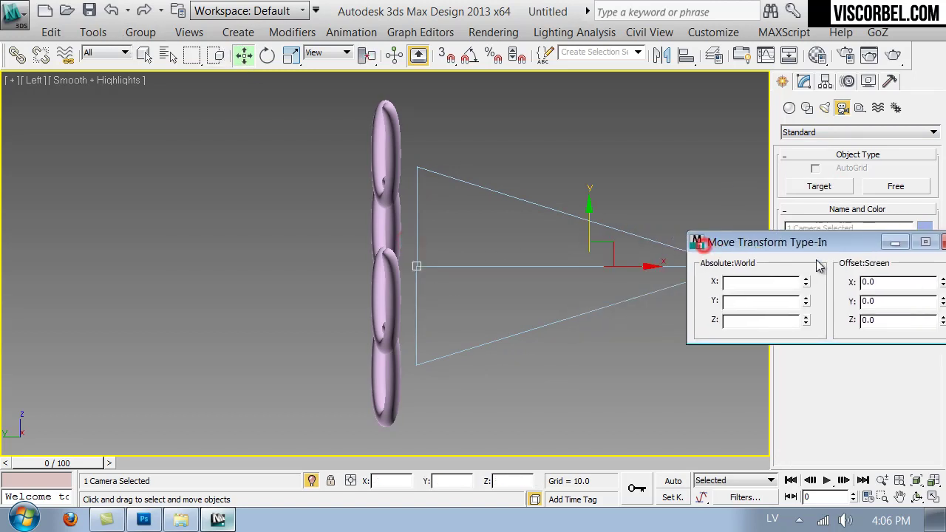
click(807, 323)
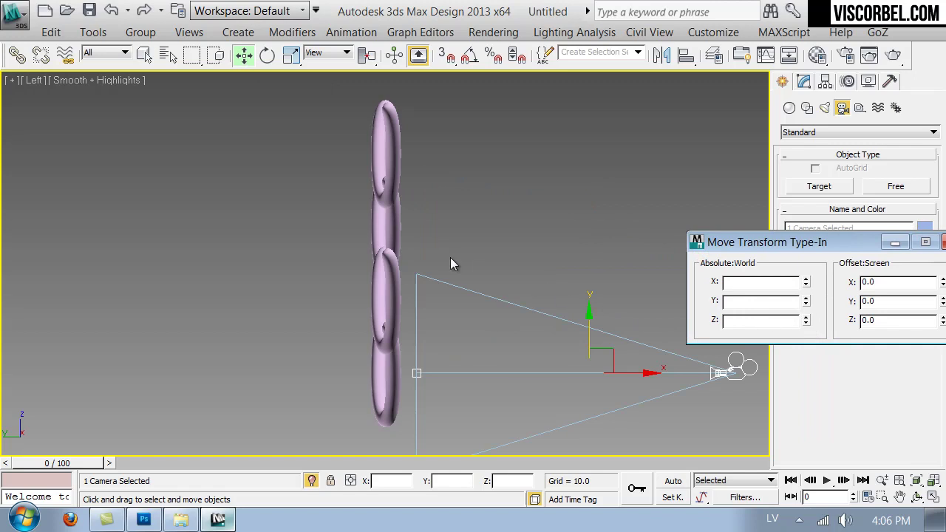
drag(935, 246, 903, 260)
click(913, 254)
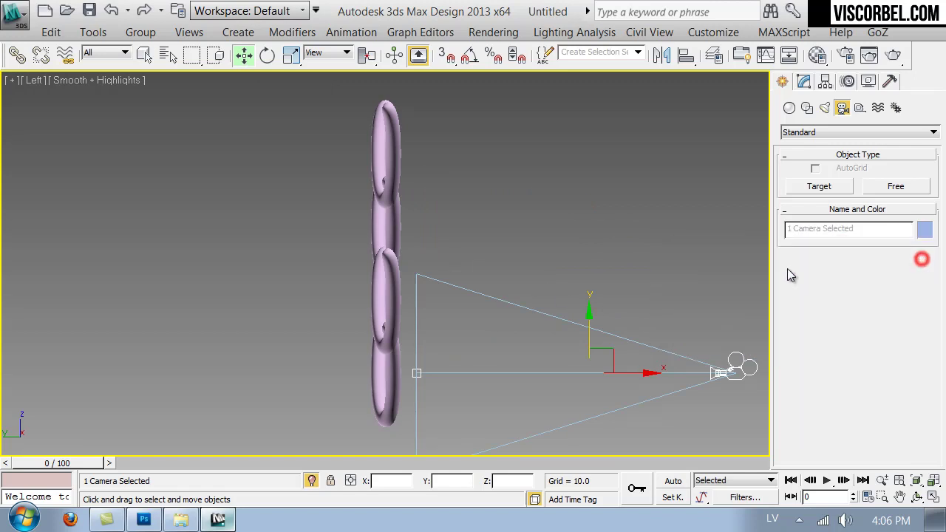
Look through Camera001, set its lens to 24.456 mm and truck it across the fence.
key(c)
drag(355, 244, 887, 130)
click(805, 82)
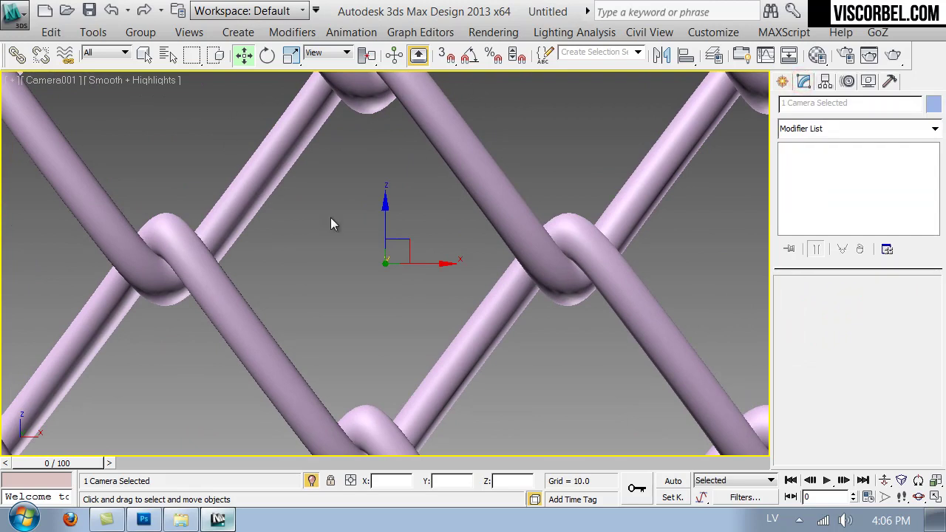
click(365, 211)
click(168, 55)
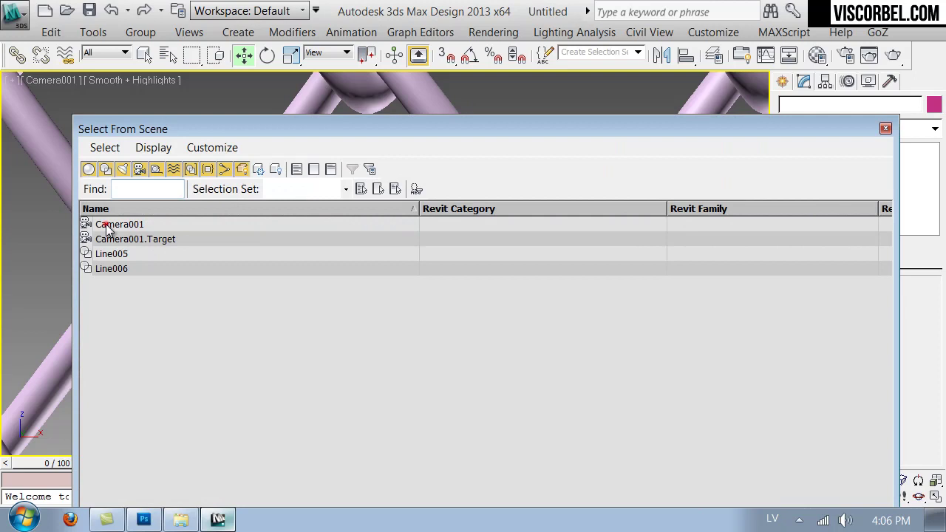
double_click(111, 224)
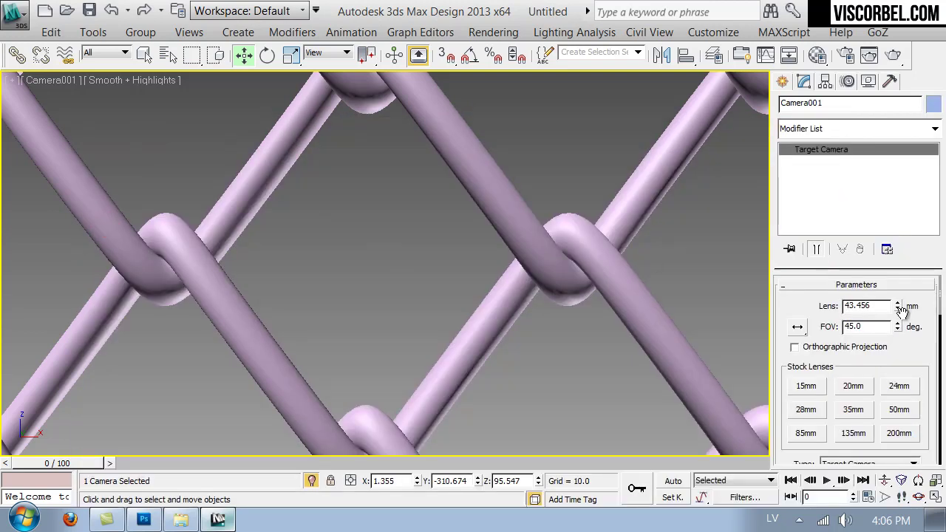
mouse_move(899, 309)
mouse_down()
mouse_move(899, 296)
mouse_move(906, 328)
mouse_move(899, 318)
mouse_up()
middle_drag(532, 280, 453, 287)
Assign V-Ray Adv 2.30.01 as the production renderer.
click(846, 54)
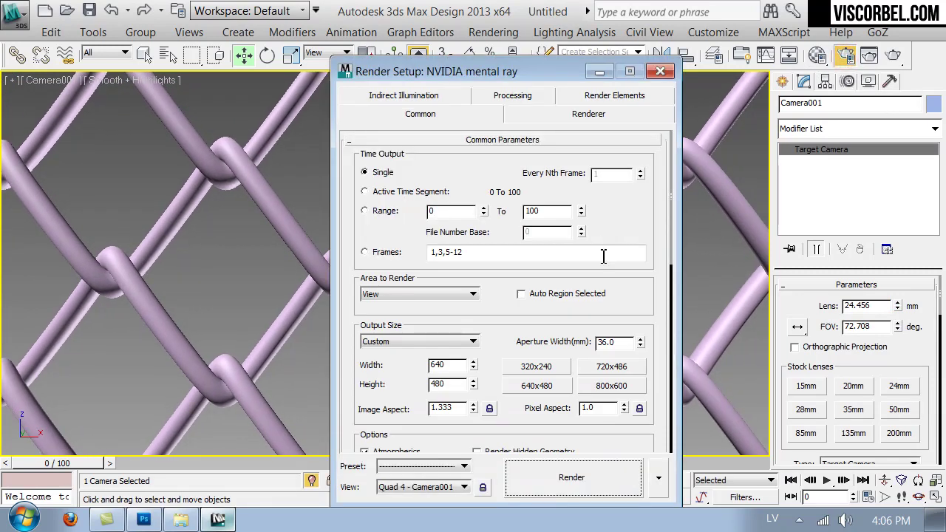
scroll(495, 336, down, 10)
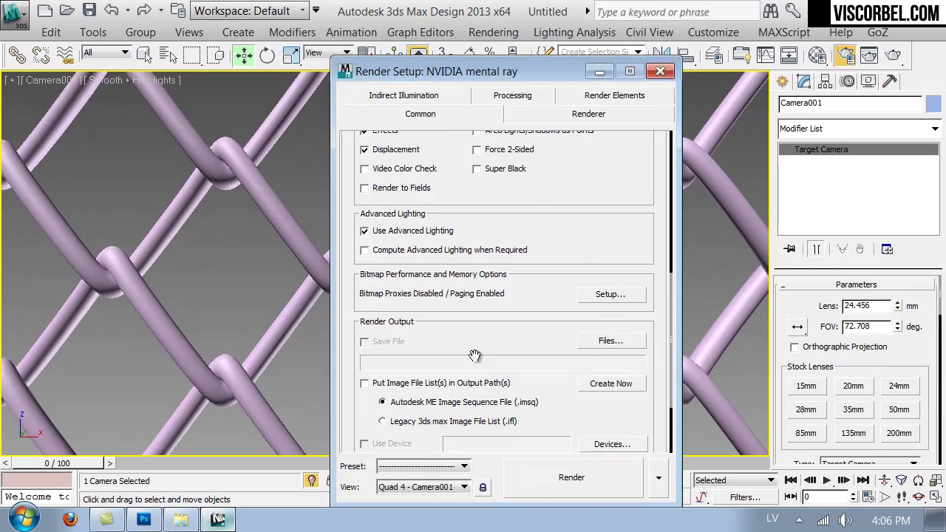
click(485, 442)
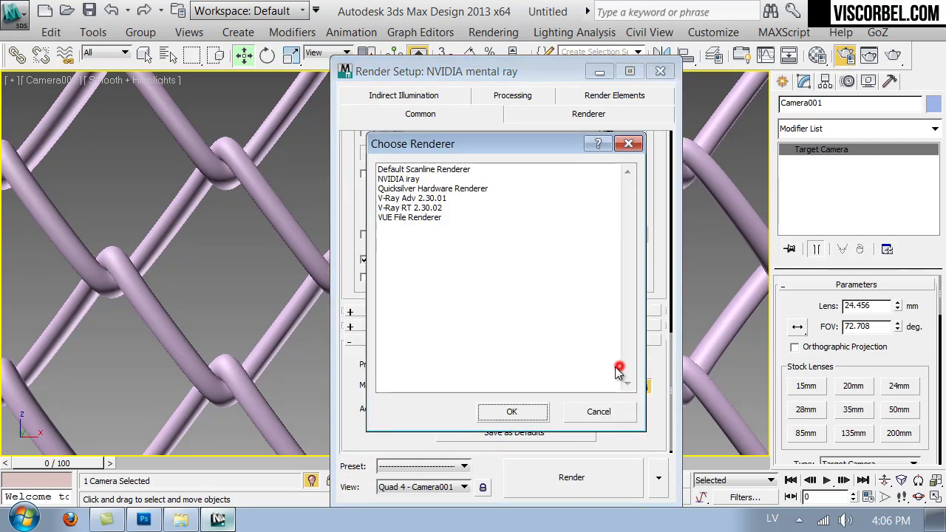
click(620, 364)
double_click(408, 198)
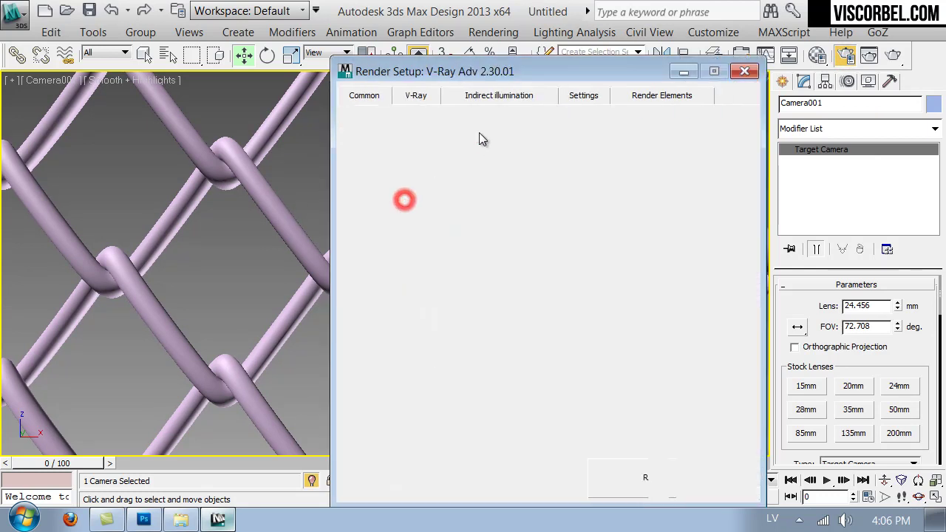
Enable V-Ray's built-in frame buffer and turn off the antialiasing filter.
click(471, 151)
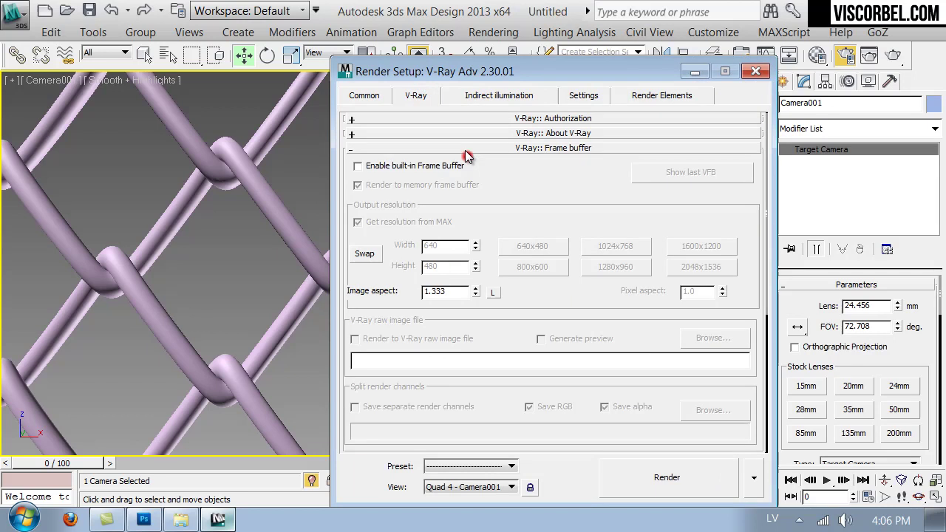
click(392, 164)
click(386, 148)
click(367, 254)
Add a VRayZDepth render element and render the camera view.
click(583, 96)
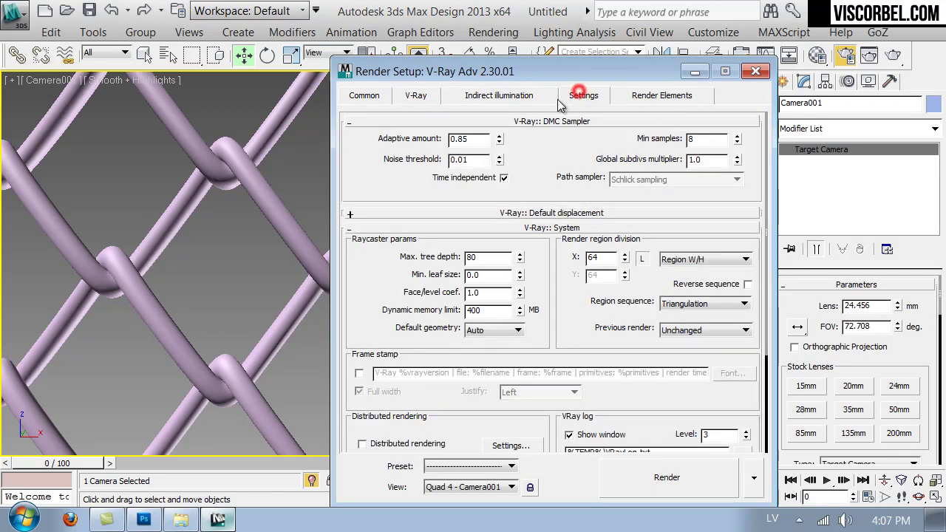
click(642, 97)
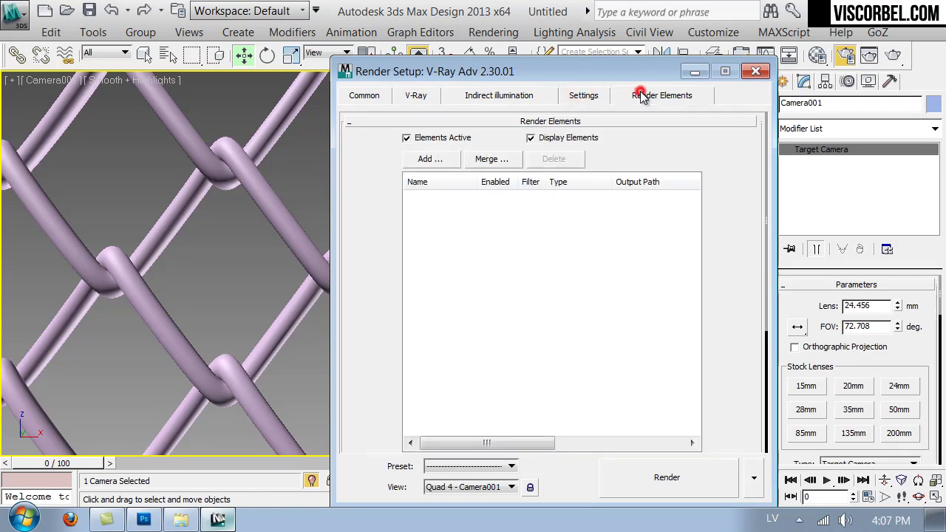
click(415, 162)
click(503, 291)
scroll(503, 291, down, 5)
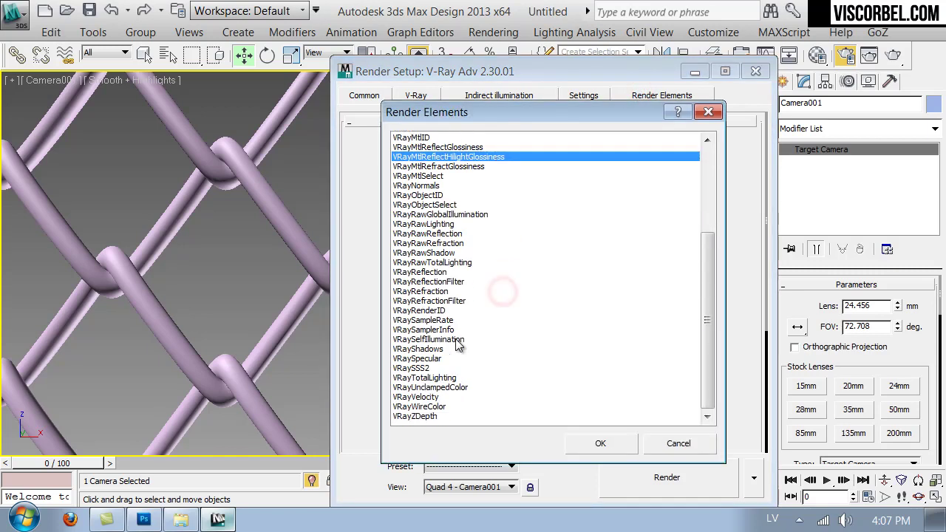
click(431, 416)
click(600, 443)
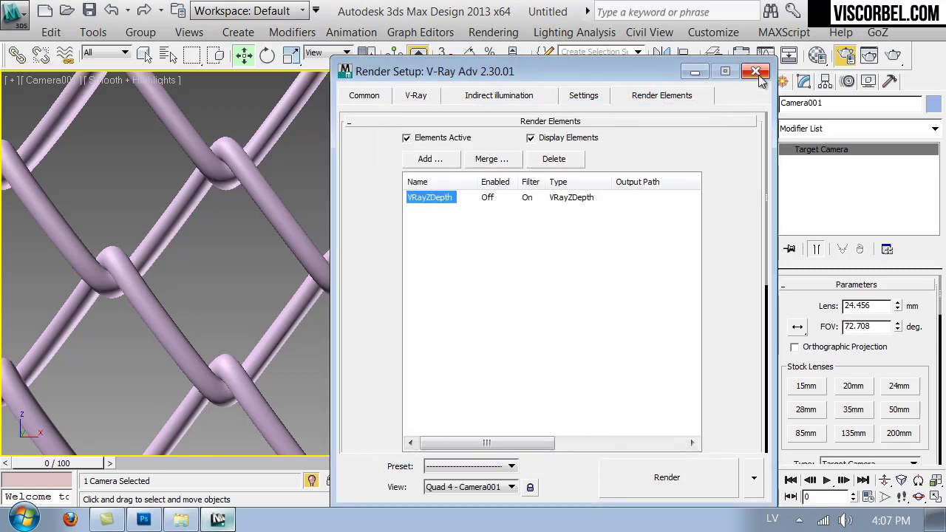
click(755, 72)
click(893, 55)
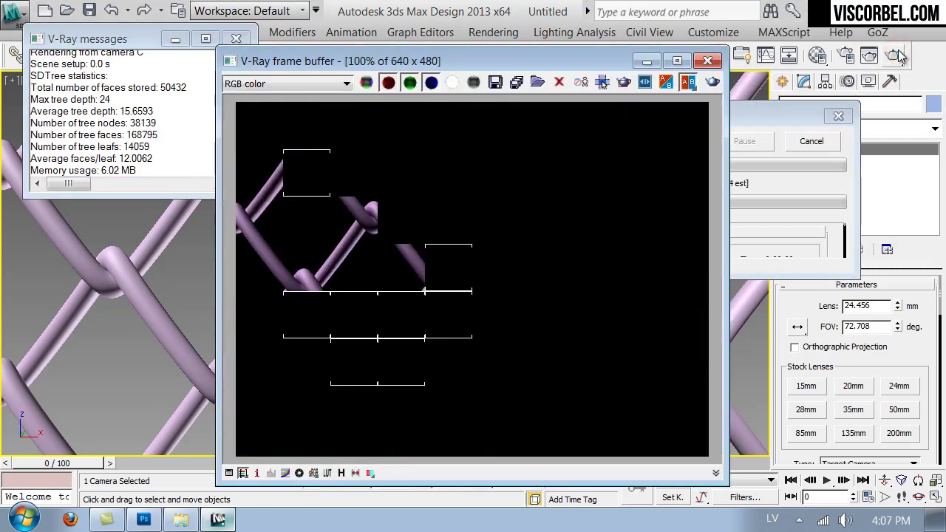
Check the render's Alpha and VRayZDepth channels, then close the frame buffer.
click(289, 87)
click(265, 108)
click(269, 84)
click(258, 123)
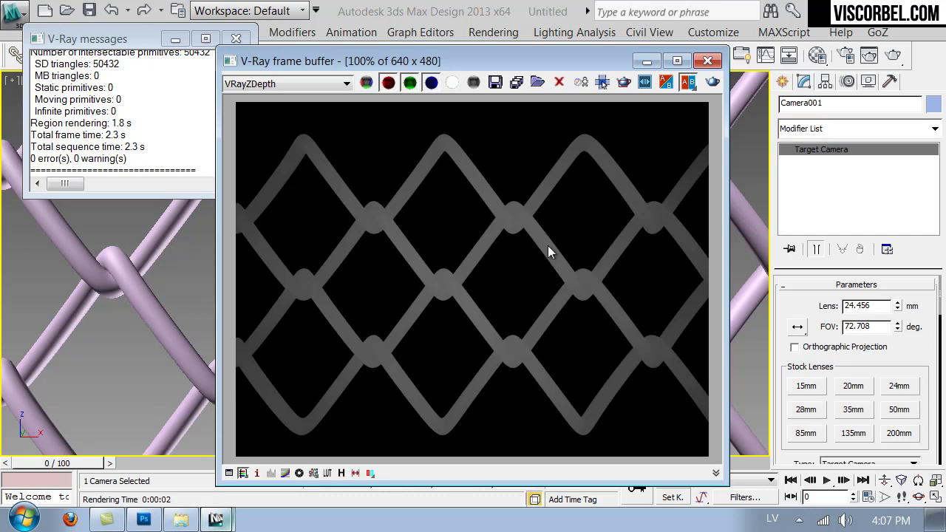
click(708, 62)
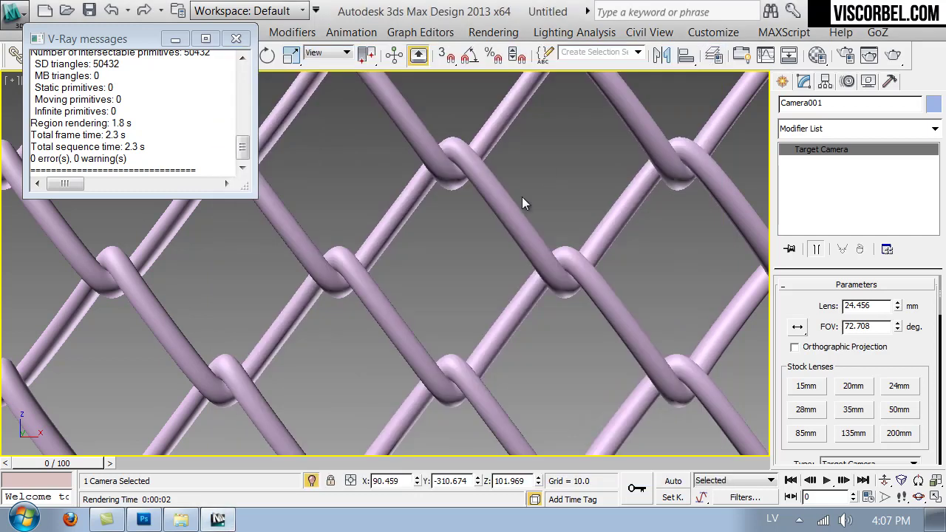
In Top view, stretch a Tape helper from the camera to the chain, about 328 units.
key(t)
click(450, 169)
scroll(454, 167, up, 2)
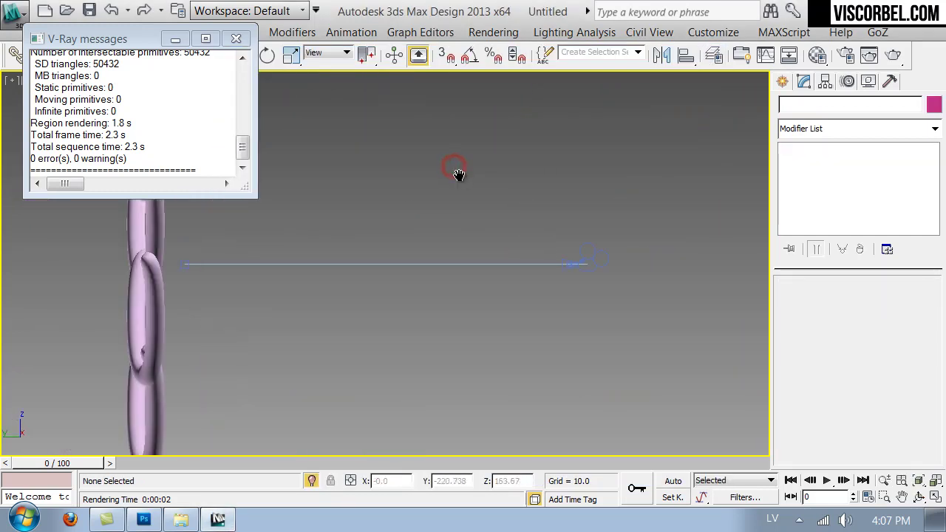
click(783, 83)
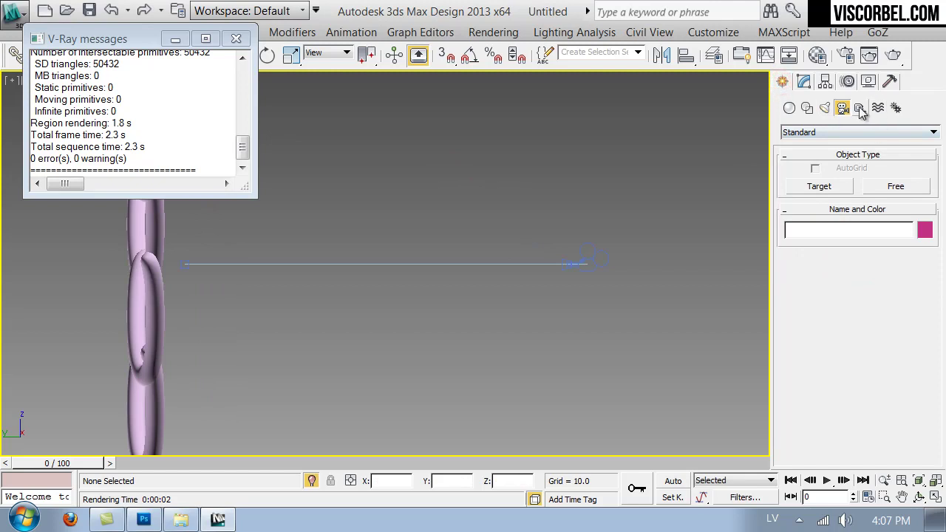
click(859, 108)
click(819, 263)
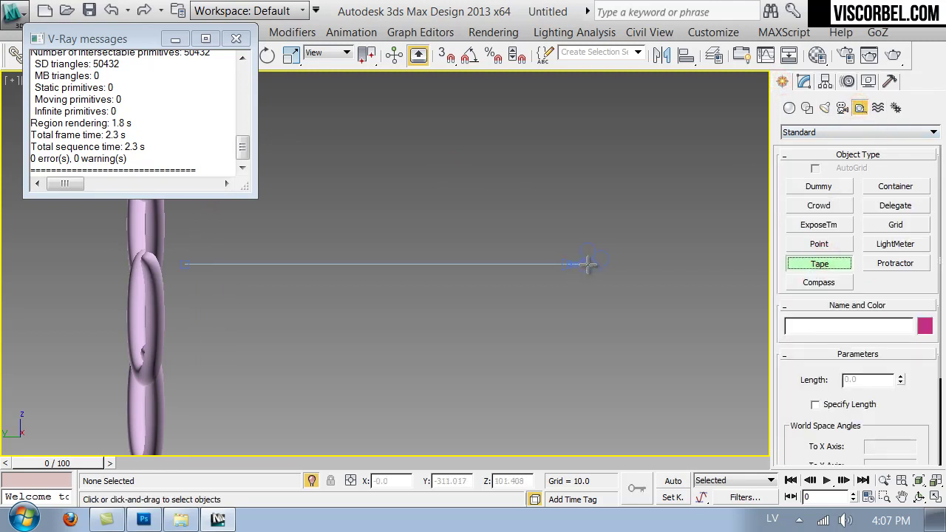
drag(588, 264, 174, 264)
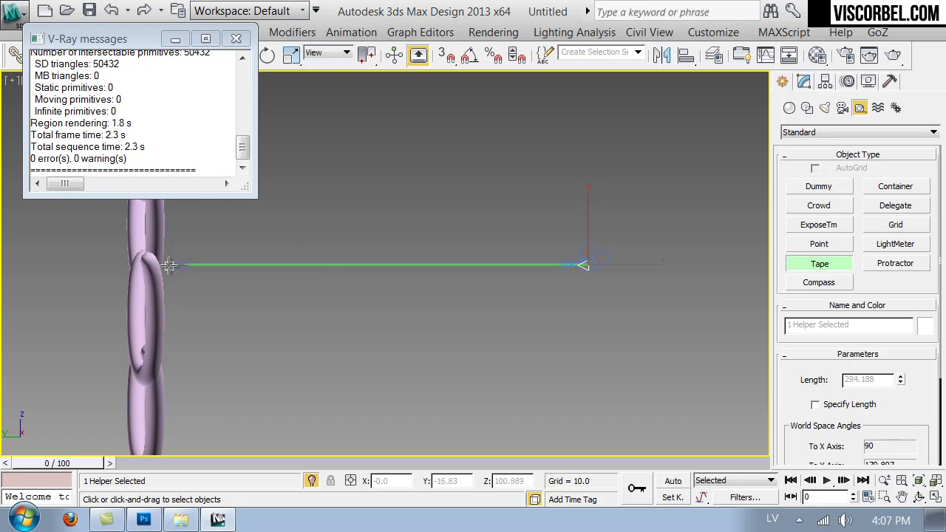
drag(169, 265, 170, 264)
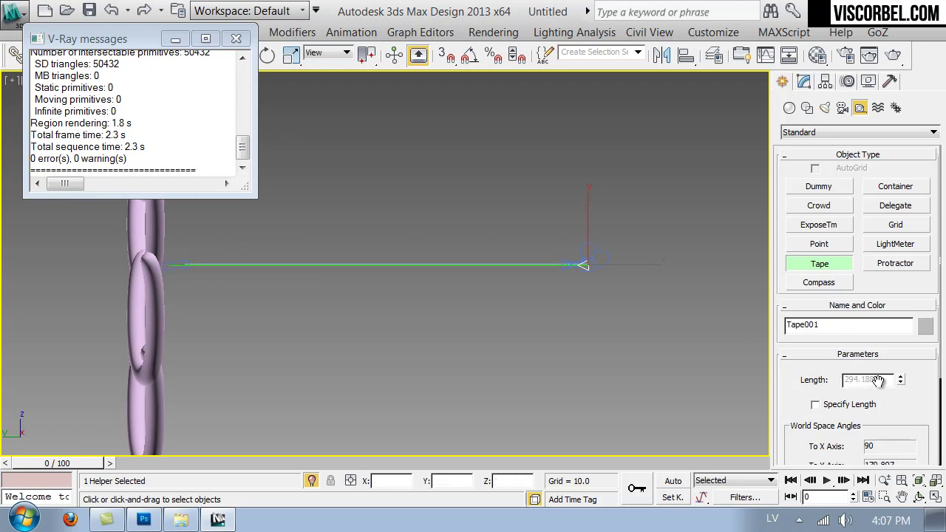
click(591, 267)
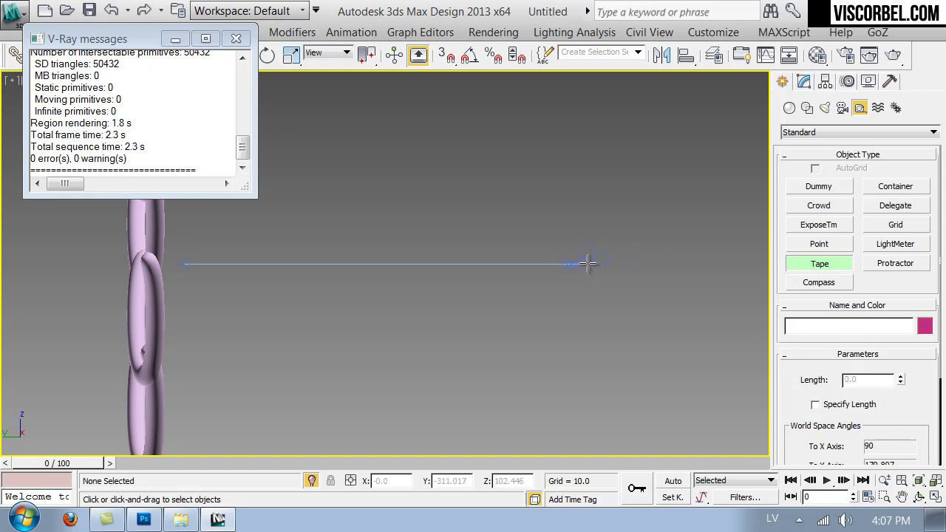
drag(587, 264, 121, 264)
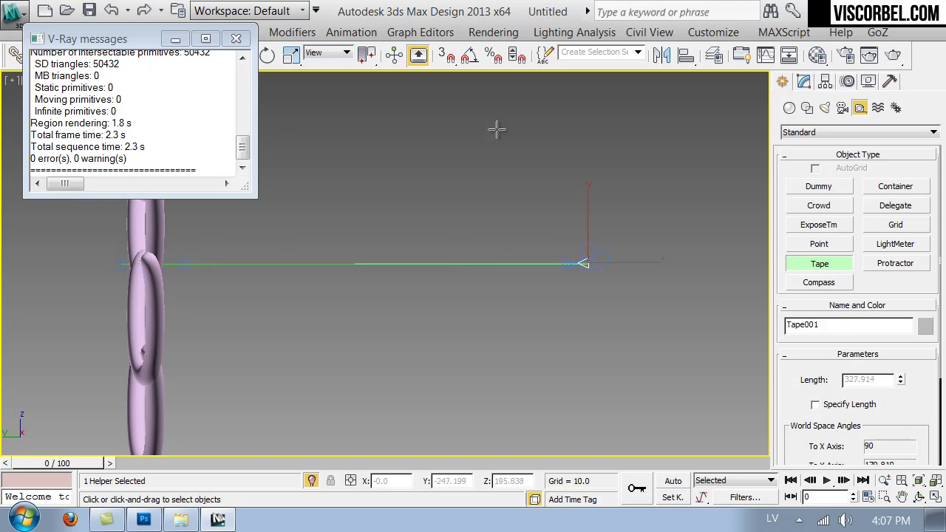
Set the VRayZDepth element's zdepth min to 294 and max to 327.
click(847, 57)
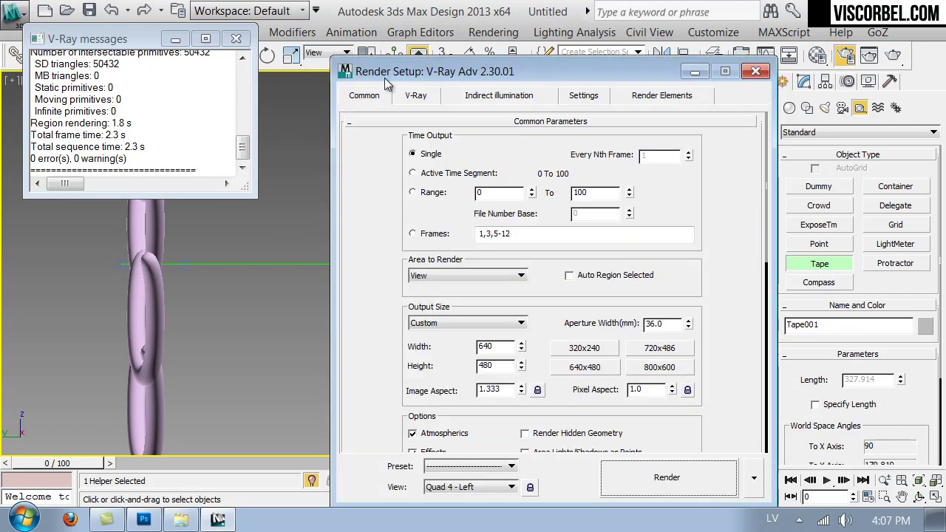
click(654, 94)
scroll(729, 373, down, 5)
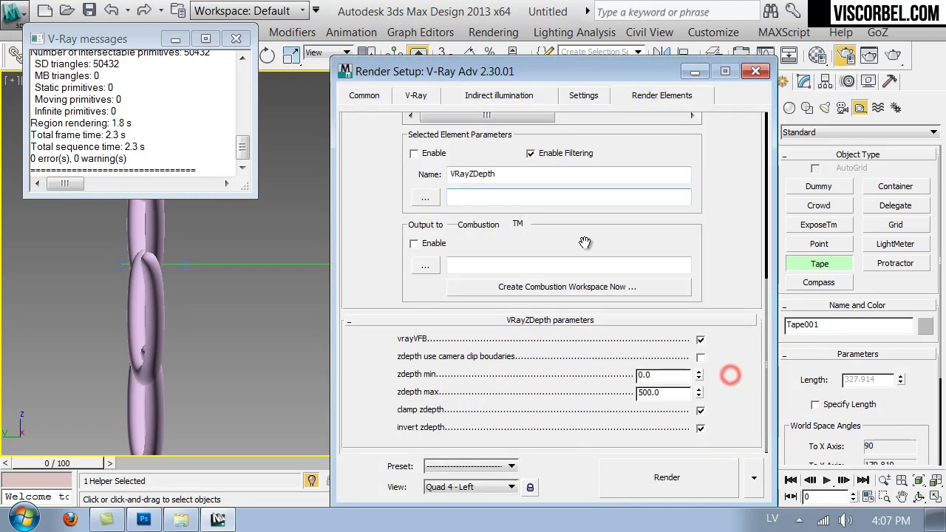
double_click(666, 378)
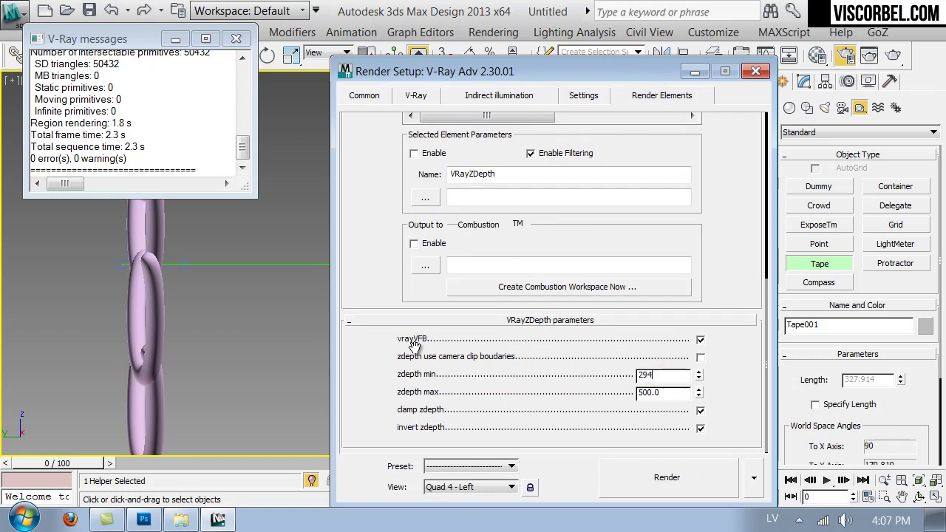
double_click(677, 393)
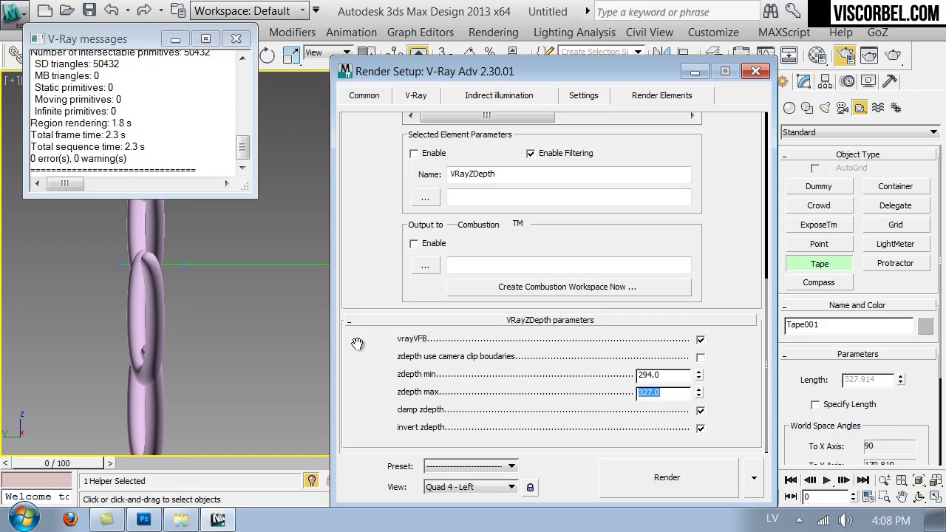
key(c)
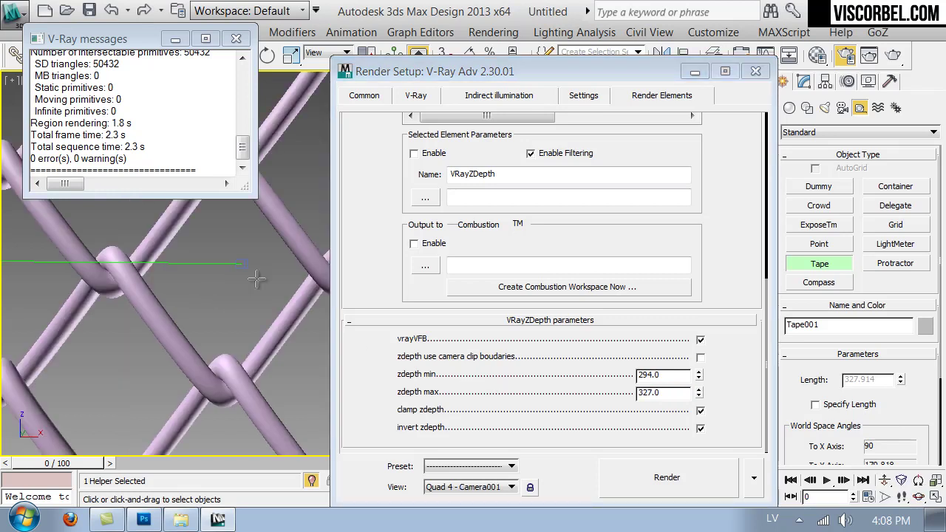
Render the depth pass from Camera001, then close the render and settings windows.
click(674, 488)
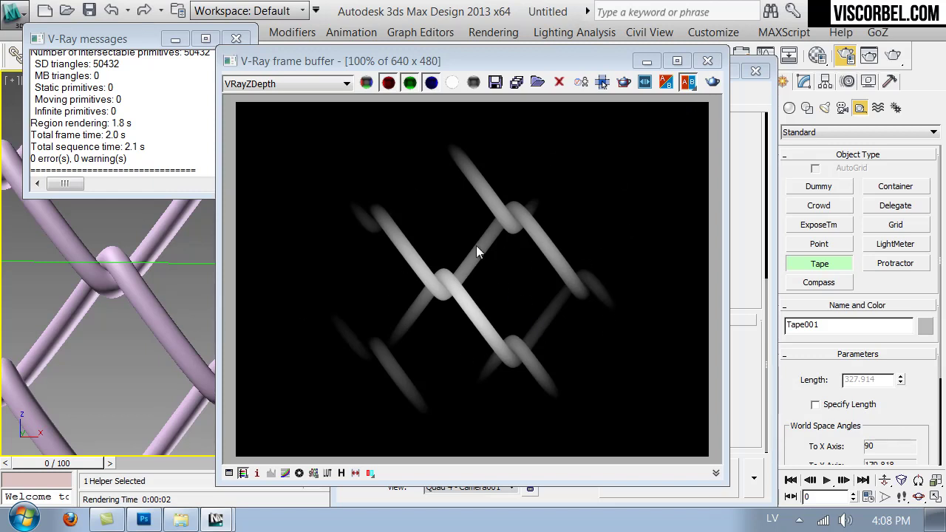
click(708, 61)
click(745, 64)
click(235, 39)
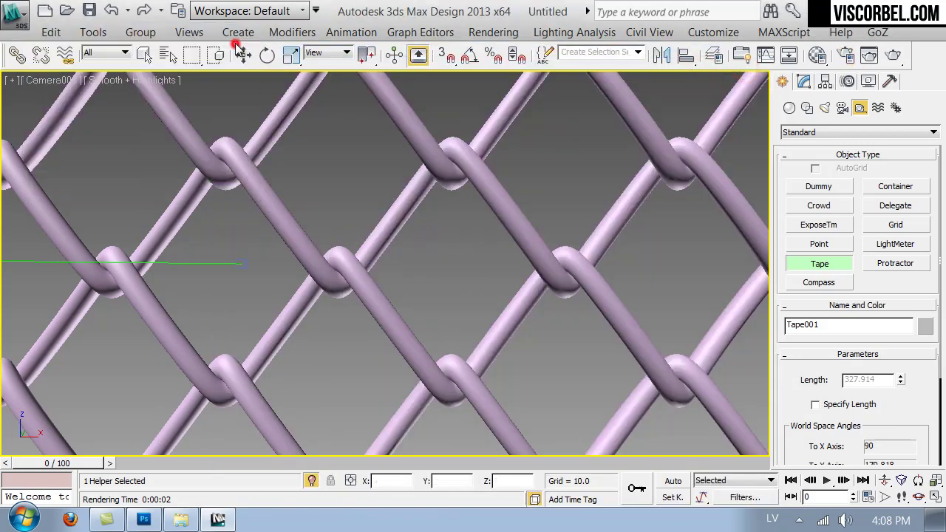
Turn on Orthographic Projection for Camera001 and render a flat Z-depth pass.
click(167, 56)
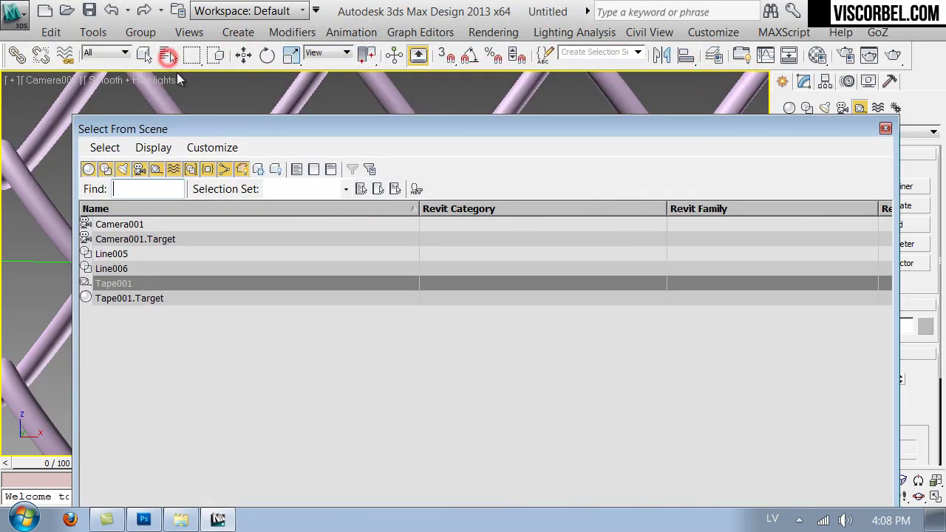
double_click(166, 224)
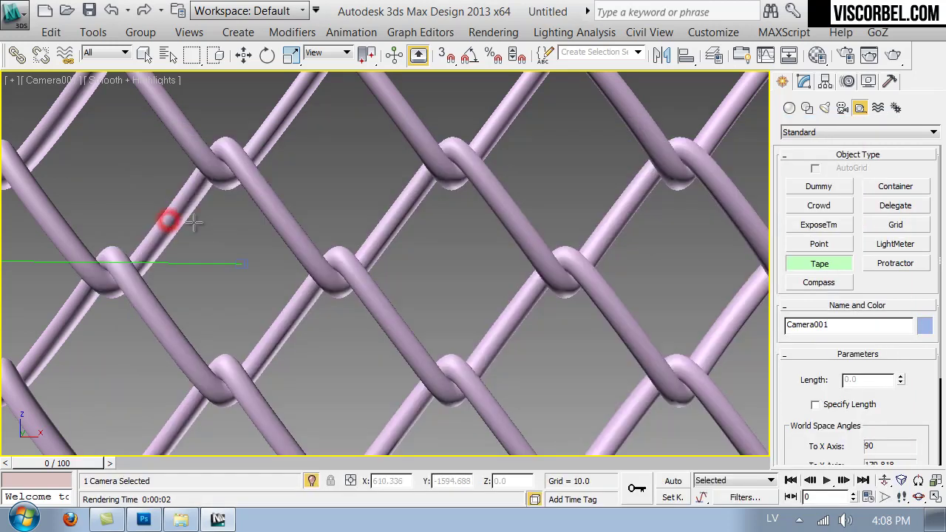
click(804, 83)
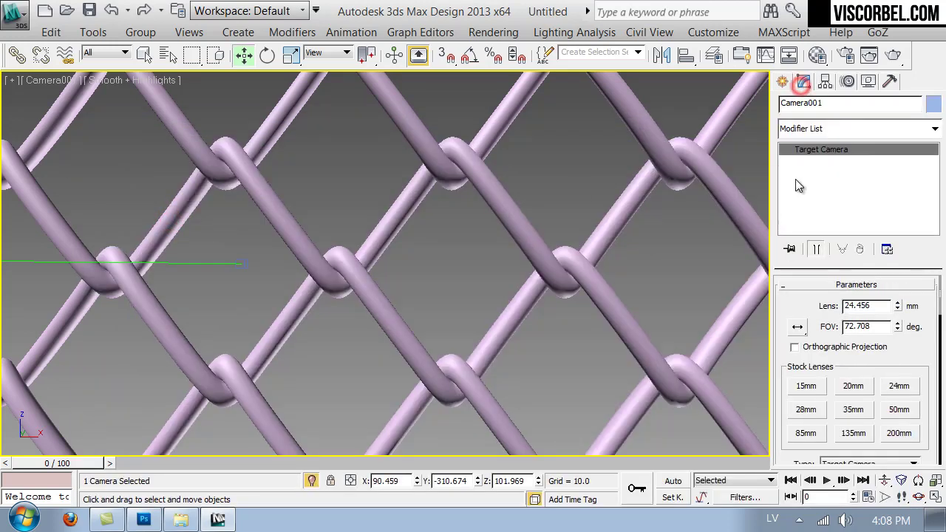
scroll(817, 325, down, 2)
click(820, 325)
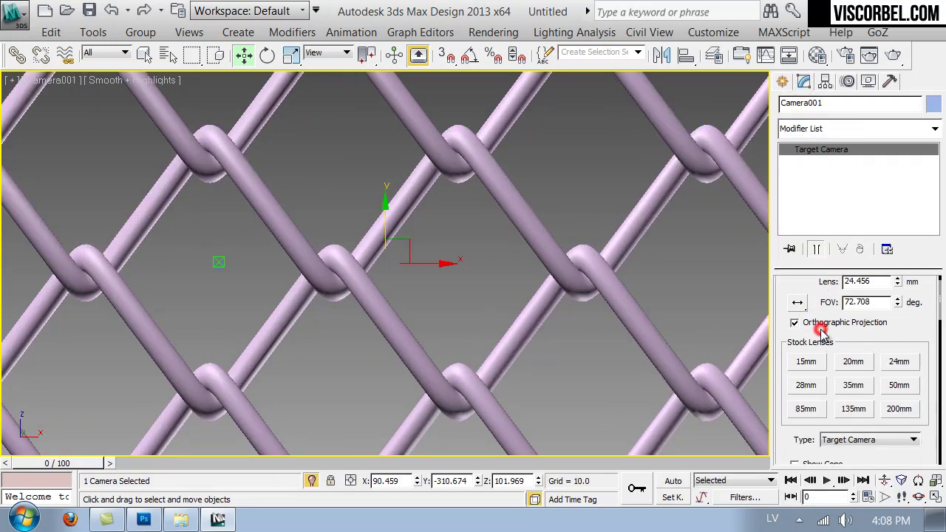
click(895, 60)
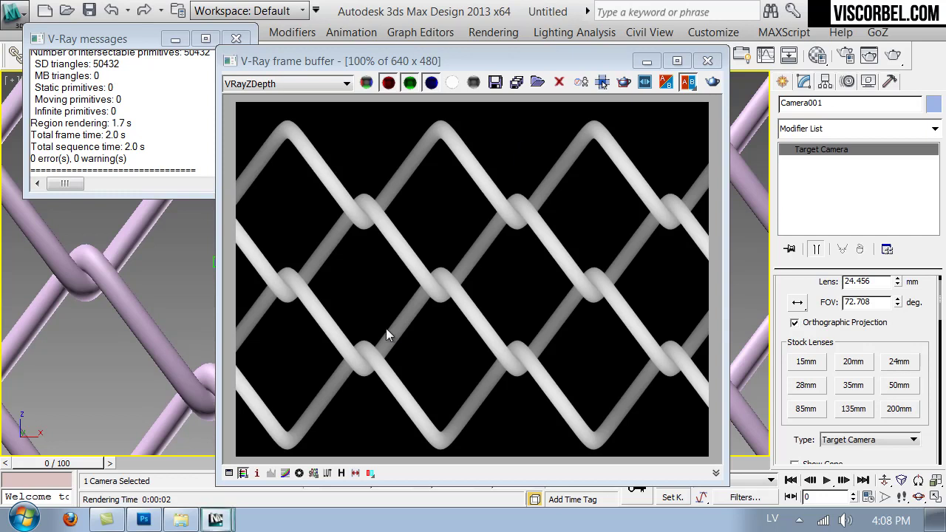
click(707, 61)
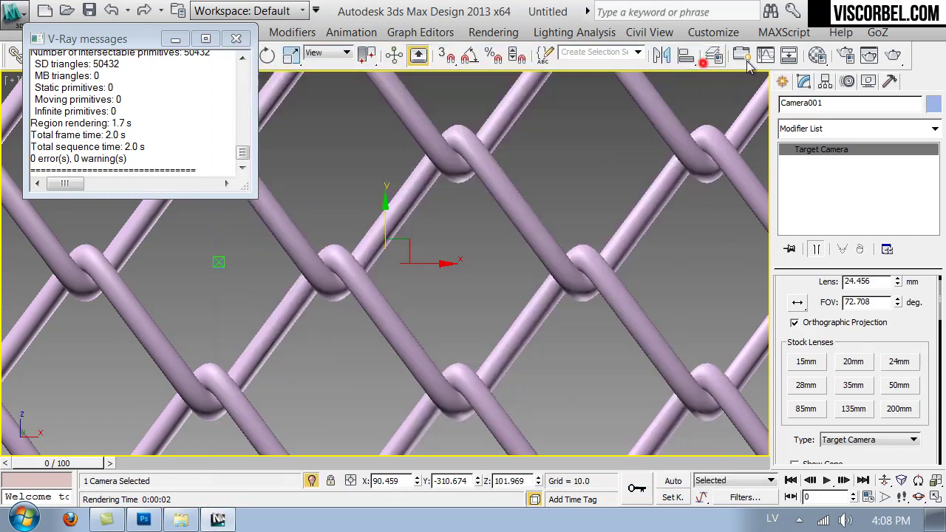
Lock the image aspect, set width 3000 (height 2250), render and view at full size.
click(846, 56)
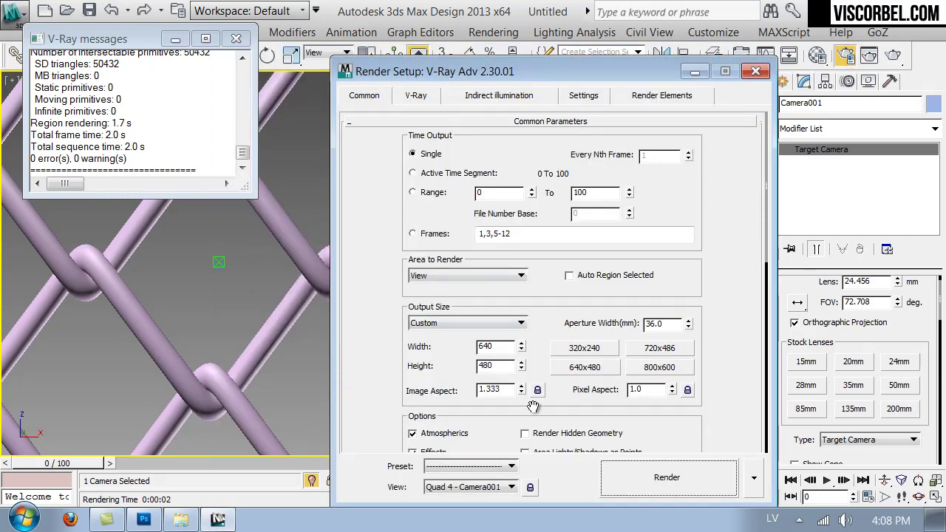
click(538, 391)
double_click(494, 346)
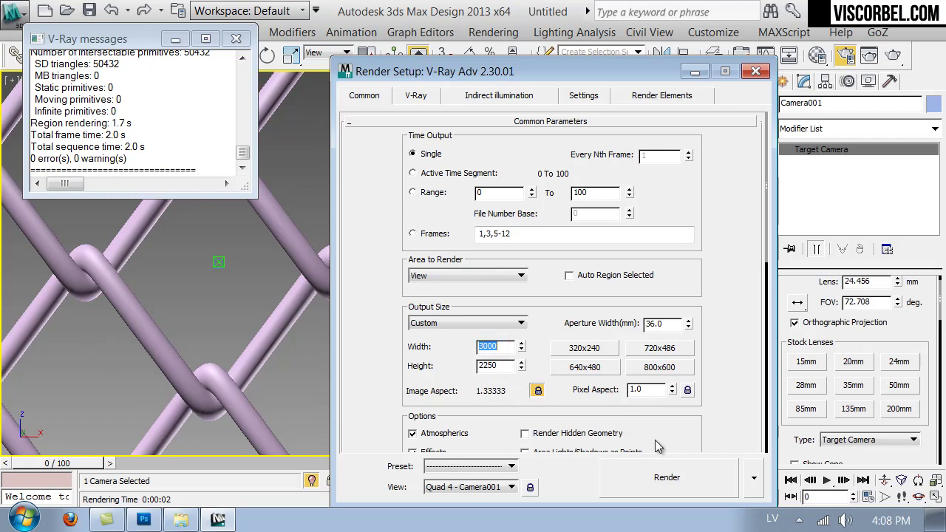
click(684, 479)
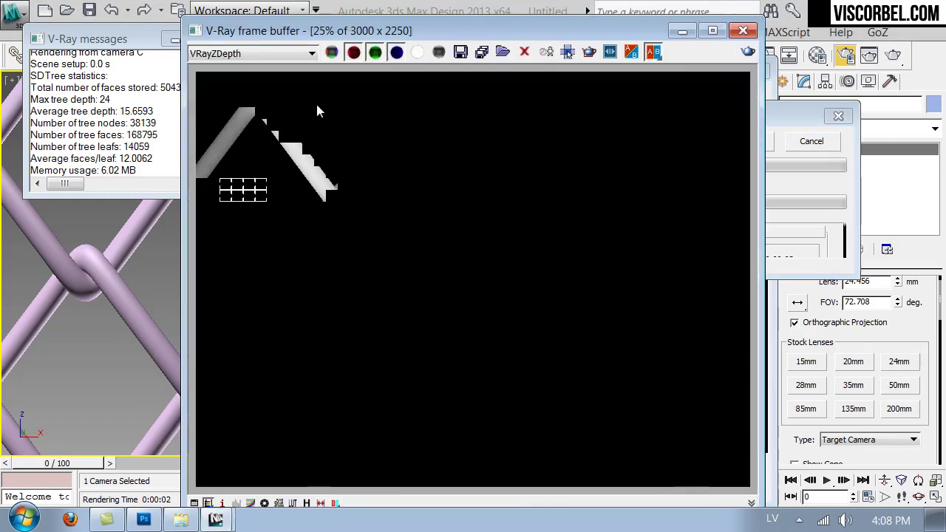
double_click(392, 181)
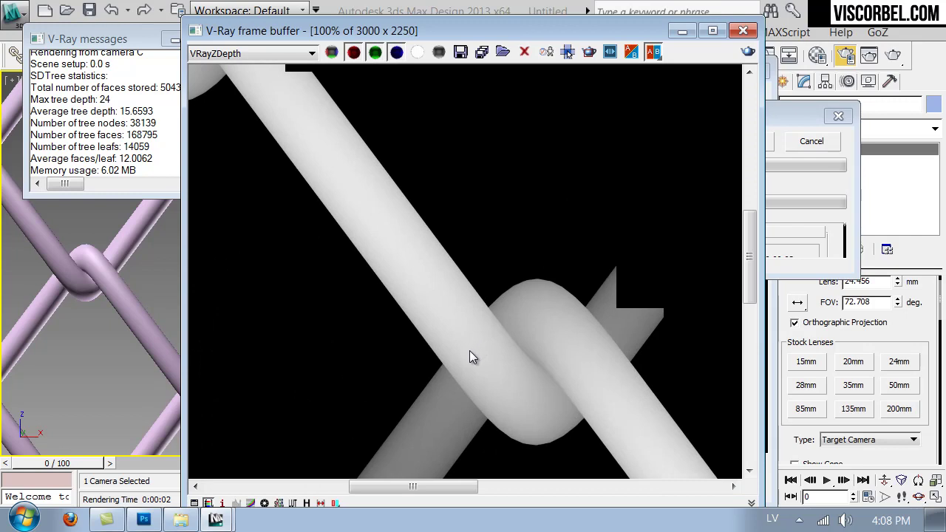
scroll(483, 330, down, 2)
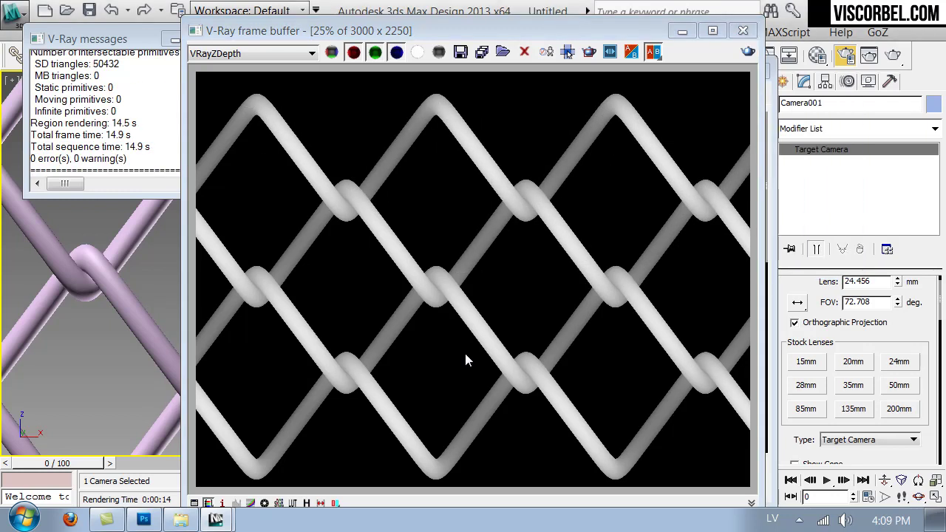
Save the render as mesh.png in the Textures folder as 48-bit RGB PNG with alpha.
click(459, 53)
click(316, 69)
click(316, 69)
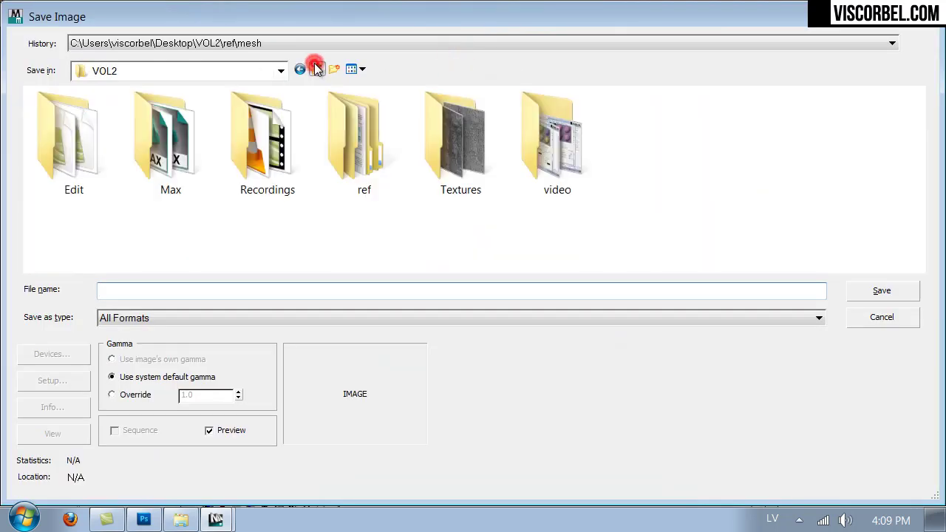
double_click(428, 152)
click(136, 298)
text(mes)
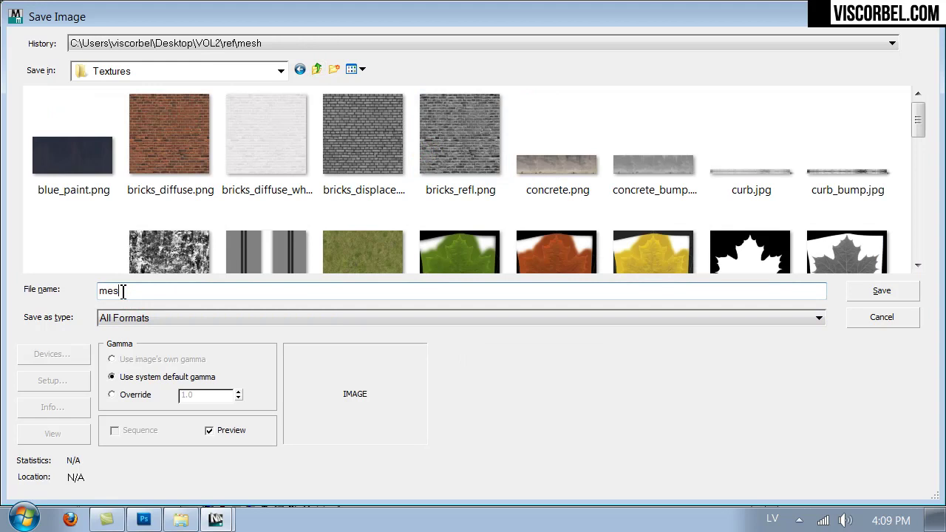
text(h.png)
key(Return)
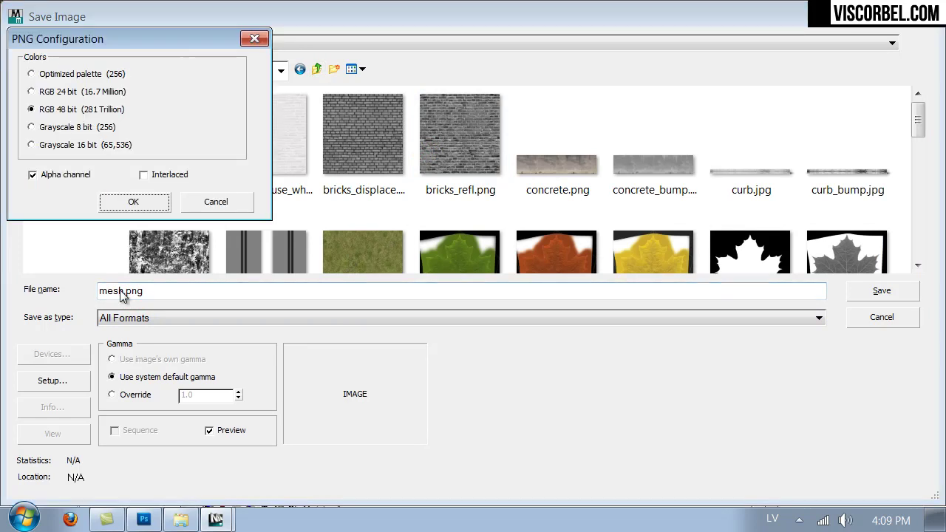
click(133, 202)
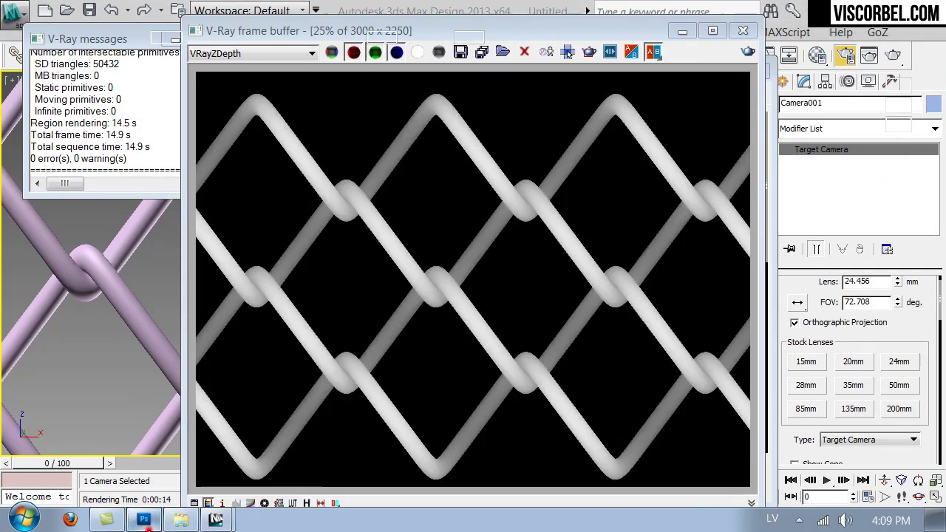
In Photoshop, open mesh.png from the Textures folder.
click(144, 519)
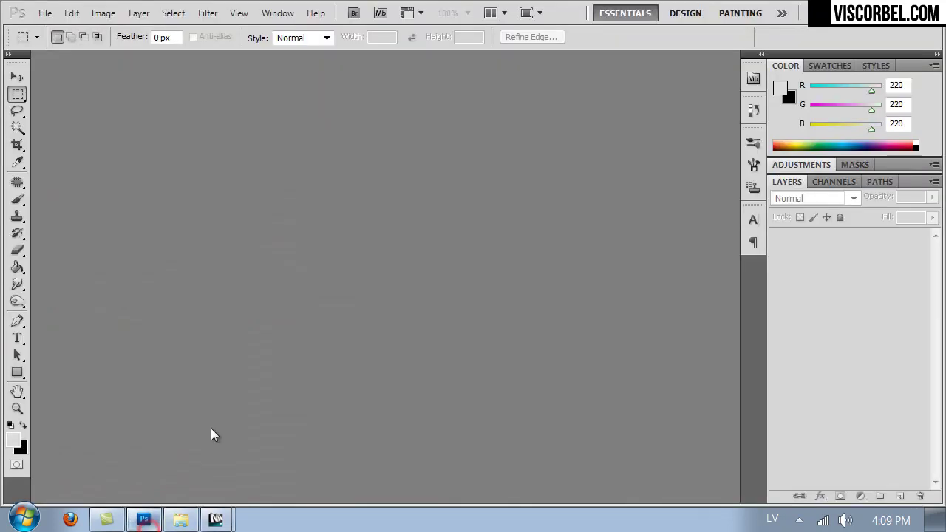
double_click(282, 180)
click(303, 216)
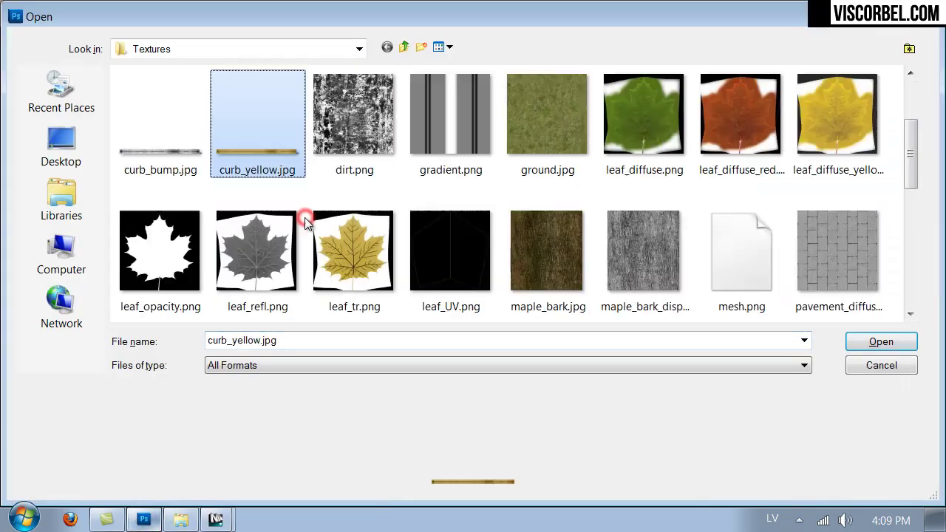
scroll(303, 217, down, 4)
scroll(298, 218, down, 2)
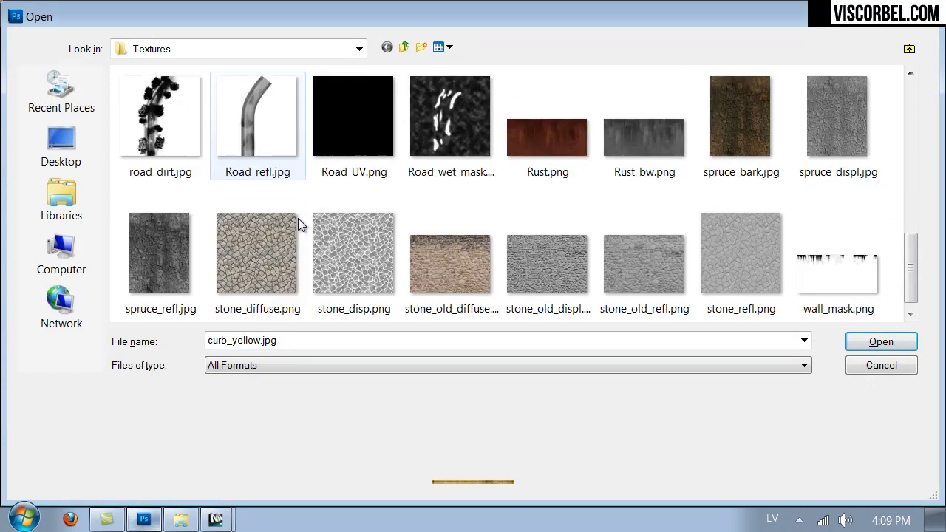
scroll(300, 220, up, 4)
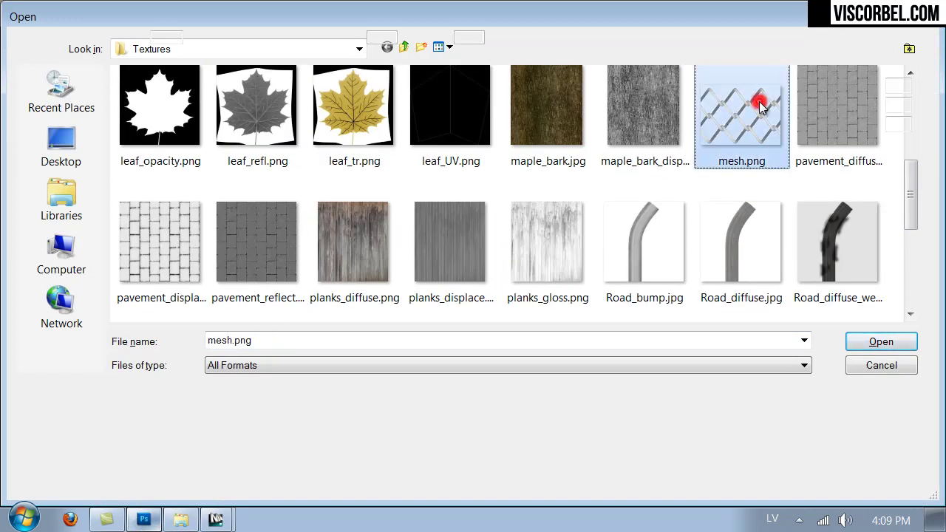
key(Escape)
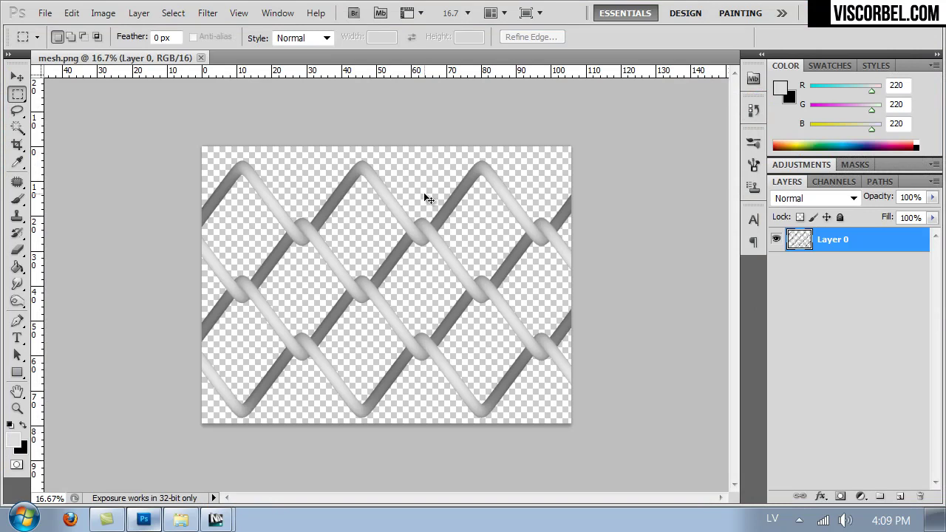
Zoom into the mesh and marquee-select one chain-link tile from knot to knot.
alt+scroll(423, 192, up, 4)
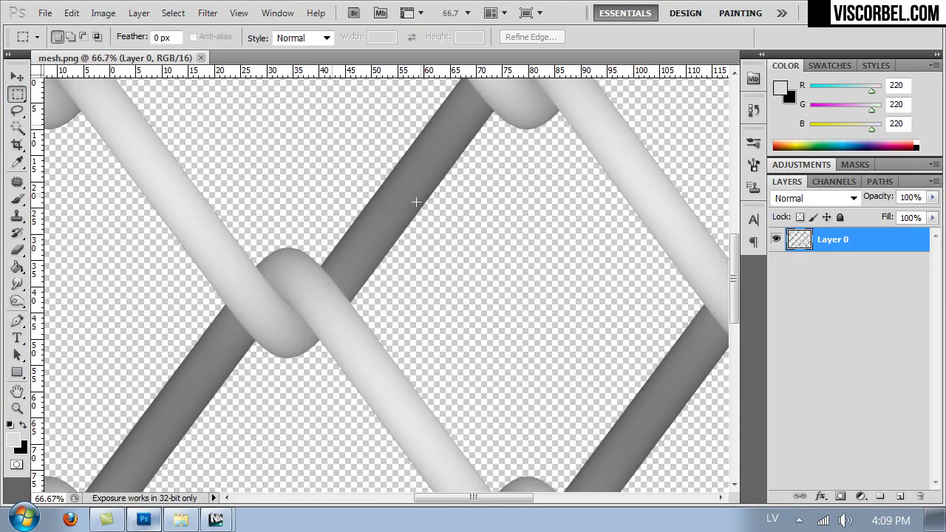
drag(379, 229, 528, 146)
alt+scroll(527, 143, down, 2)
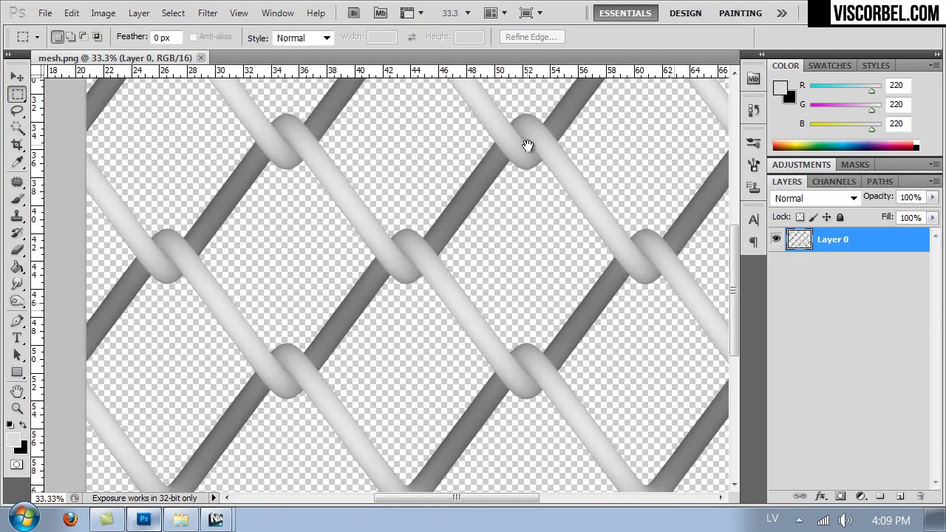
drag(468, 127, 457, 157)
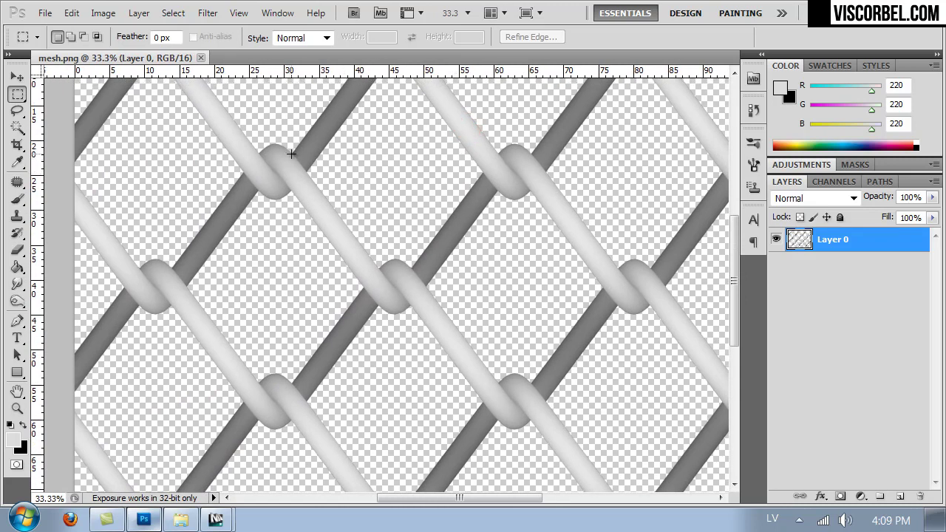
drag(300, 175, 347, 273)
drag(379, 386, 378, 380)
drag(505, 385, 531, 382)
drag(536, 388, 535, 386)
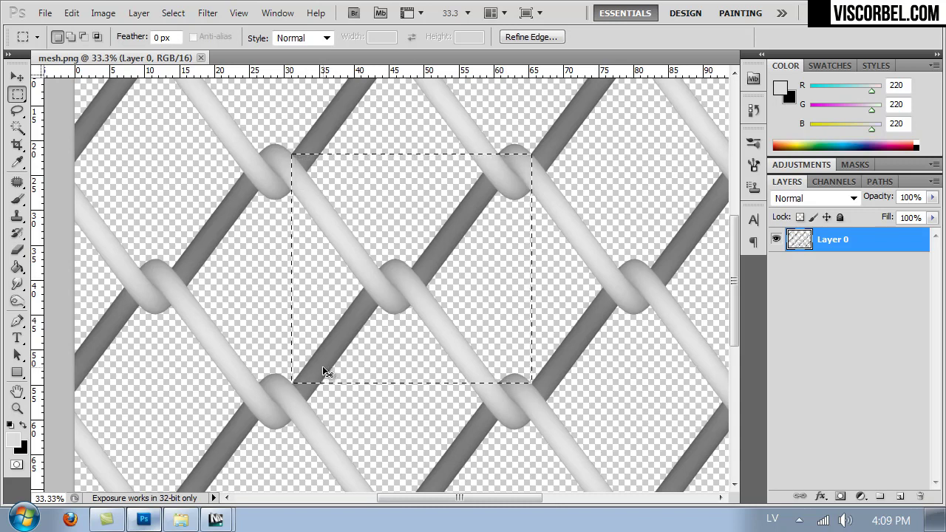
Copy the tile and paste it into a new Clipboard-sized document.
key(ctrl+c)
key(ctrl+n)
key(Return)
key(ctrl+v)
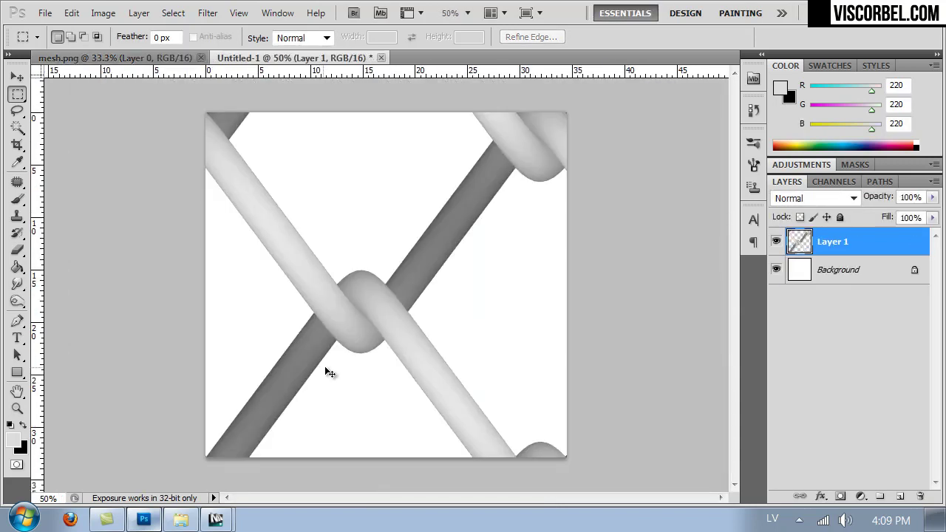
Apply a wrap-around Offset to check the tile's seams, then return to mesh.png enlarged.
click(209, 13)
click(308, 374)
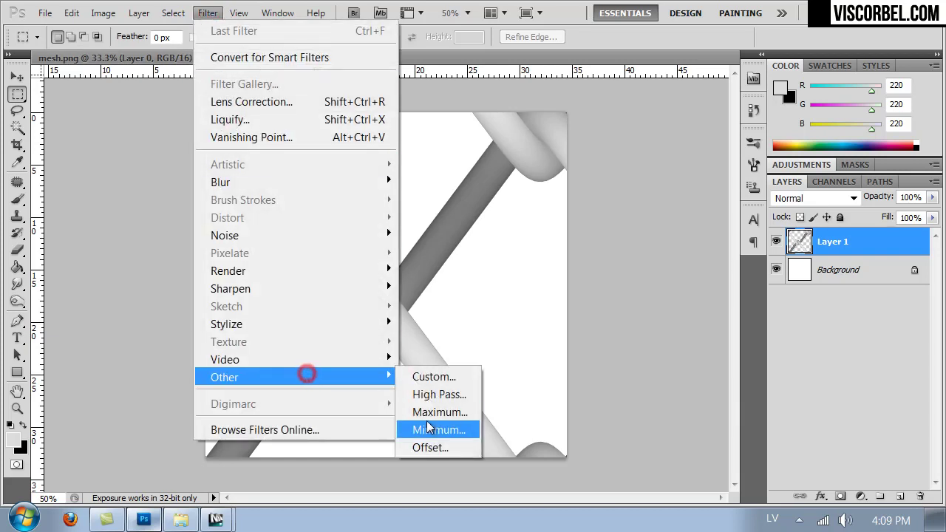
click(429, 448)
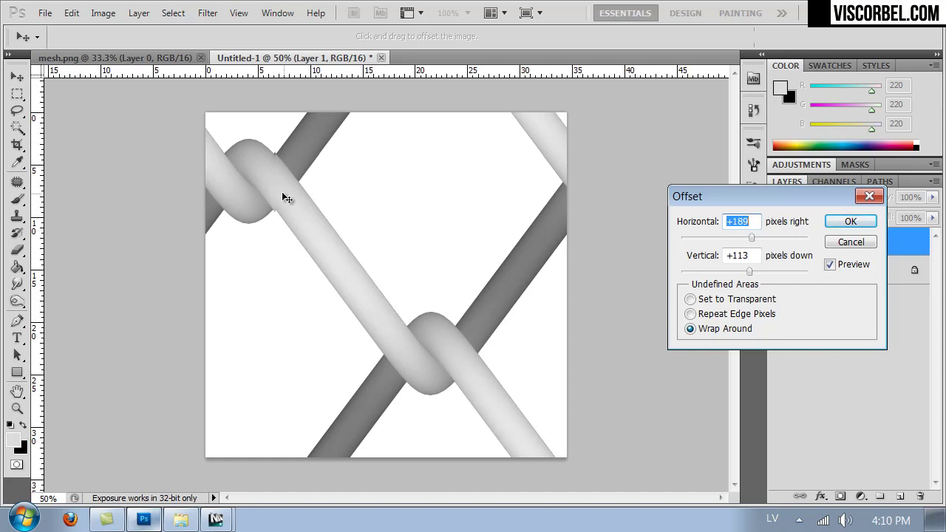
drag(753, 272, 785, 272)
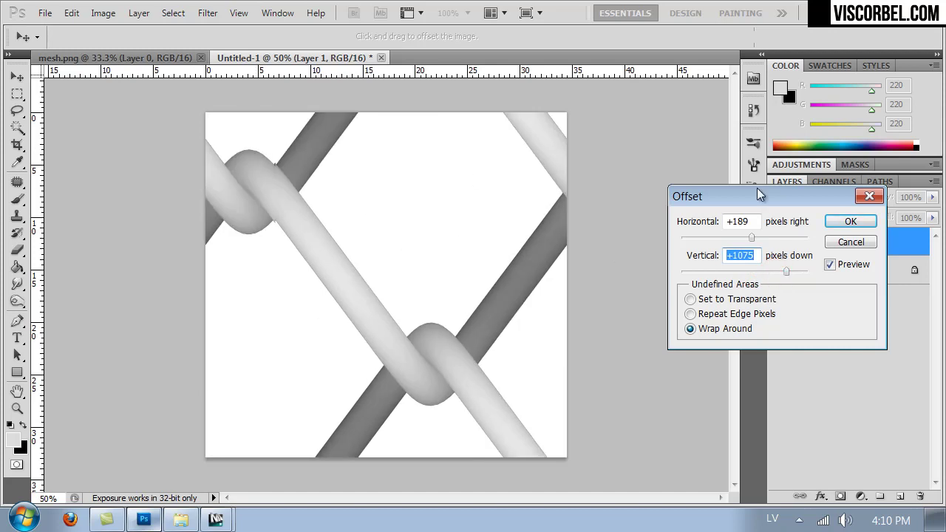
click(849, 221)
key(m)
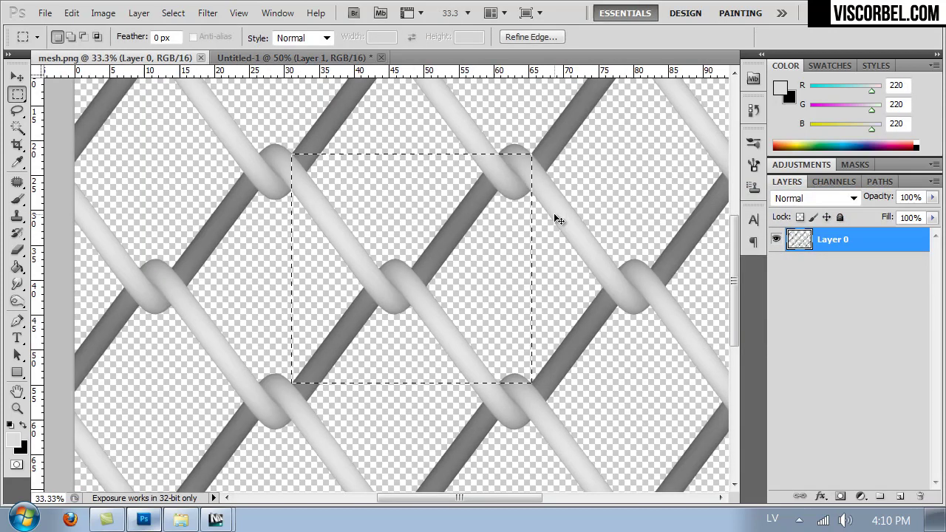
key(ctrl+plus)
key(ctrl+plus)
Zoom mesh.png to 200% and shave the tile selection's edges and corners to the wire.
drag(392, 203, 517, 366)
key(ctrl+plus)
key(ctrl+plus)
drag(319, 222, 399, 337)
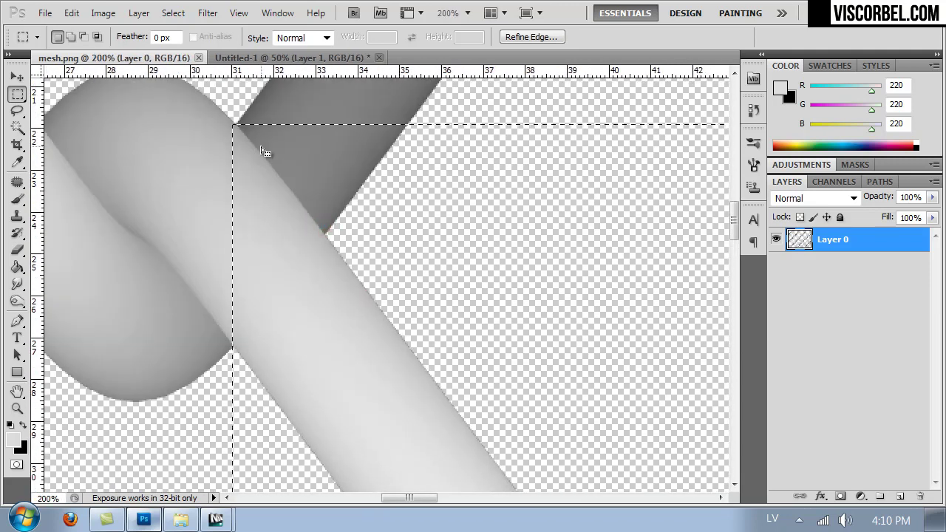
alt+drag(215, 107, 236, 454)
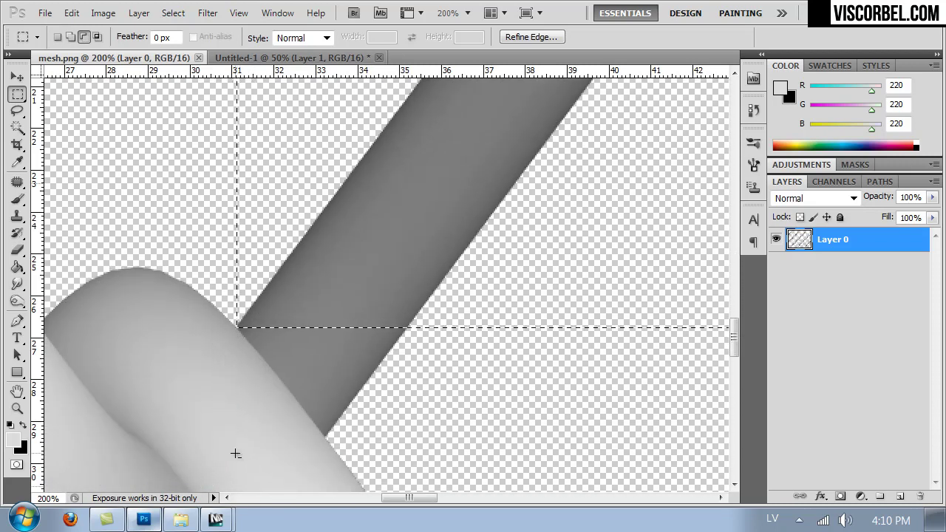
drag(517, 274, 253, 239)
drag(144, 226, 190, 232)
click(275, 261)
drag(275, 261, 259, 247)
drag(346, 261, 368, 263)
alt+drag(179, 313, 166, 255)
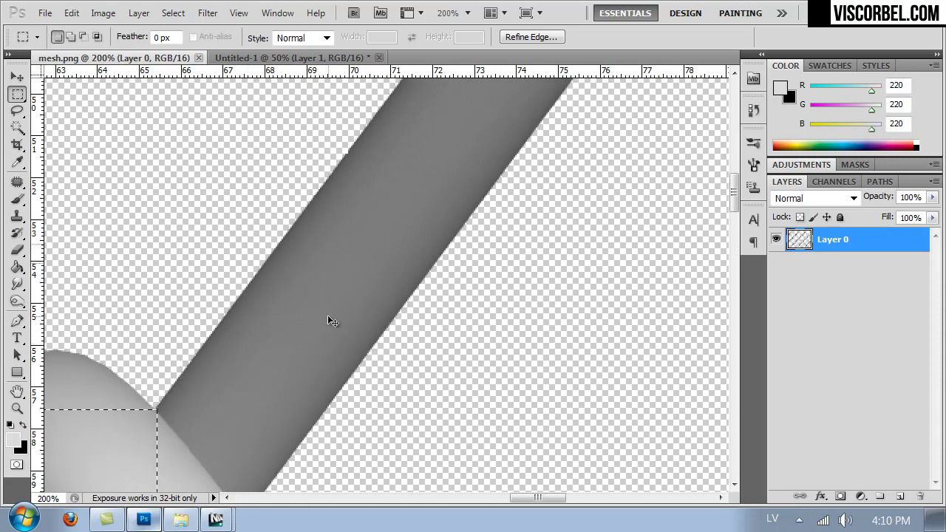
Paste the trimmed tile into a new Clipboard-sized document and reapply the last Offset.
key(ctrl+n)
key(Return)
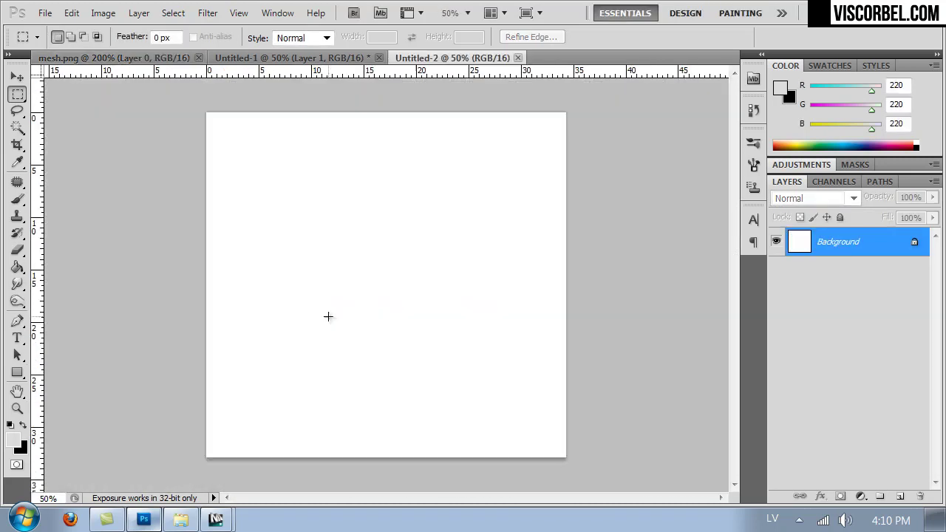
key(ctrl+v)
click(208, 13)
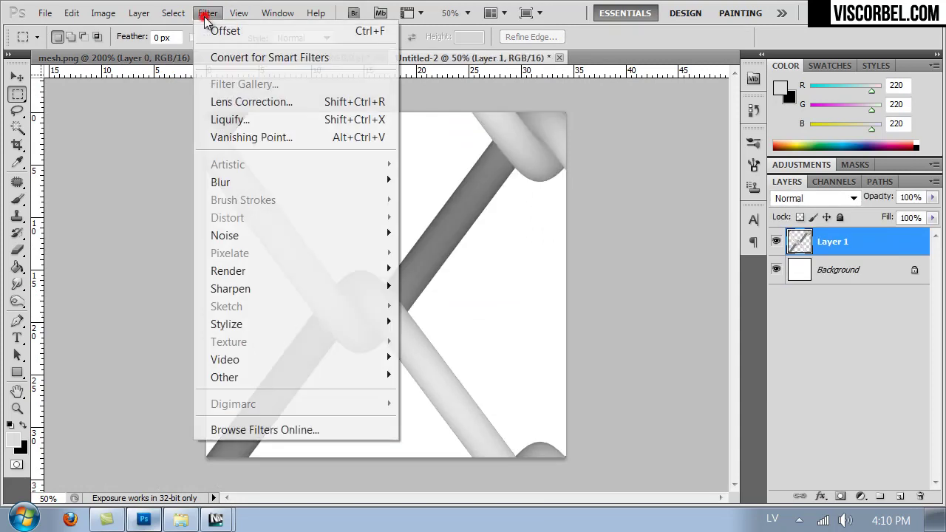
click(209, 29)
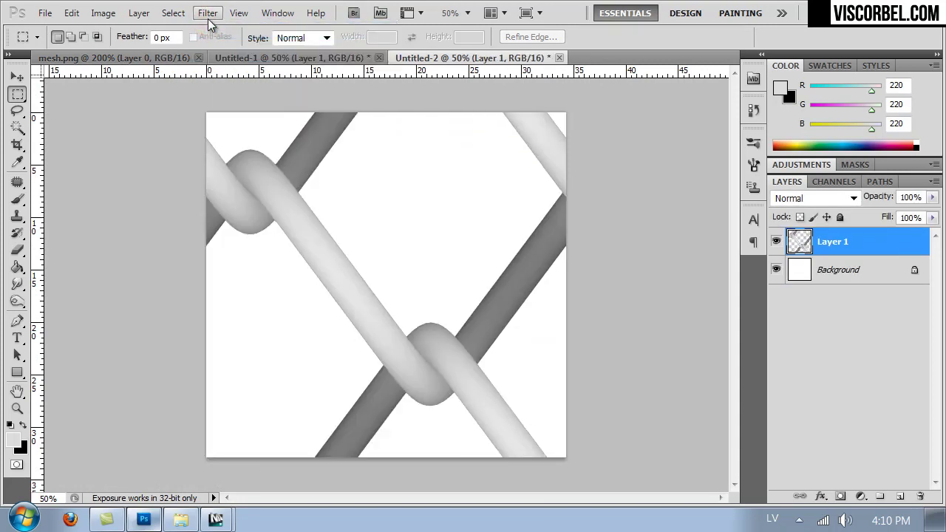
Try Offset Horizontal values such as 616, then cancel the Offset dialog.
click(208, 13)
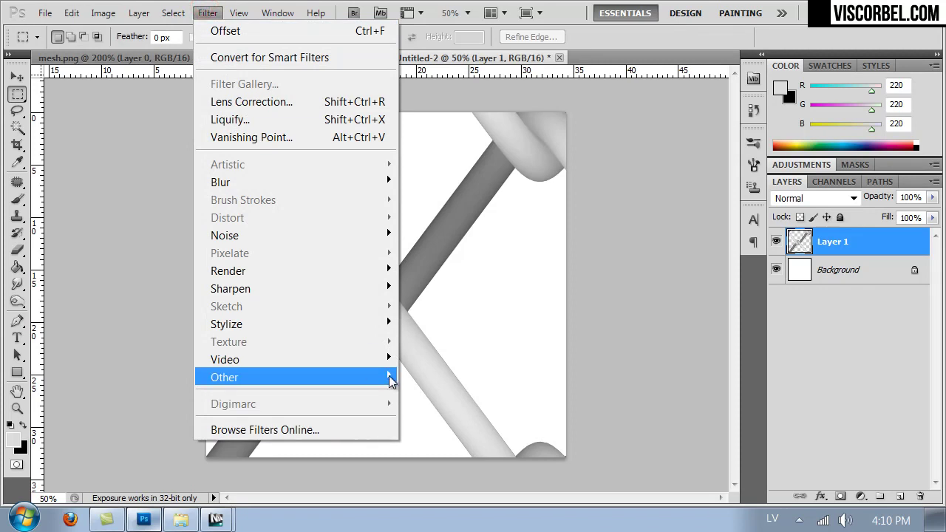
mouse_move(389, 378)
click(435, 447)
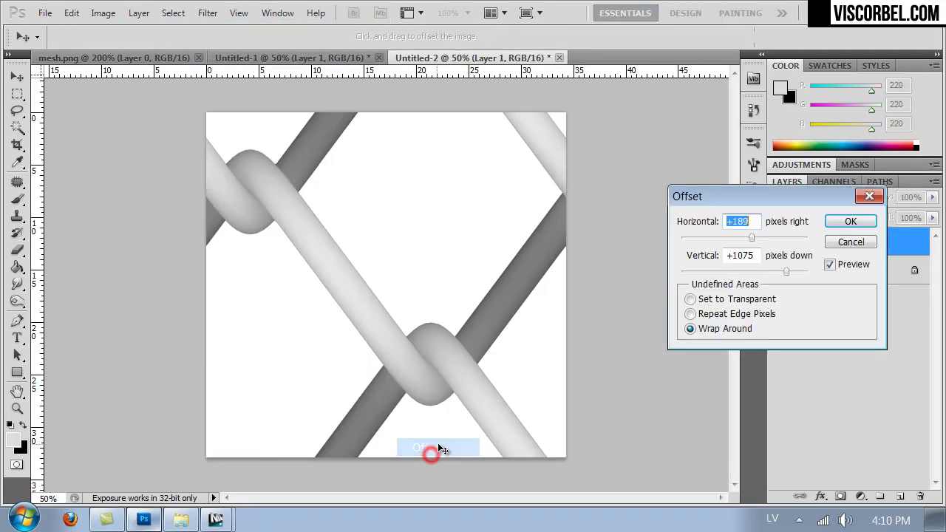
click(770, 238)
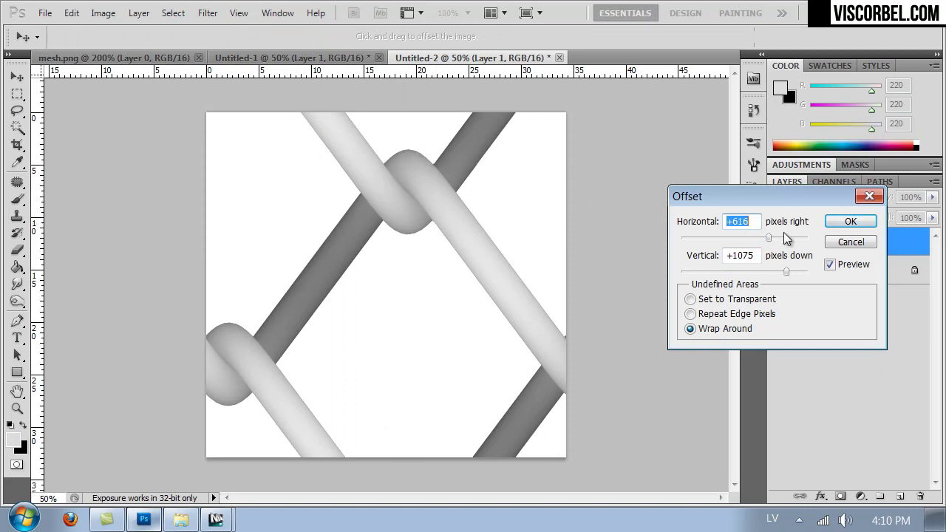
drag(788, 237, 743, 243)
click(846, 243)
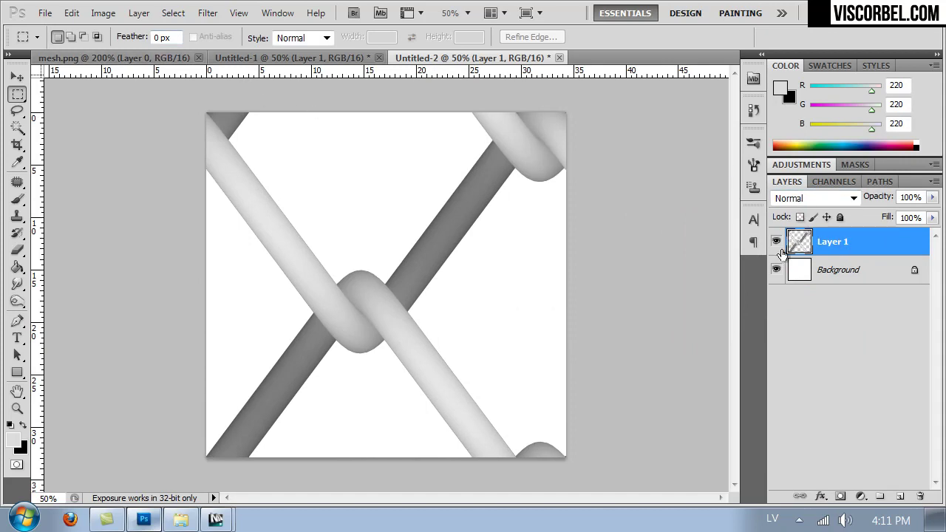
Set Layer 1's Levels input to 65 / 227 to boost wire contrast.
key(ctrl+l)
drag(812, 296, 792, 295)
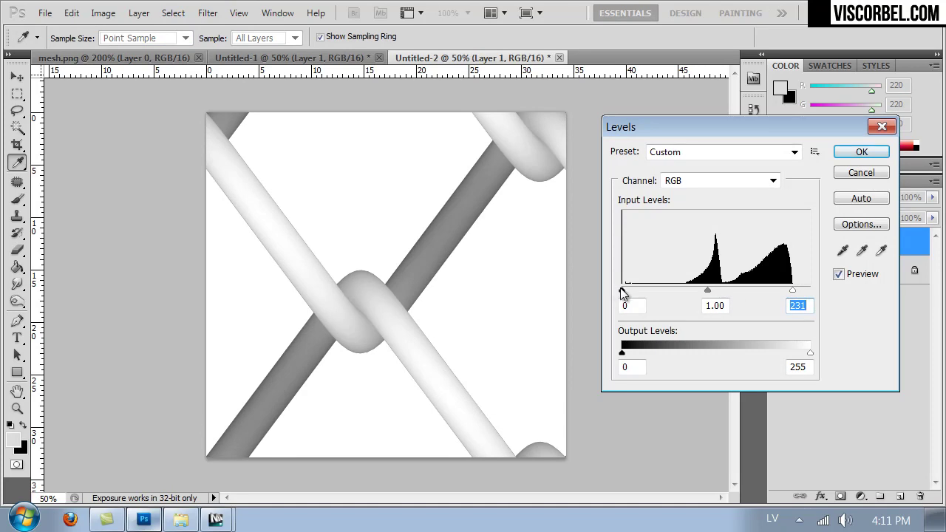
drag(623, 291, 675, 299)
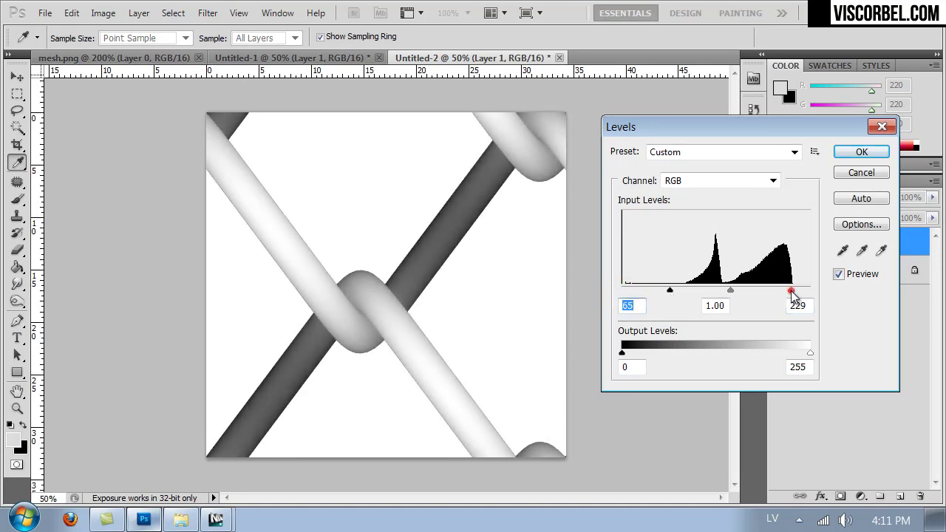
mouse_move(791, 292)
mouse_down()
mouse_move(809, 293)
mouse_move(789, 293)
mouse_up()
click(862, 154)
Darken the white Background layer to mid grey by lowering Hue/Saturation Lightness.
click(813, 272)
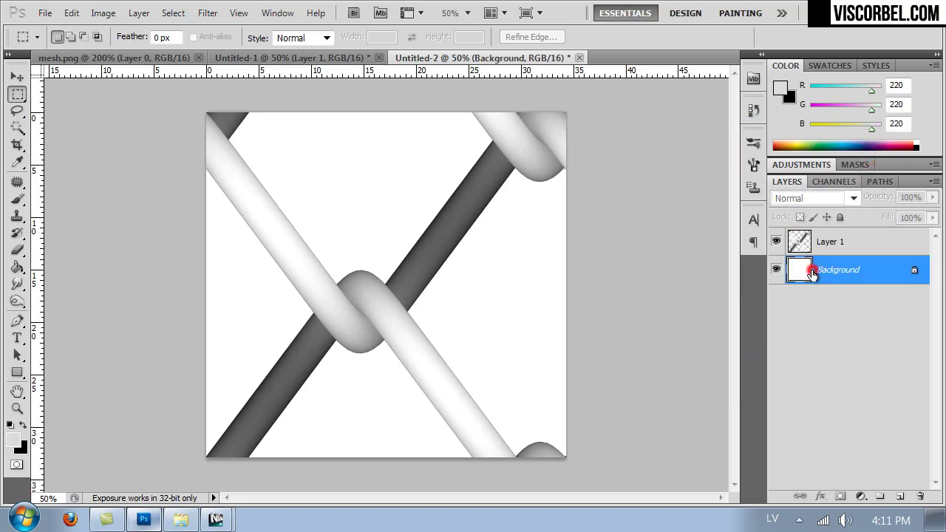
key(ctrl+u)
drag(696, 295, 662, 299)
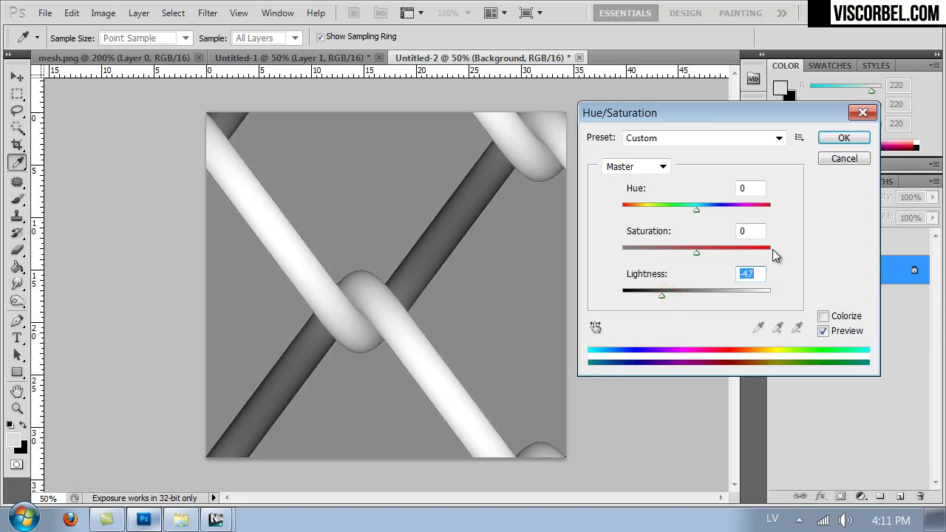
click(851, 145)
Save the tile as a PNG named Mesh_bump, then reselect Layer 1.
key(ctrl+shift+s)
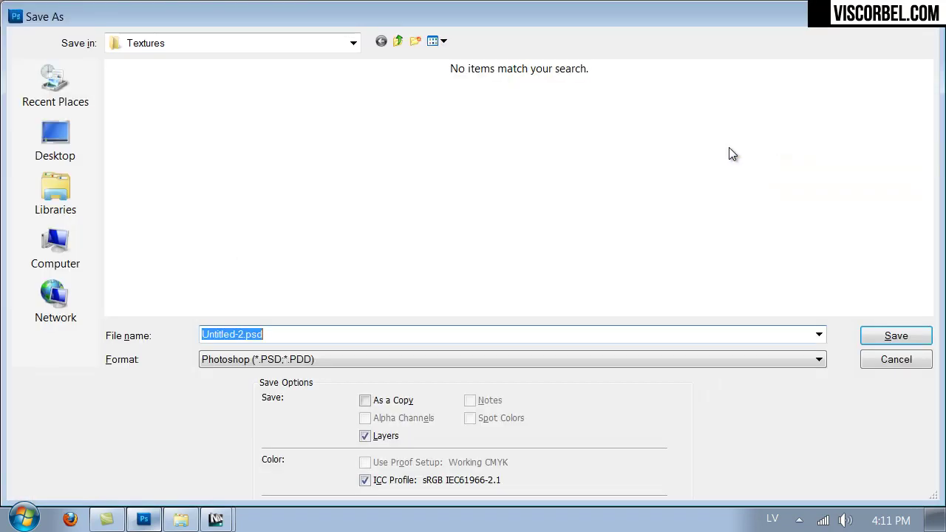
click(261, 359)
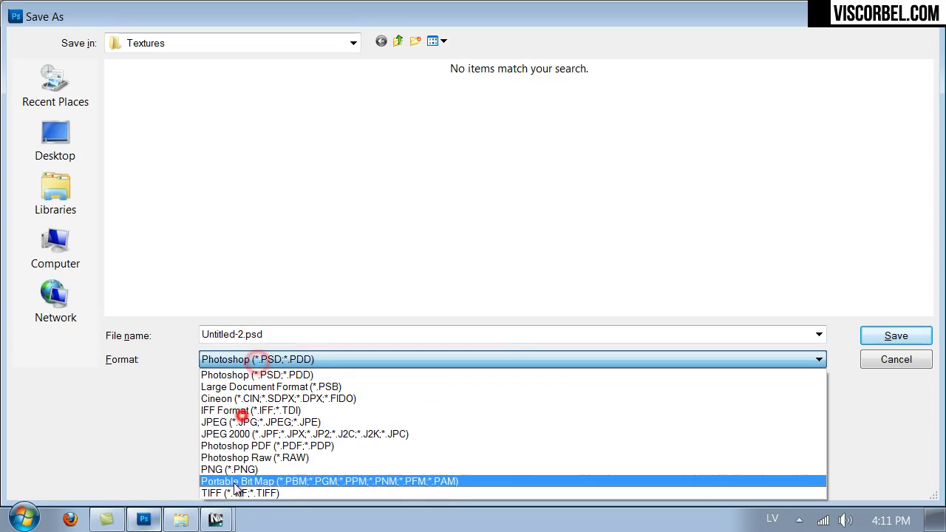
click(242, 471)
double_click(264, 335)
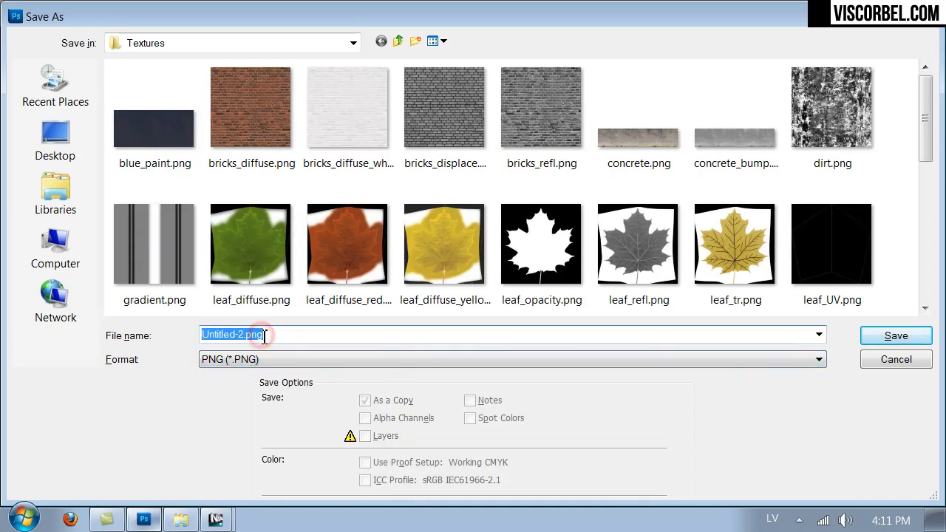
text(Mesh)
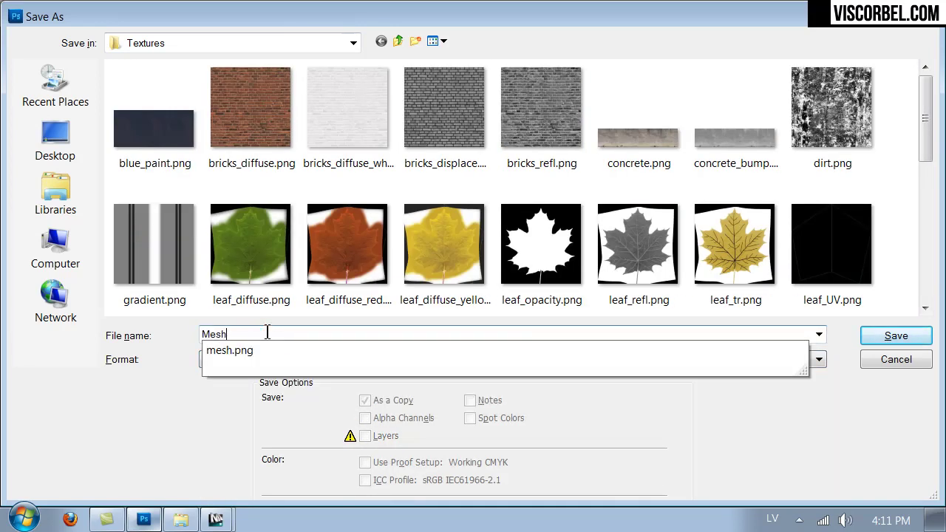
text(_bum)
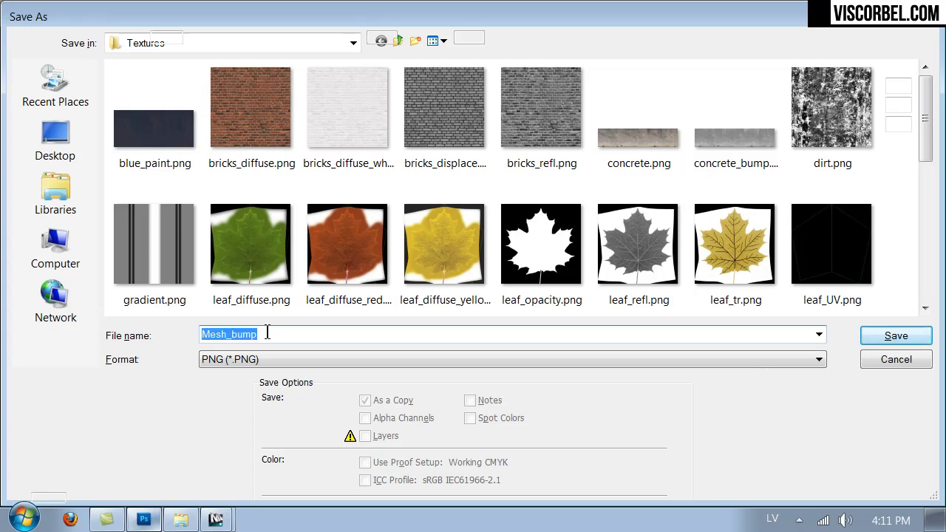
text(p)
key(Return)
key(Return)
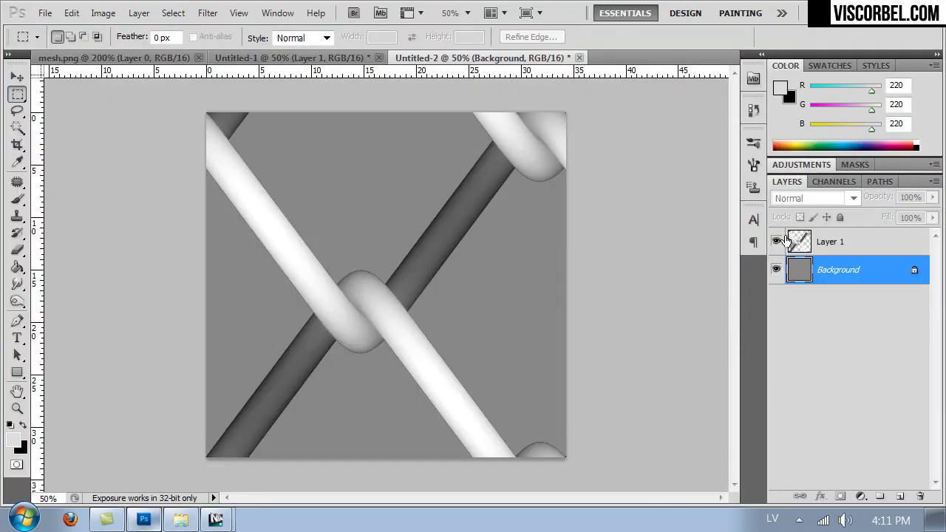
click(800, 248)
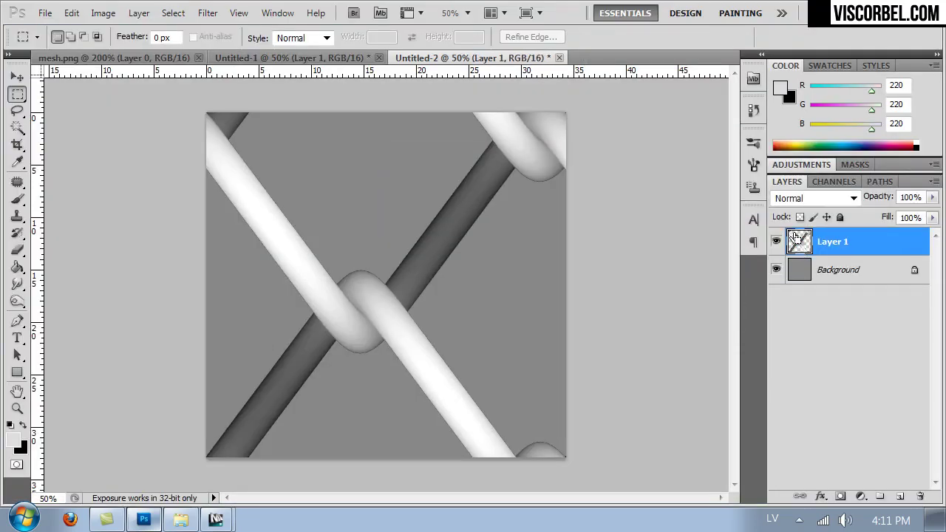
Turn the Background layer pure black with Hue/Saturation Lightness -100.
click(803, 272)
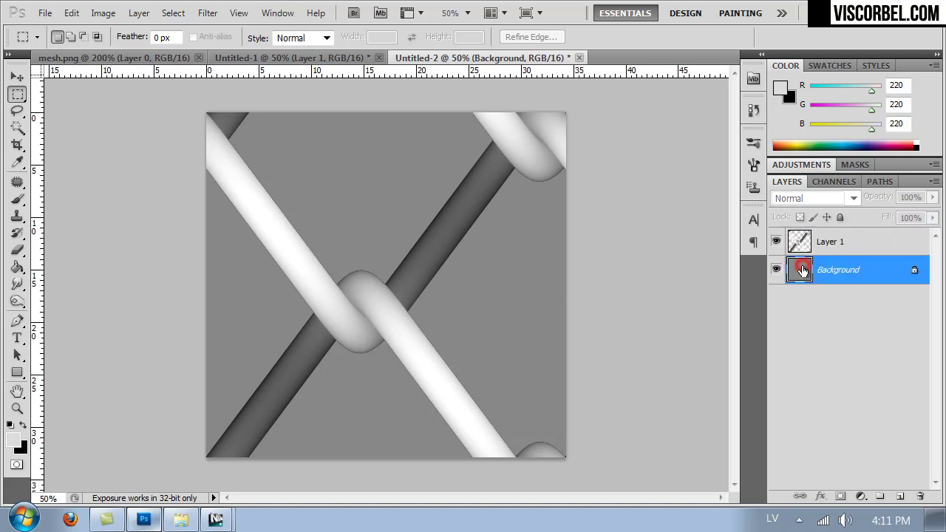
key(ctrl+u)
drag(671, 295, 623, 294)
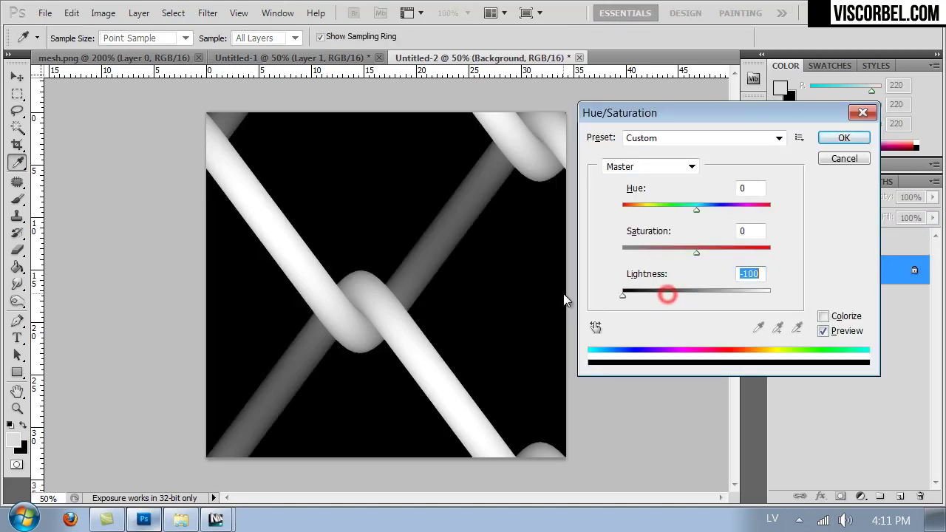
click(844, 138)
key(m)
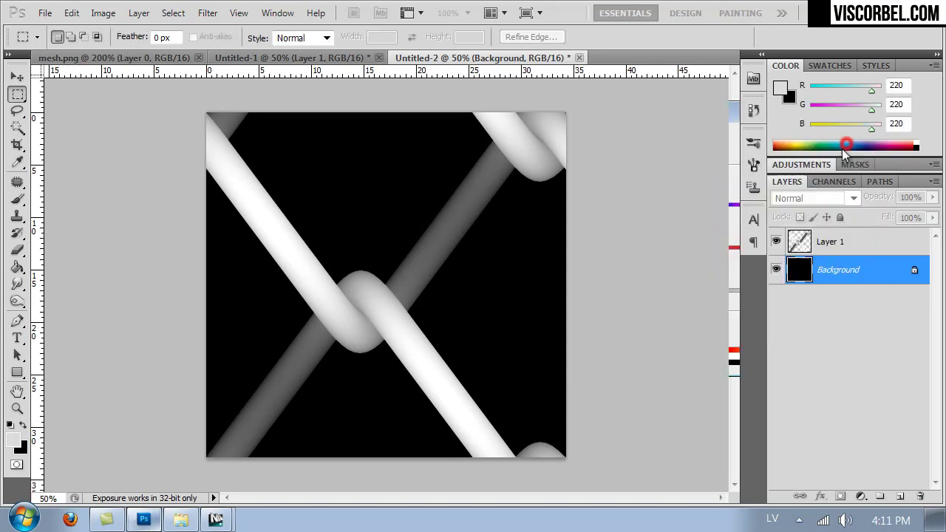
Turn the wire Layer 1 pure white with Hue/Saturation Lightness +100.
click(794, 243)
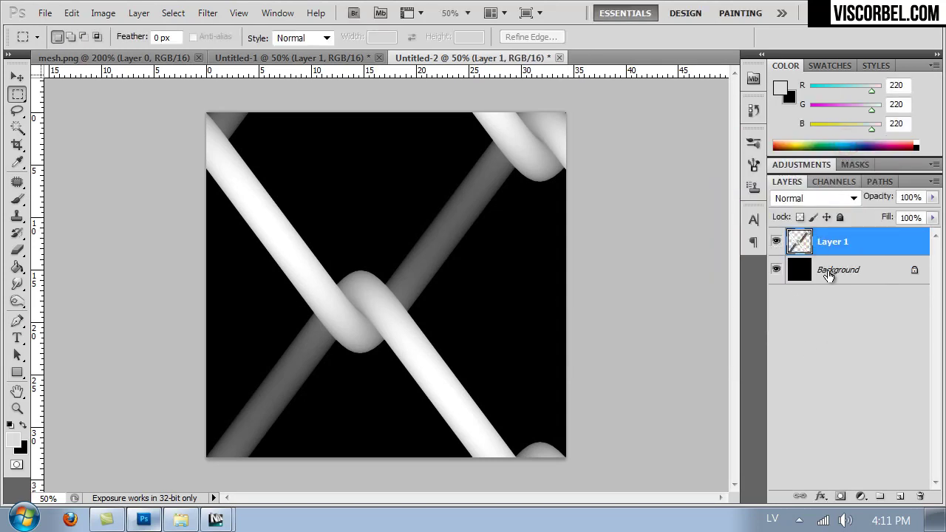
key(ctrl+u)
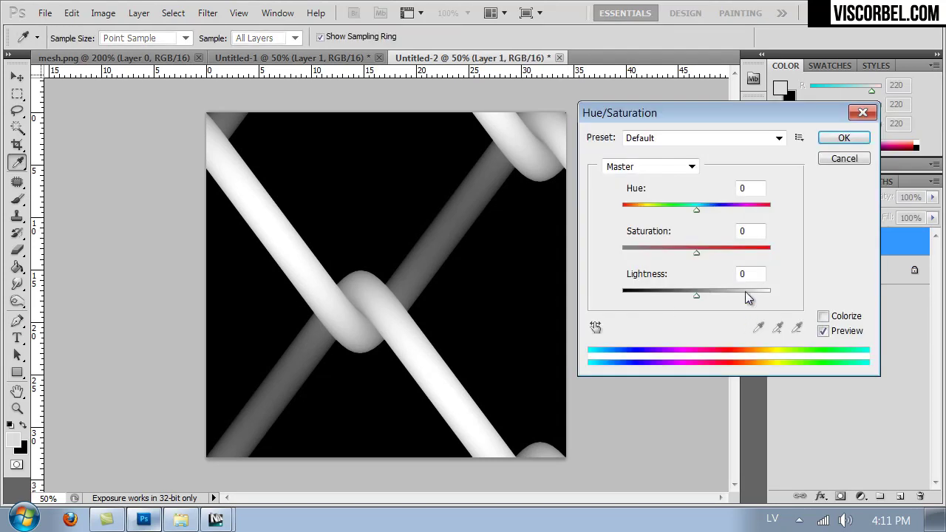
drag(743, 294, 771, 296)
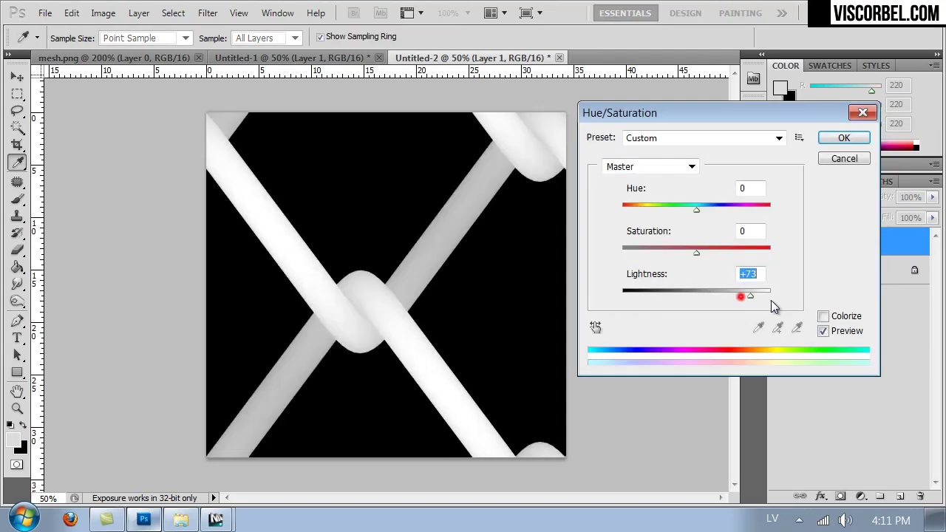
click(844, 144)
Save the white-on-black mask as mesh_op in PNG format with default PNG options.
key(ctrl+shift+s)
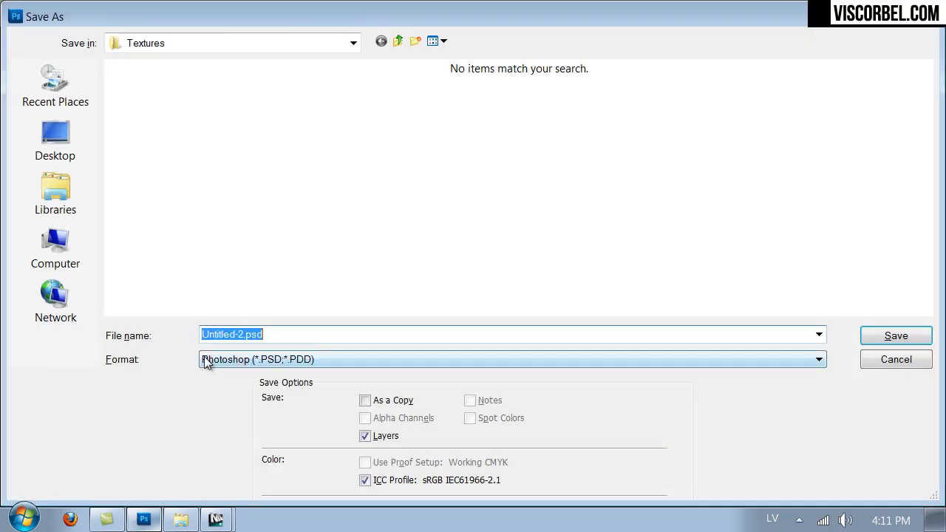
text(mesh_op)
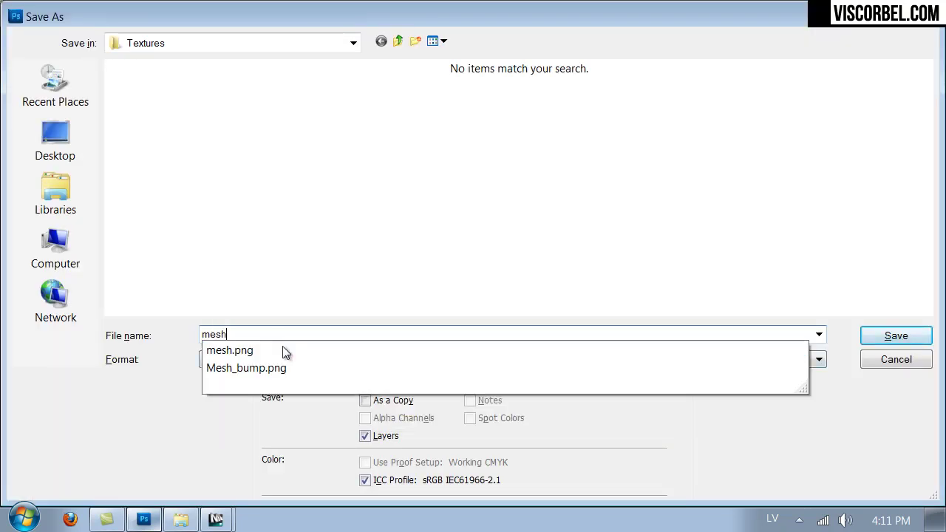
click(327, 359)
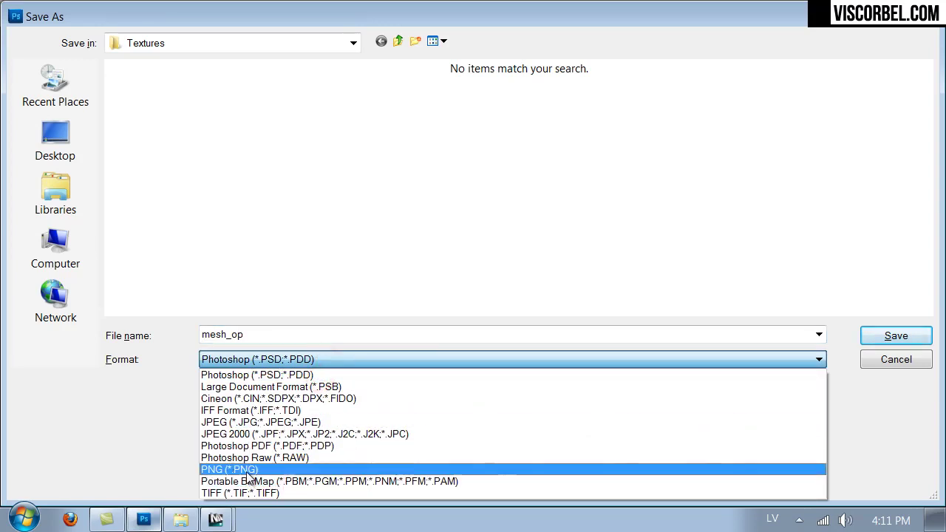
click(248, 471)
click(879, 333)
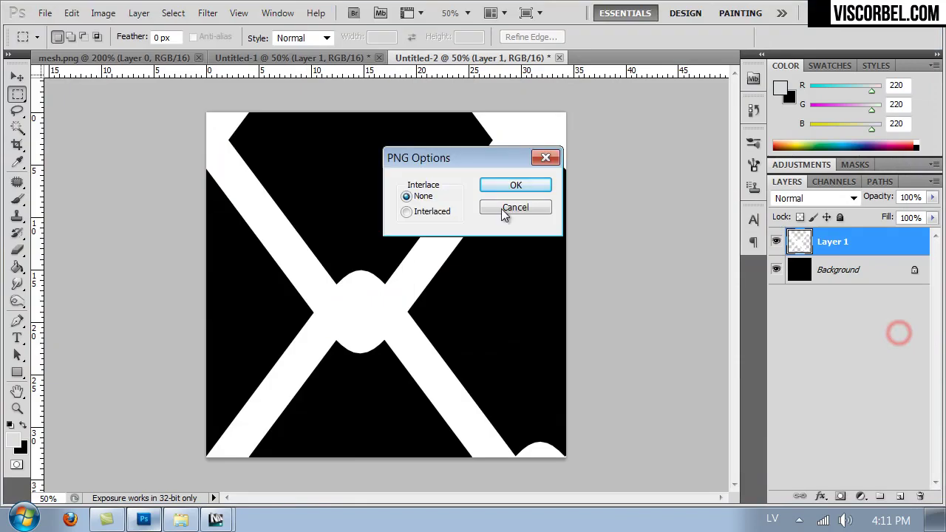
click(503, 188)
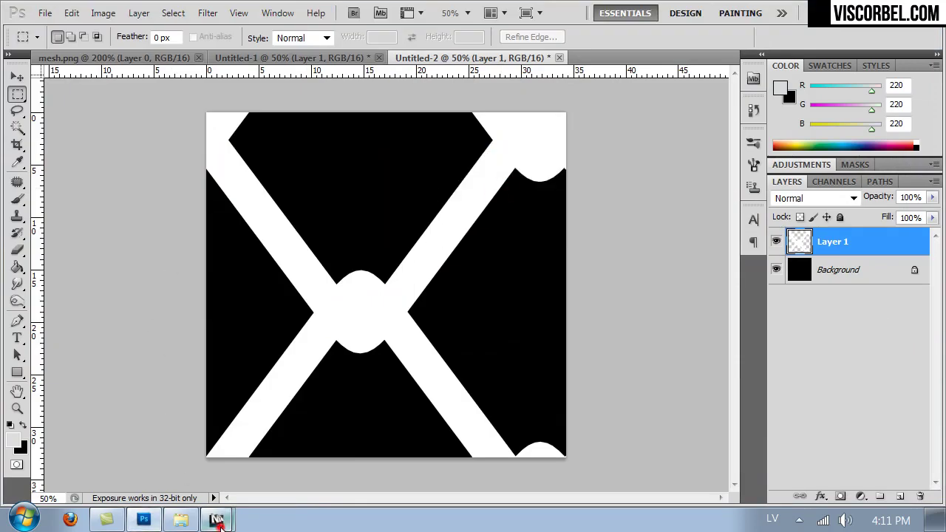
Close the V-Ray frame buffer, Render Setup and V-Ray messages windows.
mouse_move(216, 520)
click(203, 480)
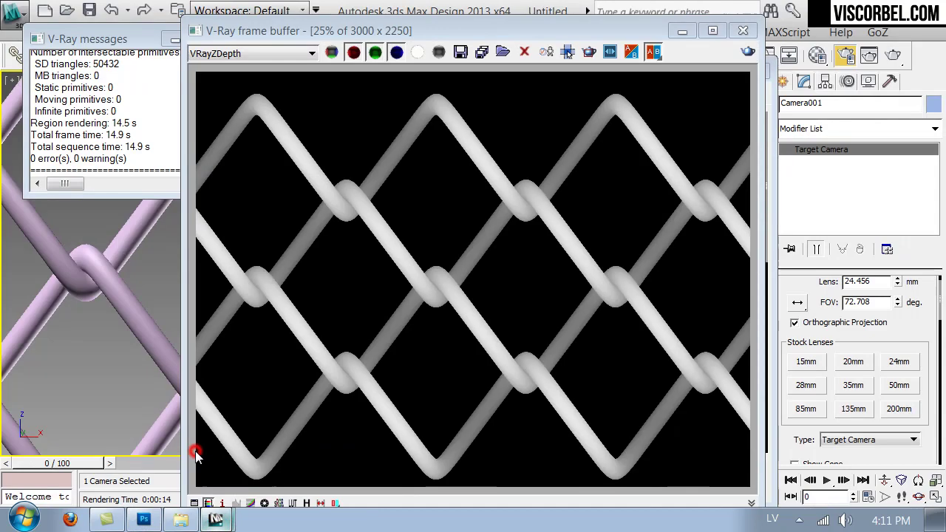
click(743, 30)
click(747, 66)
click(236, 38)
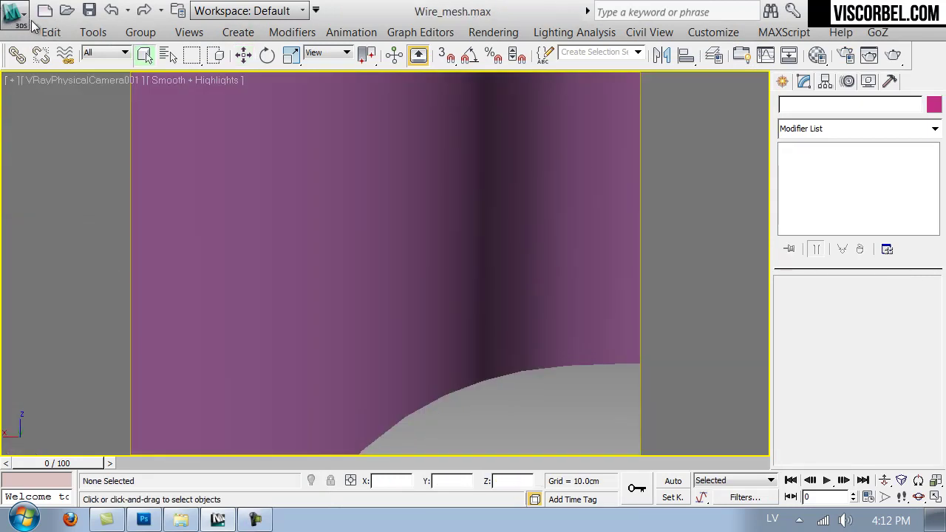
Walk the camera around the curved wall, then bring up the Material Editor.
key(Up)
key(s)
key(s)
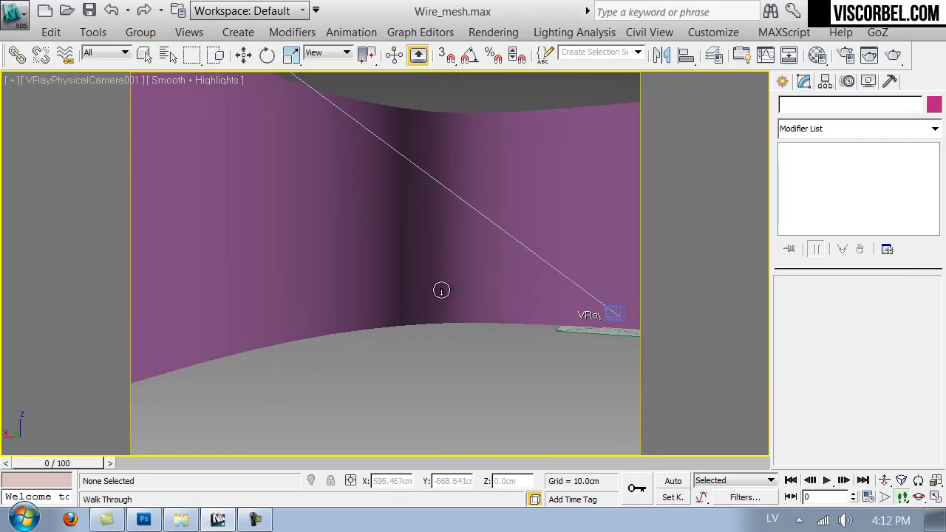
key(a)
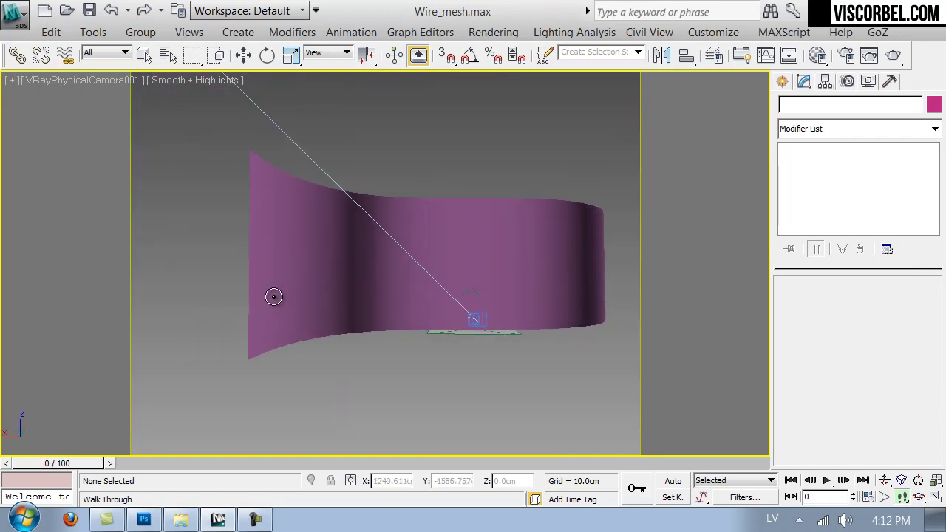
drag(429, 183, 359, 245)
key(Escape)
key(m)
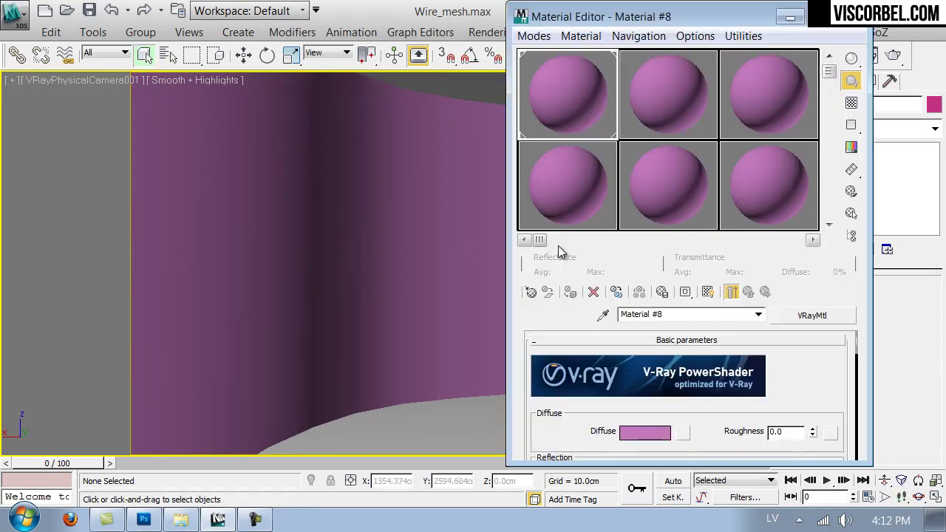
Put a new VRayMtl in the active sample slot and expand its Maps rollout.
click(531, 293)
double_click(414, 430)
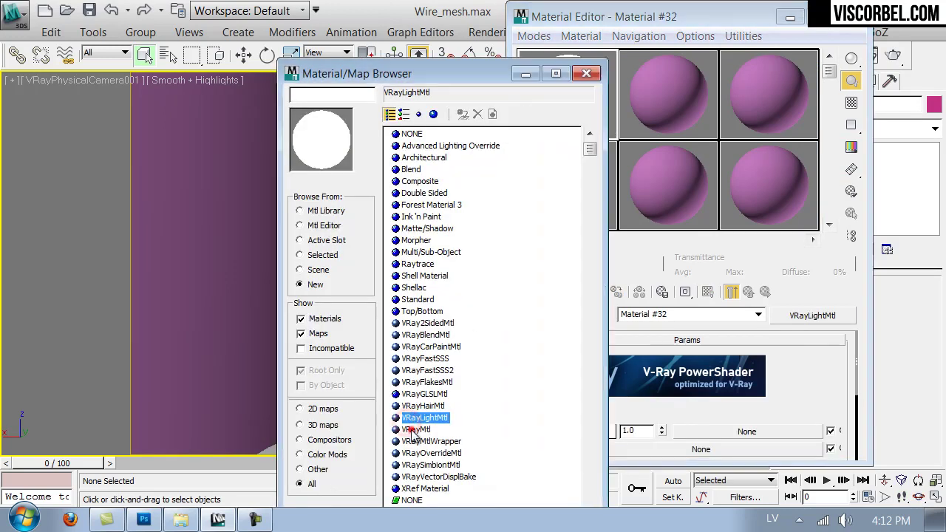
double_click(414, 429)
click(457, 68)
click(586, 73)
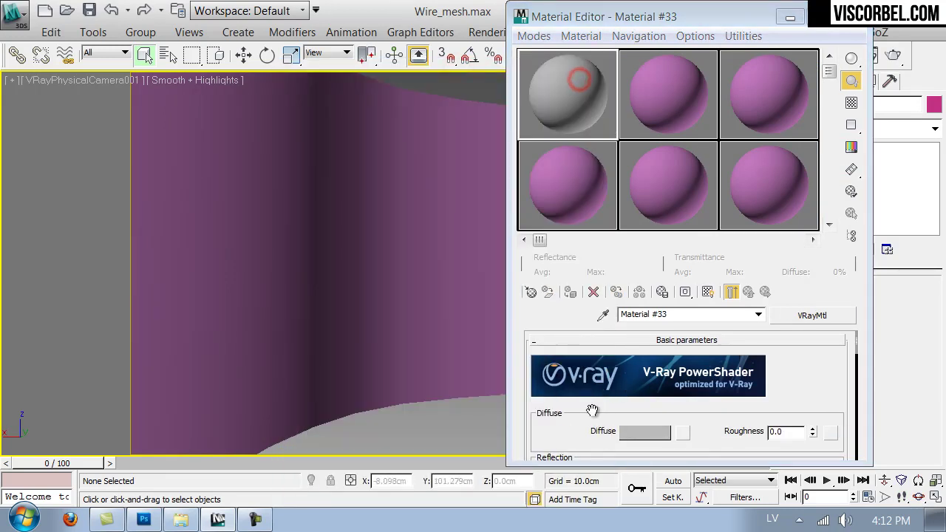
scroll(679, 383, down, 10)
click(671, 409)
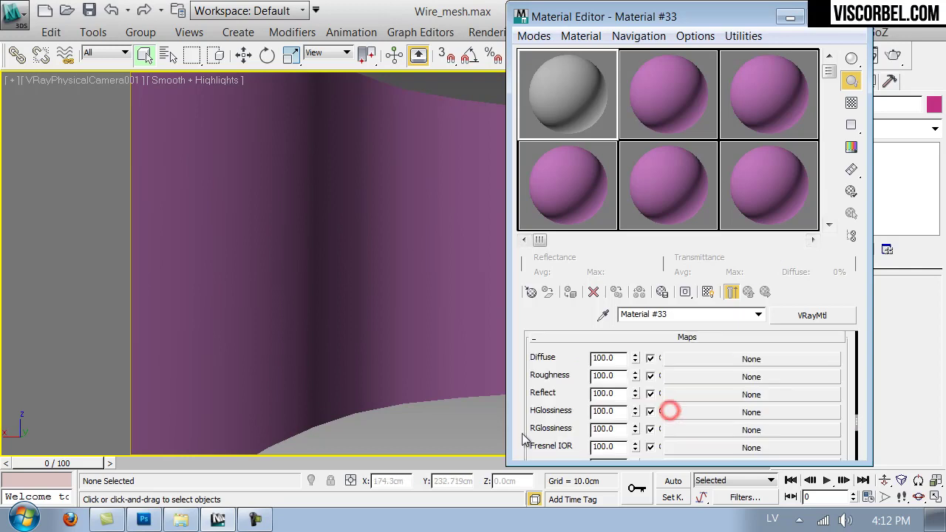
Load mesh_op.png from the Textures folder as the Opacity bitmap, shown in the viewport.
drag(526, 429, 621, 351)
click(682, 380)
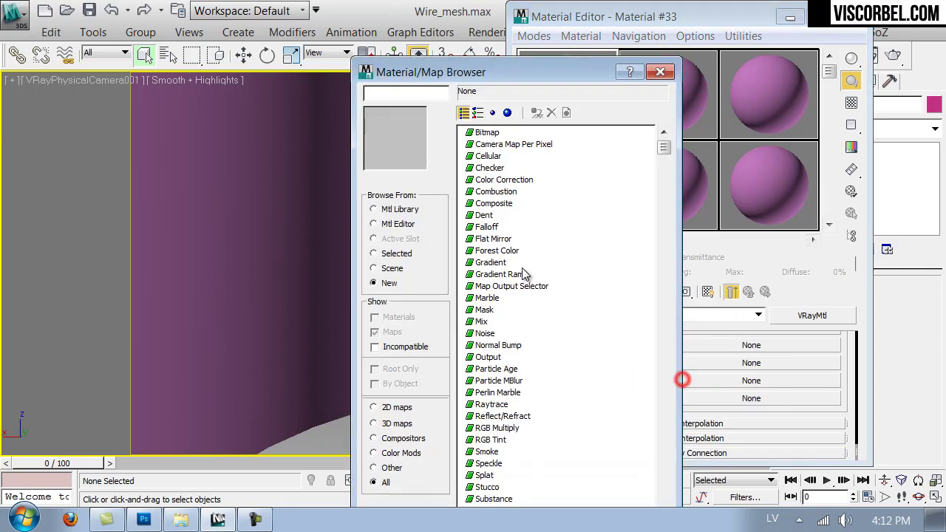
double_click(479, 134)
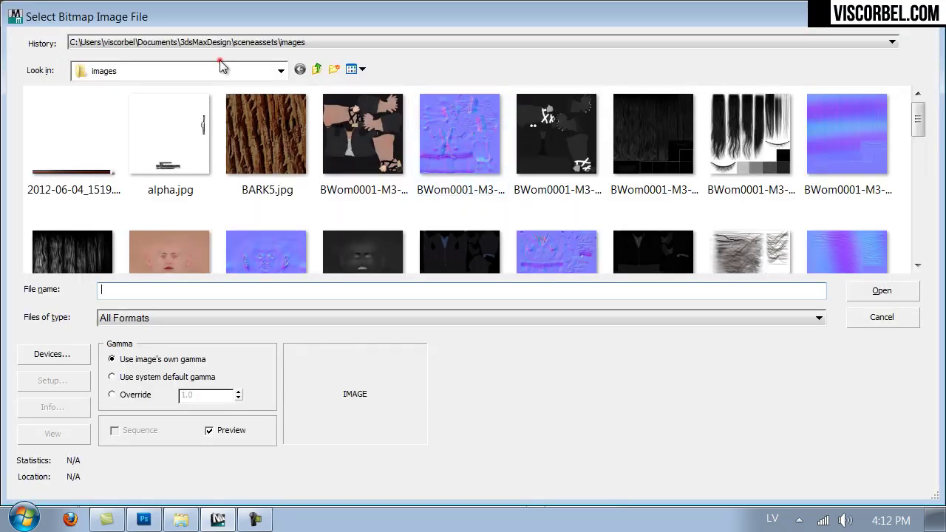
click(138, 66)
click(118, 237)
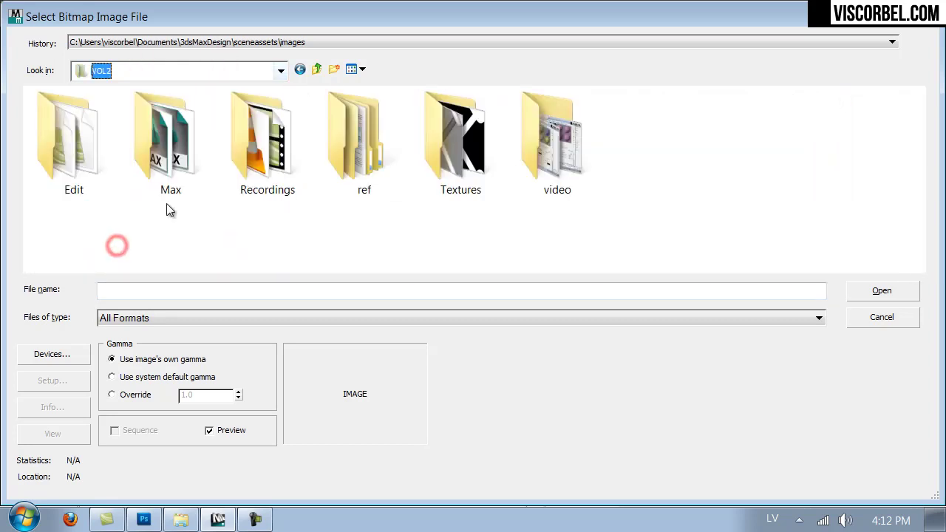
double_click(494, 153)
click(494, 153)
scroll(655, 167, down, 5)
double_click(655, 164)
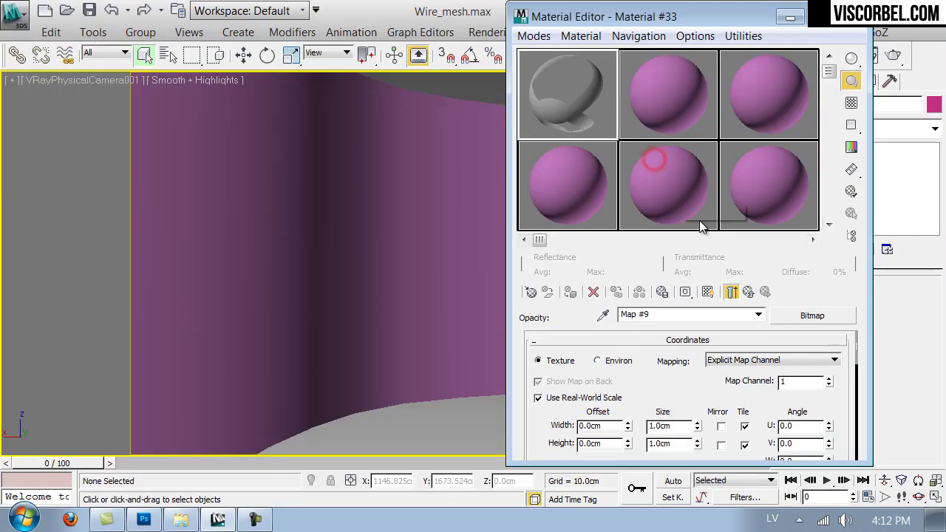
click(710, 292)
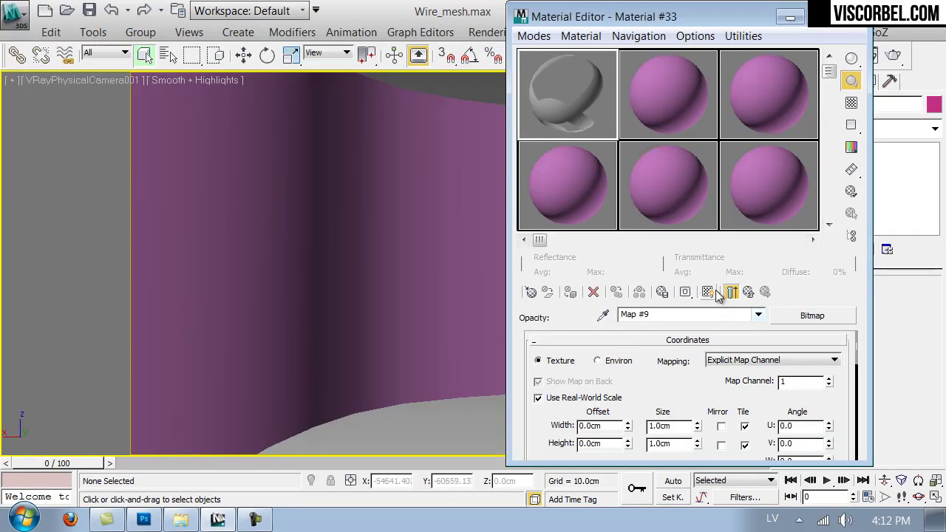
Show the opacity map on the wall, disable real-world scale, and tile it U 100, V 40.
click(553, 95)
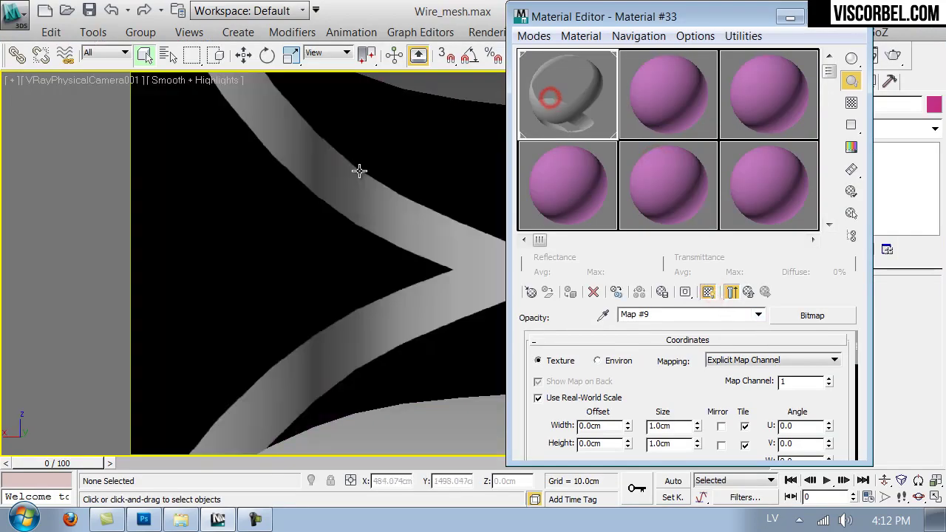
click(584, 398)
double_click(665, 426)
text(100)
key(Return)
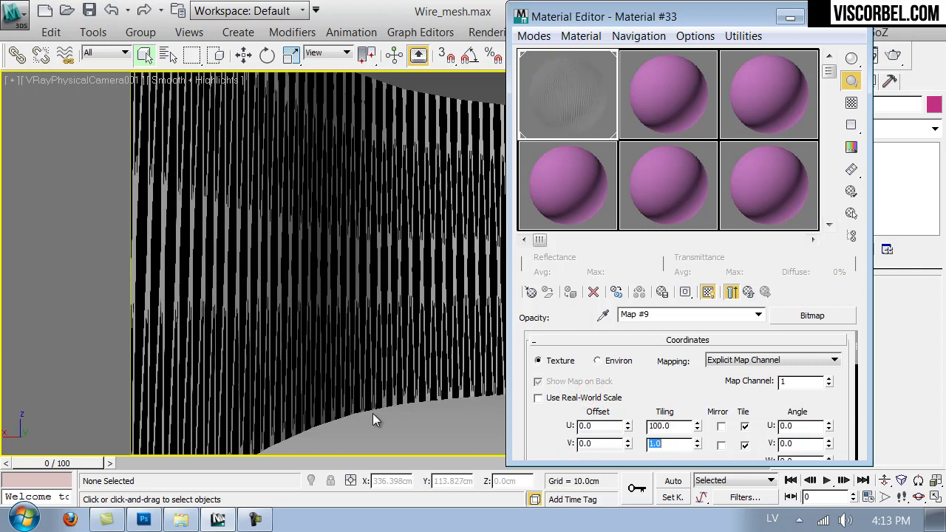
text(0)
text(50)
key(Return)
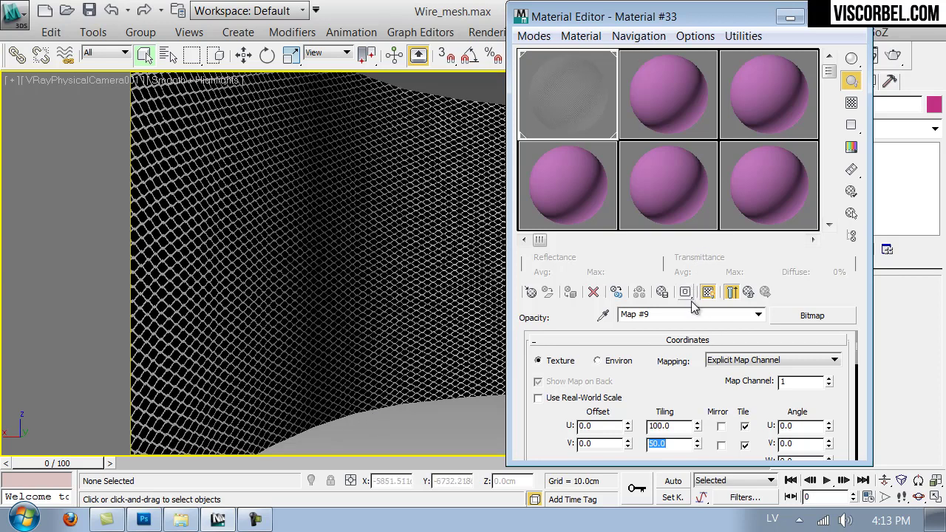
text(40)
key(Return)
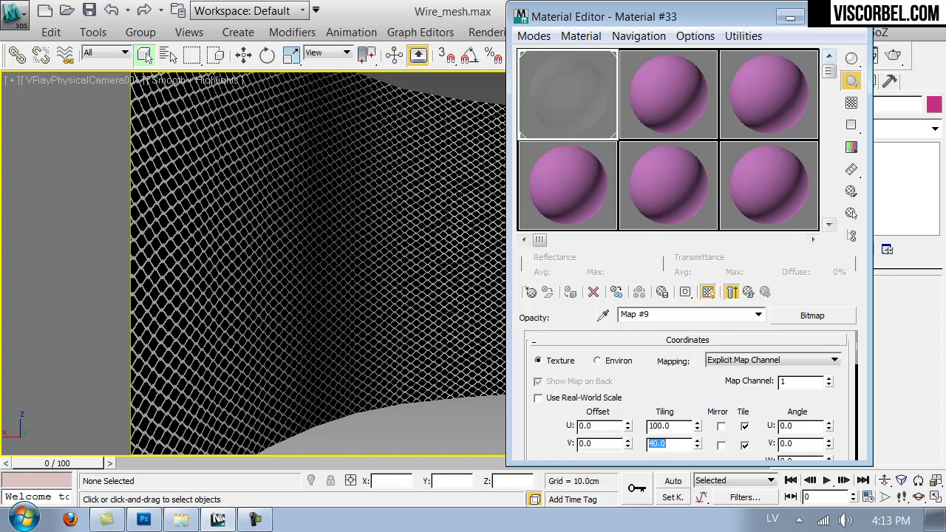
Copy the opacity map from the VRay material into its Bump slot.
click(749, 293)
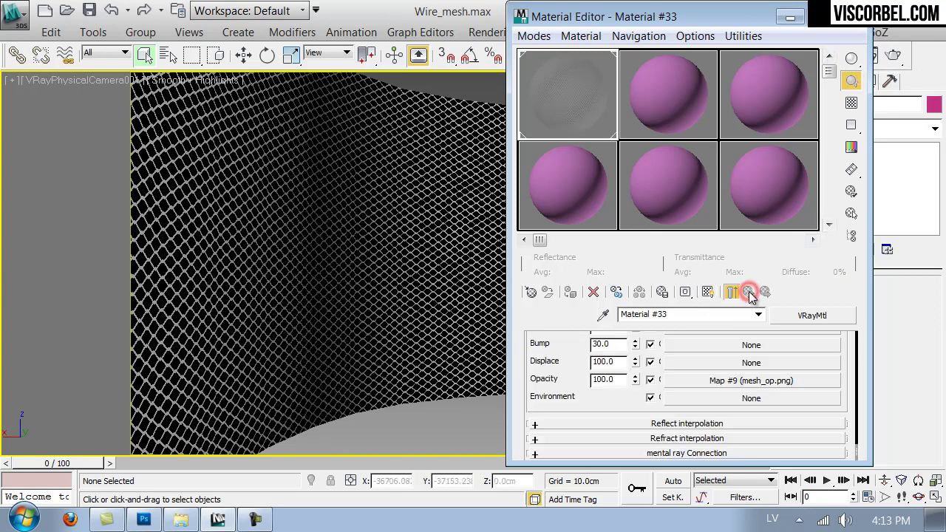
right_click(683, 380)
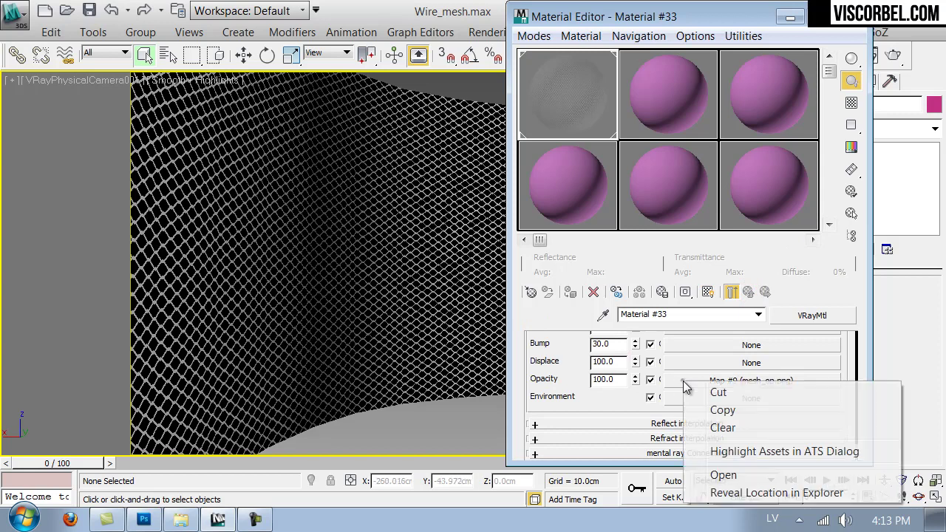
click(714, 406)
scroll(562, 360, up, 3)
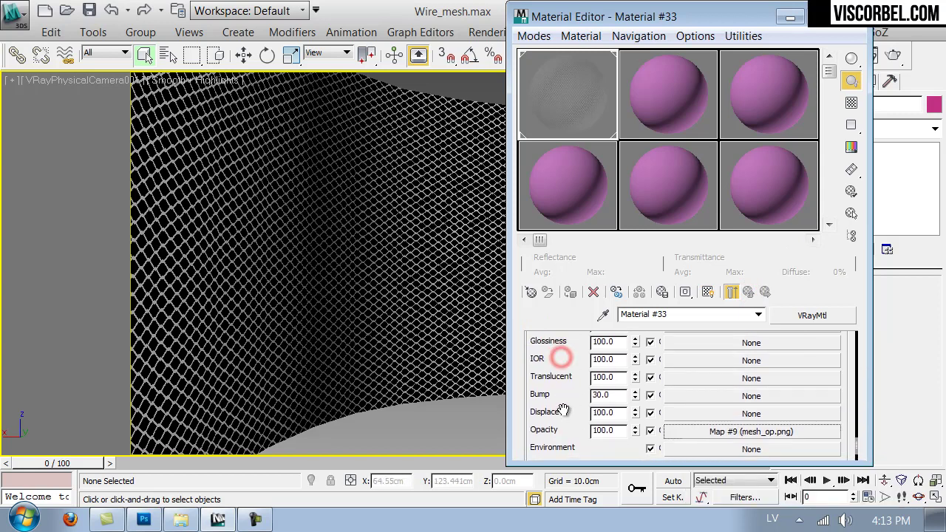
right_click(702, 406)
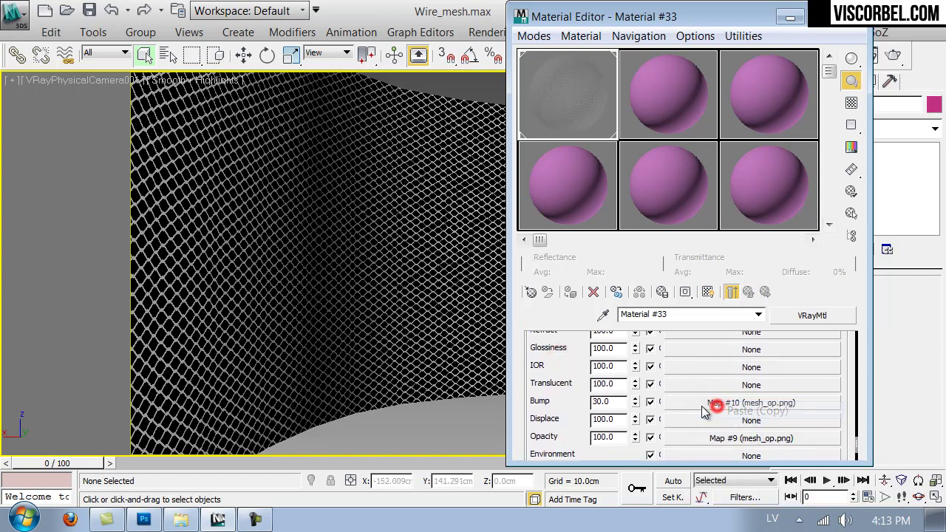
click(751, 403)
scroll(665, 391, down, 6)
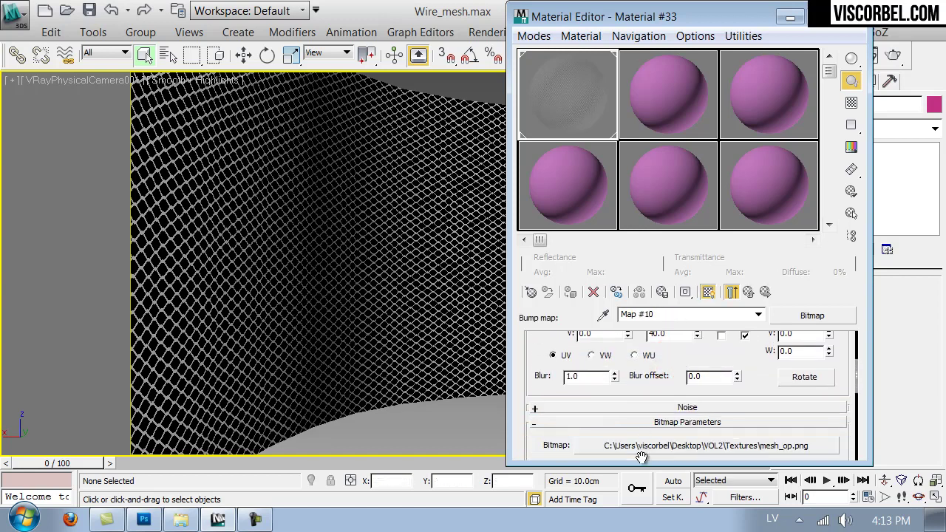
scroll(642, 458, down, 2)
Replace the bump map's image with Mesh_bump.png and check the enlarged material preview.
click(682, 398)
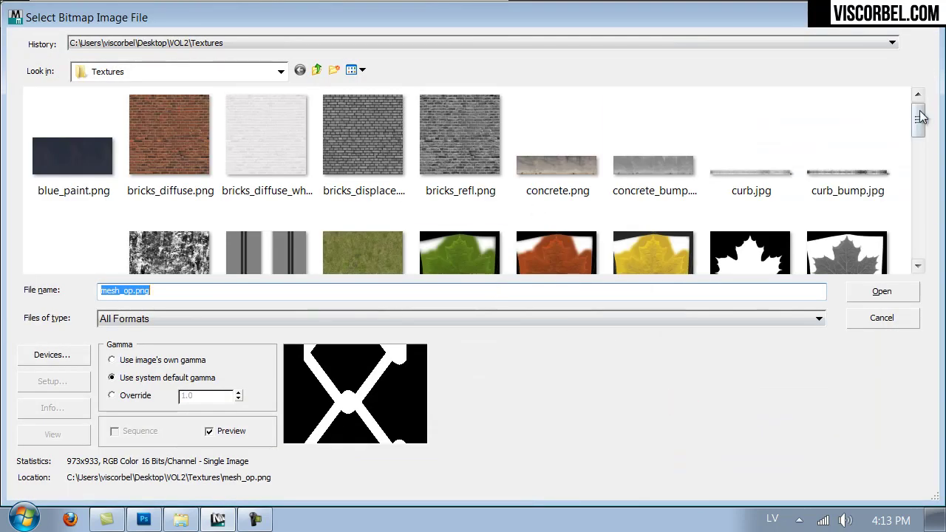
drag(920, 119, 918, 173)
click(571, 143)
double_click(571, 143)
double_click(578, 101)
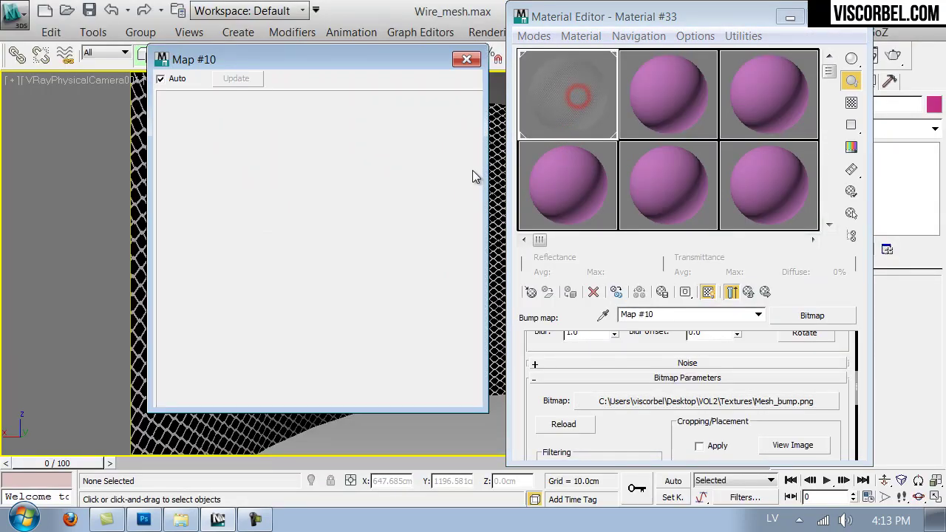
click(748, 294)
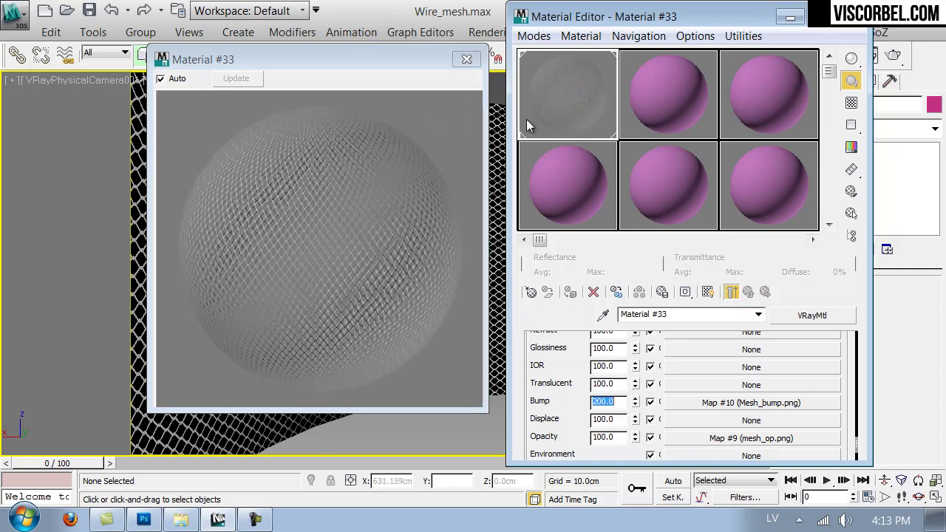
click(467, 59)
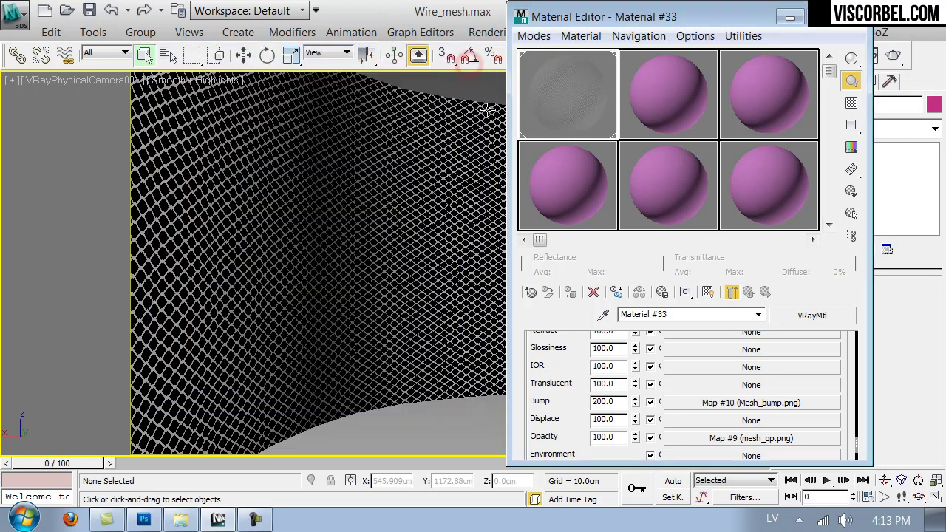
Set Blur to 0.01 on both the bump and opacity maps, then close the editor.
click(681, 405)
drag(545, 422, 545, 343)
double_click(605, 396)
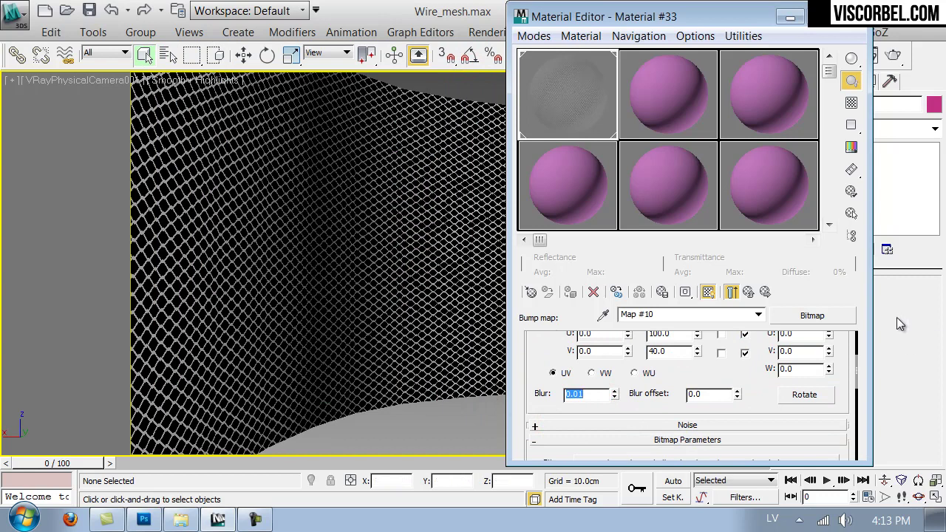
click(748, 292)
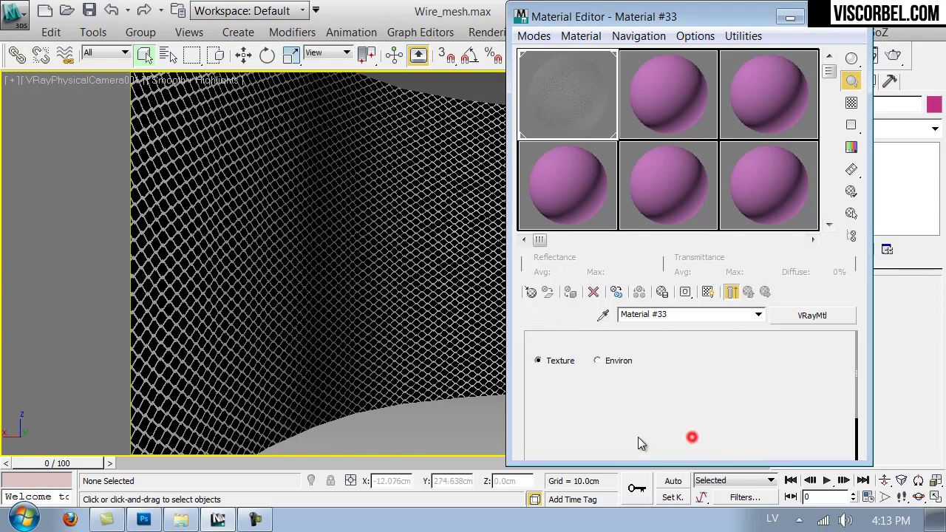
click(689, 436)
drag(565, 441, 588, 399)
double_click(591, 411)
text(0.01)
key(Return)
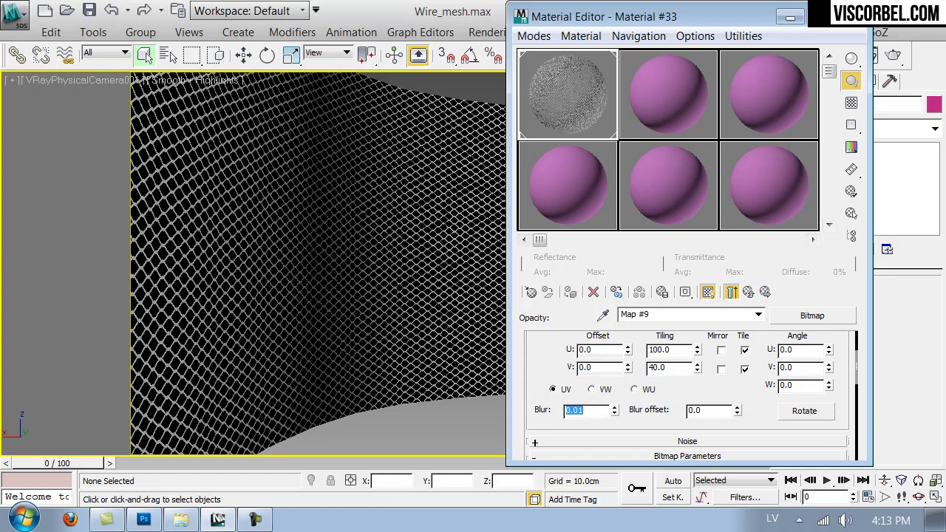
click(860, 18)
Run a production test render of the fence and cancel it partway through.
click(894, 56)
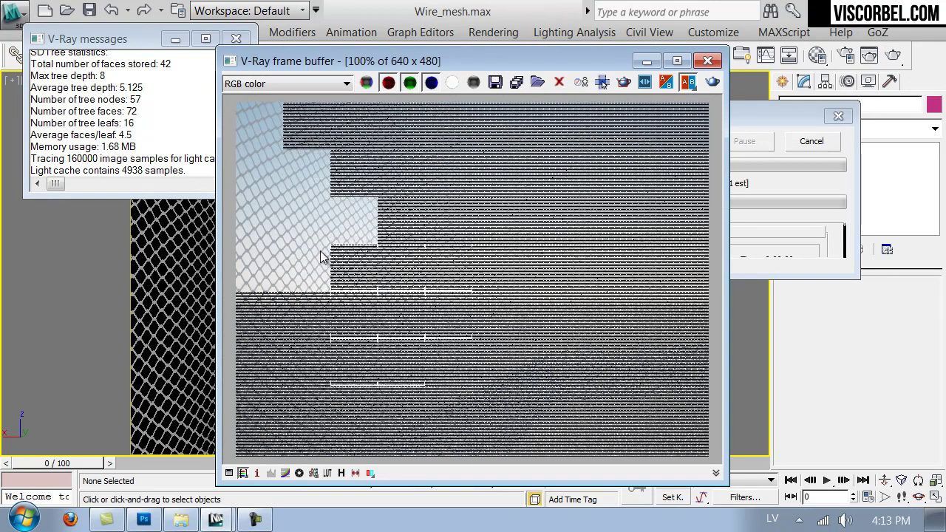
scroll(321, 256, up, 1)
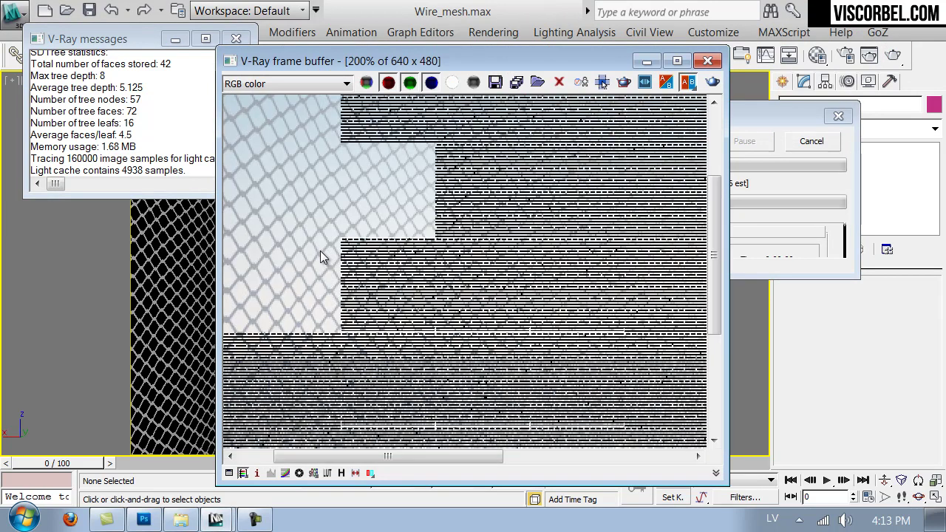
scroll(320, 256, down, 1)
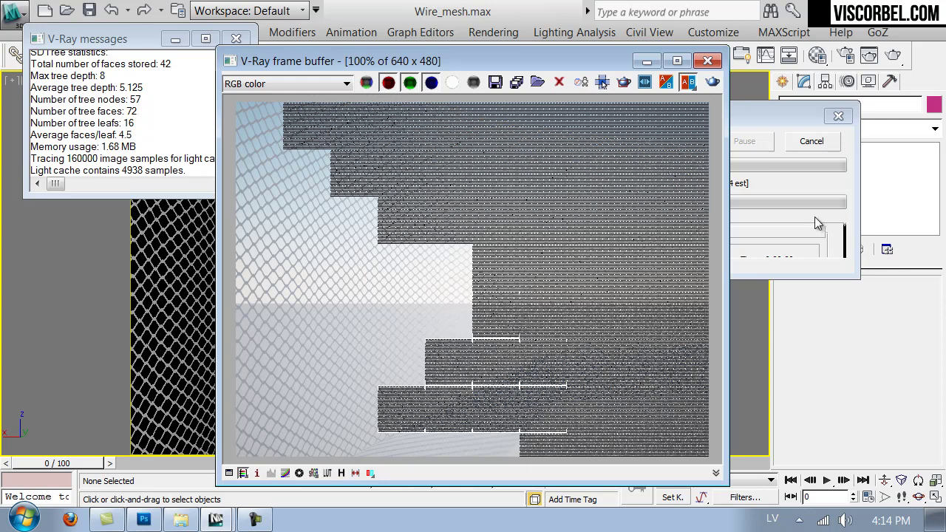
click(813, 139)
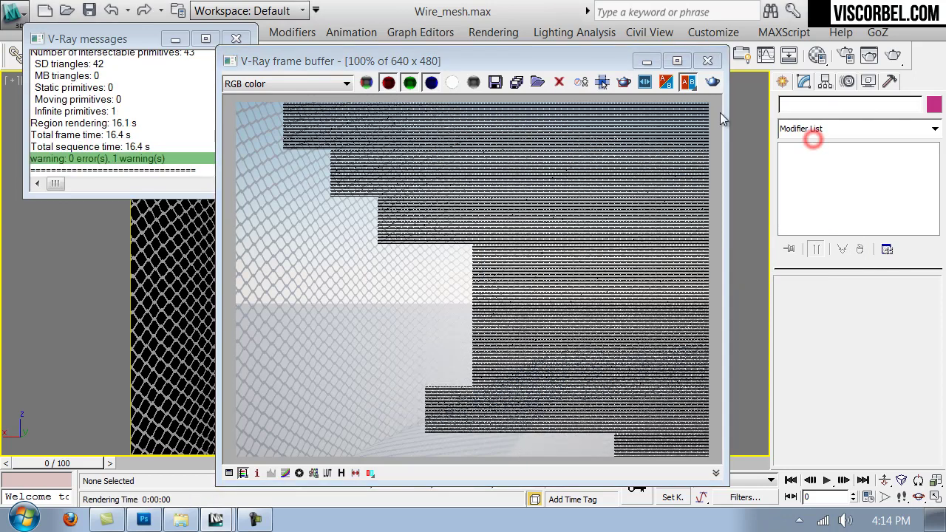
Walk the camera in close along the fence and render that close-up view.
click(707, 61)
key(Up)
scroll(327, 308, up, 5)
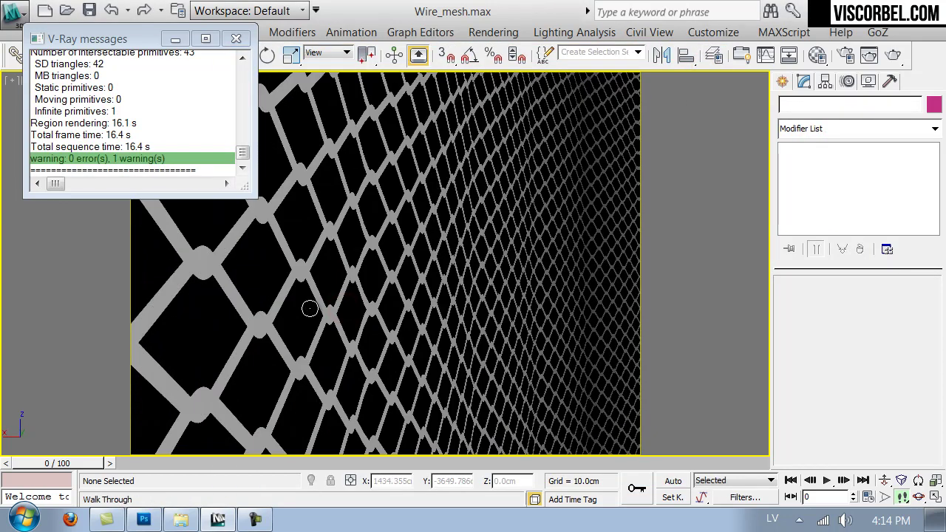
drag(309, 308, 289, 308)
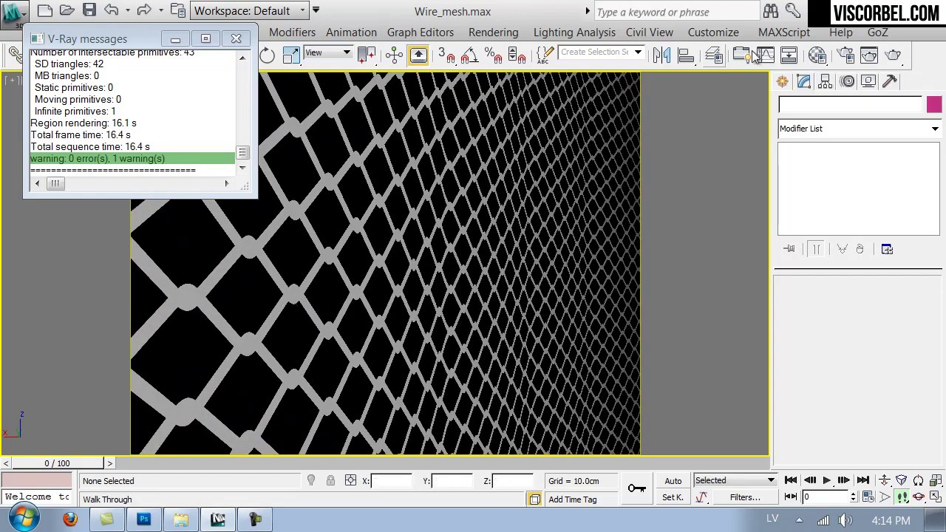
click(892, 57)
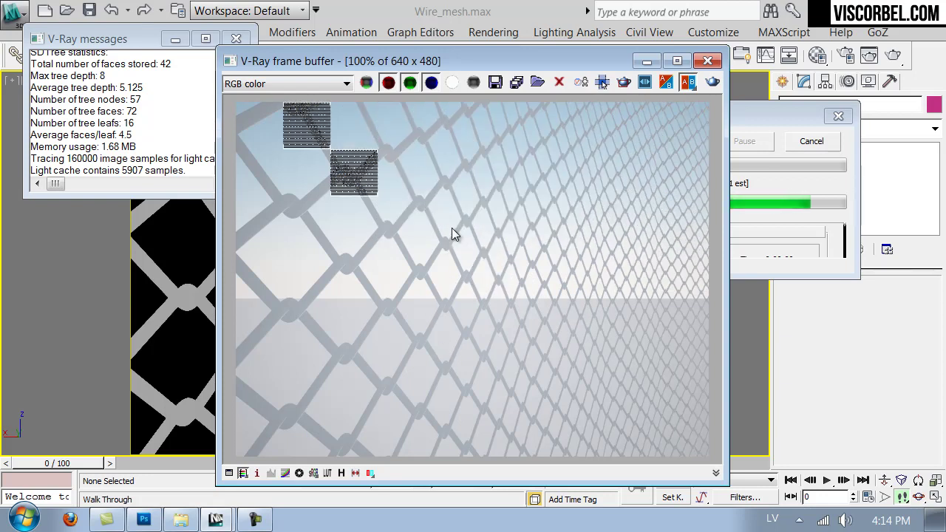
click(708, 62)
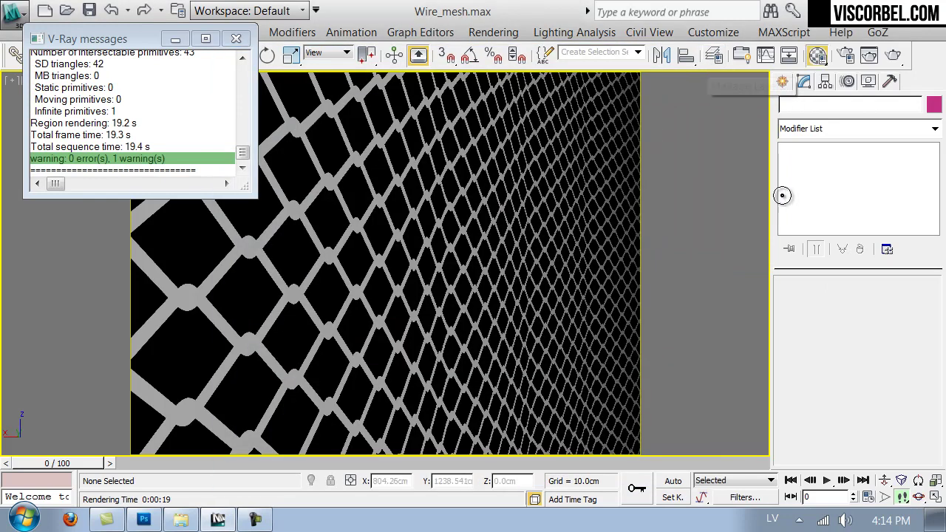
Change the fence material's diffuse colour to dark grey 16.
key(m)
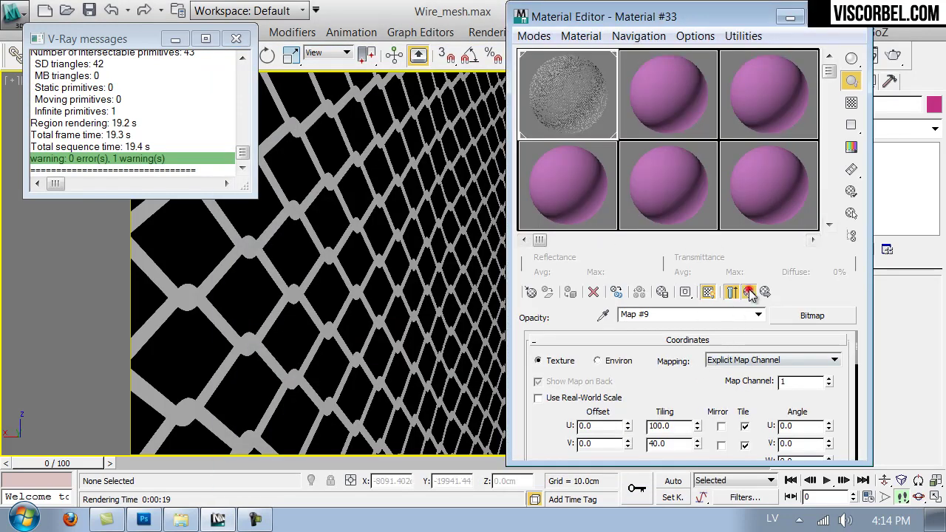
click(748, 292)
scroll(582, 412, up, 10)
scroll(582, 412, up, 10)
click(640, 438)
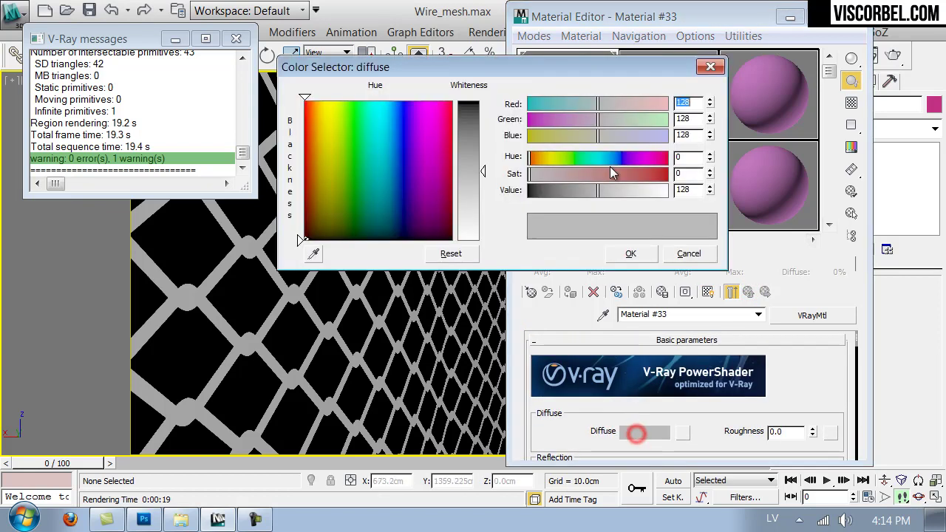
drag(564, 190, 539, 191)
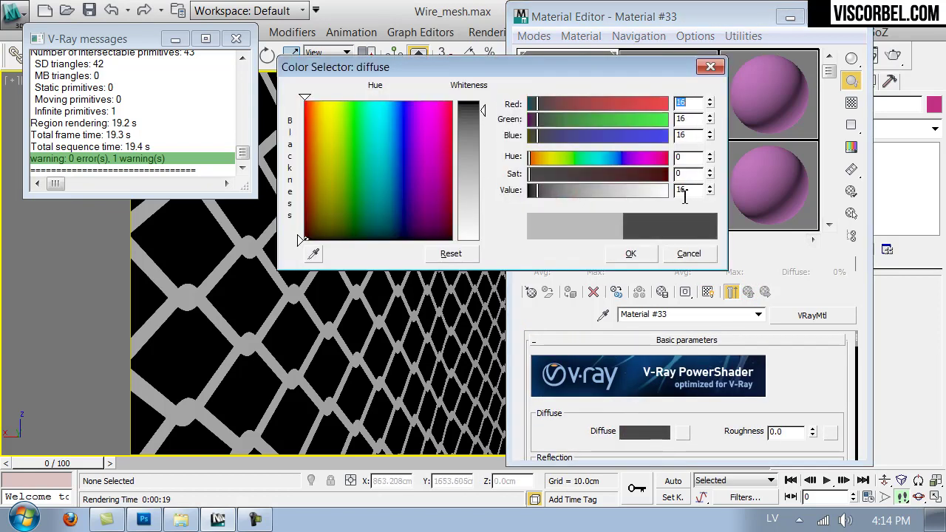
click(631, 254)
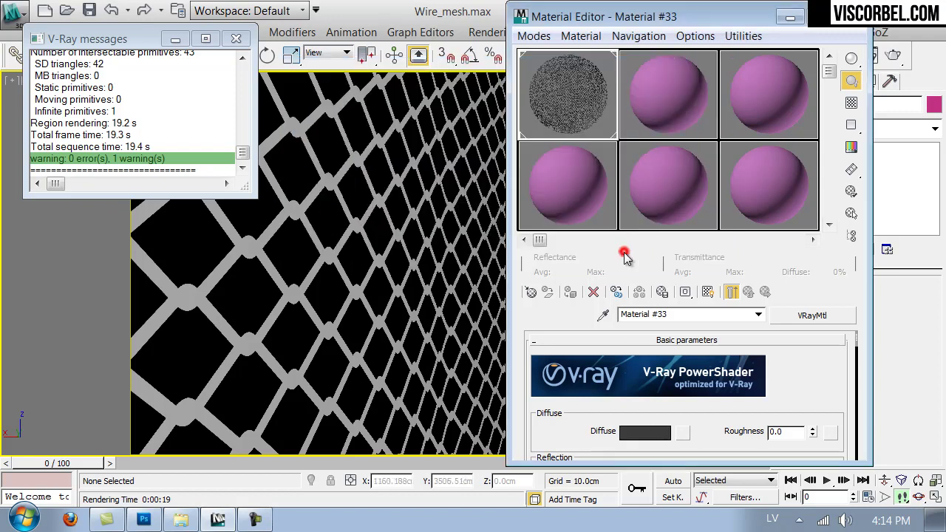
Set the reflection colour to light grey 220 with 0.86 glossiness.
click(719, 424)
scroll(657, 428, down, 2)
click(658, 427)
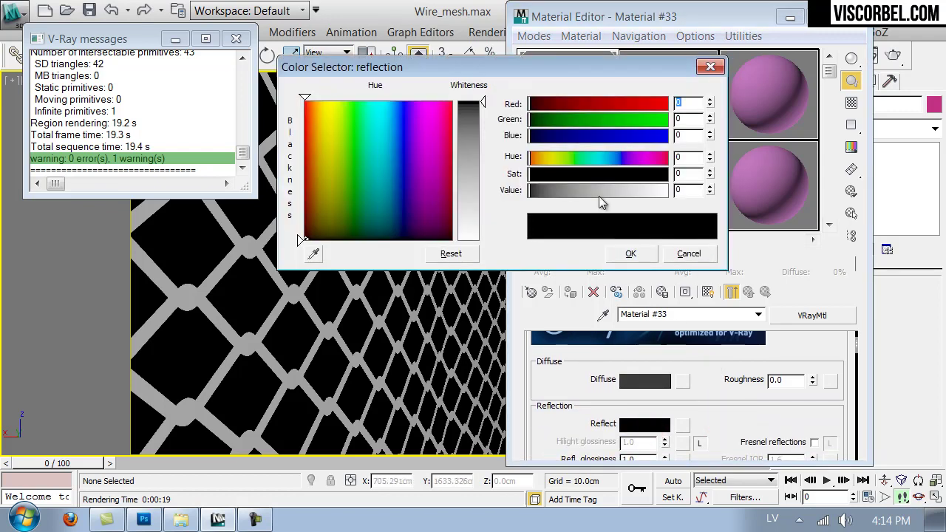
drag(599, 191, 649, 191)
click(643, 252)
Enable Fresnel reflections at IOR 80 and check the enlarged material preview.
drag(721, 428, 717, 379)
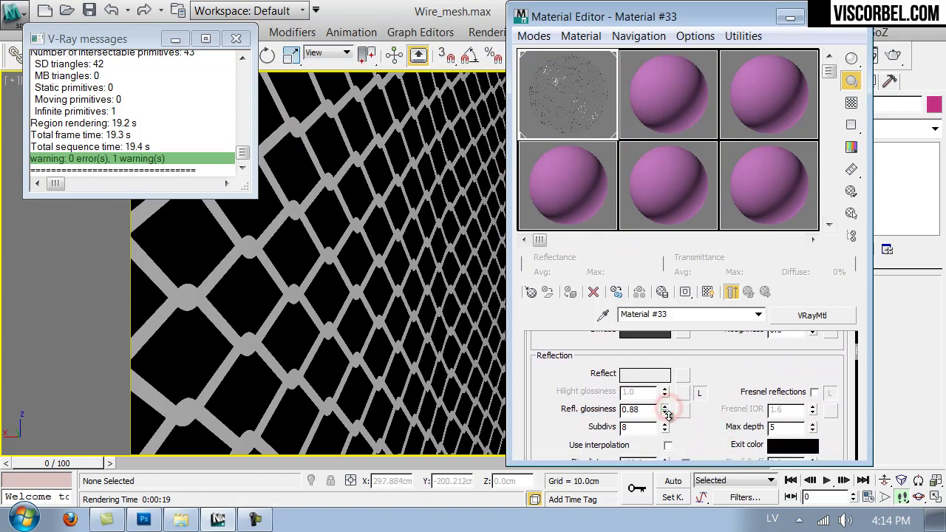
click(814, 392)
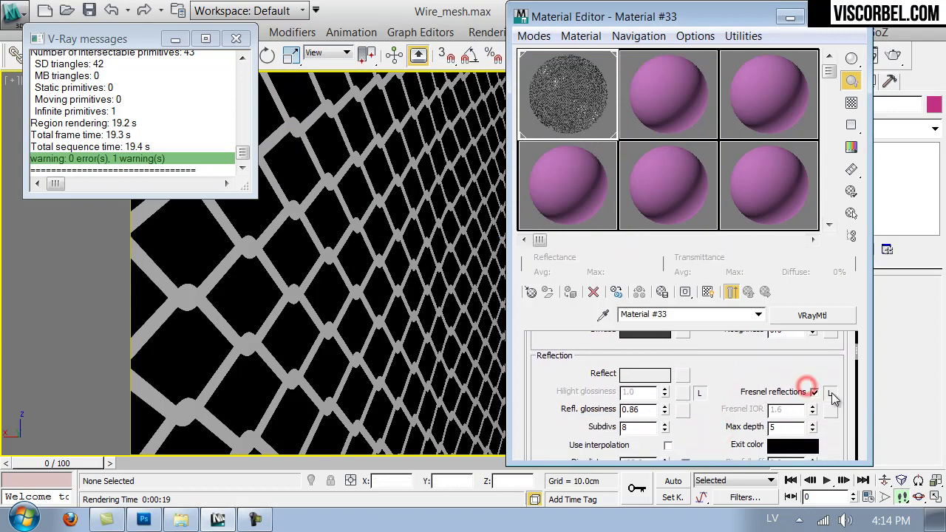
double_click(784, 408)
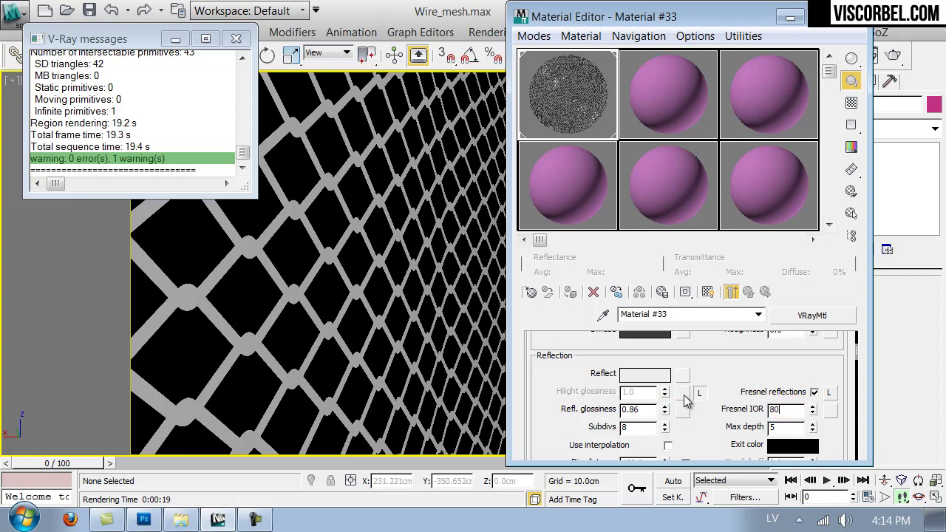
key(Return)
double_click(531, 108)
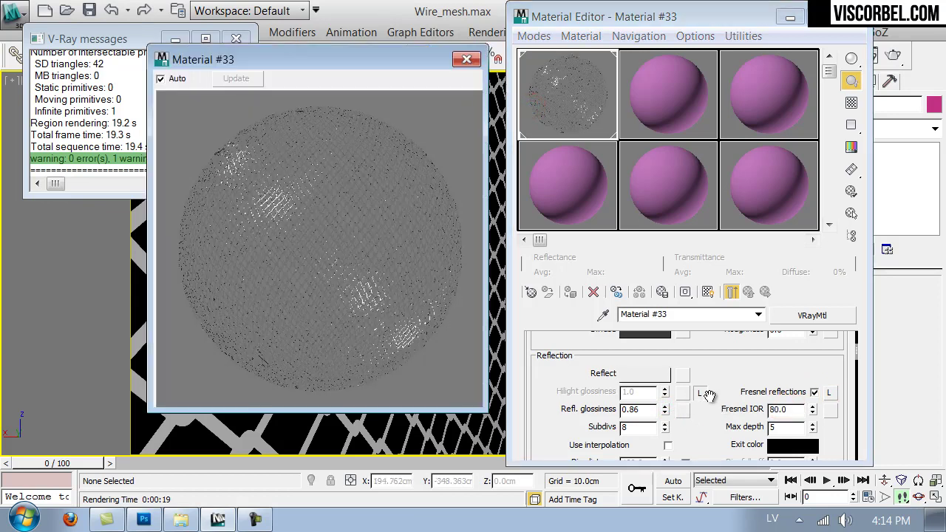
click(466, 59)
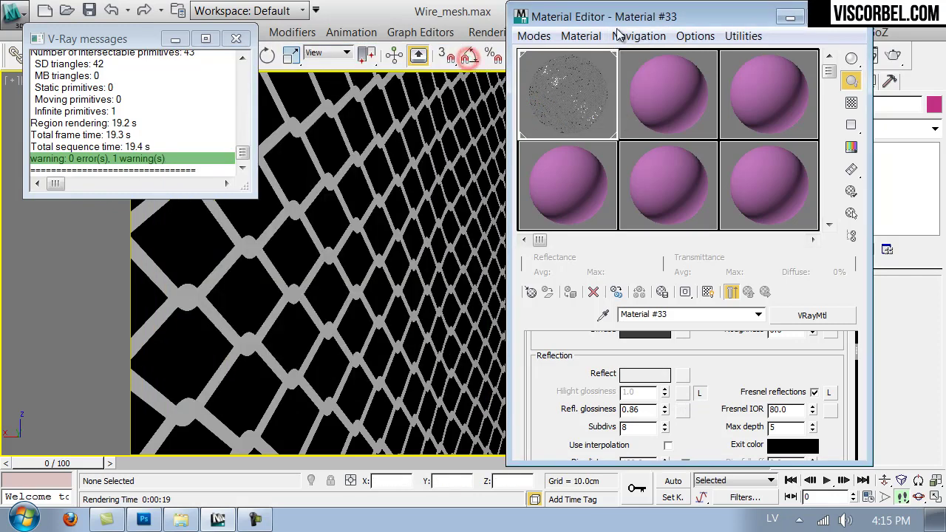
drag(618, 22, 633, 244)
Render the fence with the reflective material, inspect the frame buffer, then switch to Photoshop.
click(893, 57)
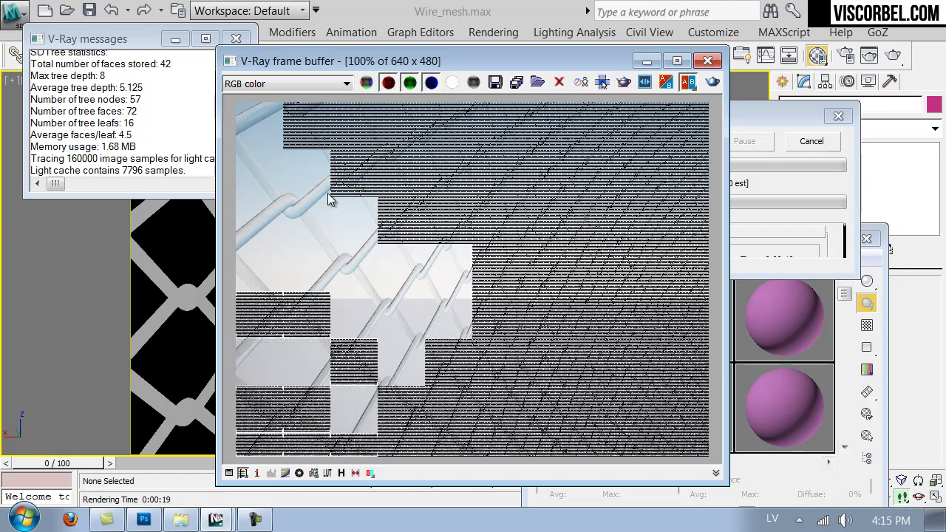
scroll(318, 170, up, 1)
middle_drag(329, 180, 311, 220)
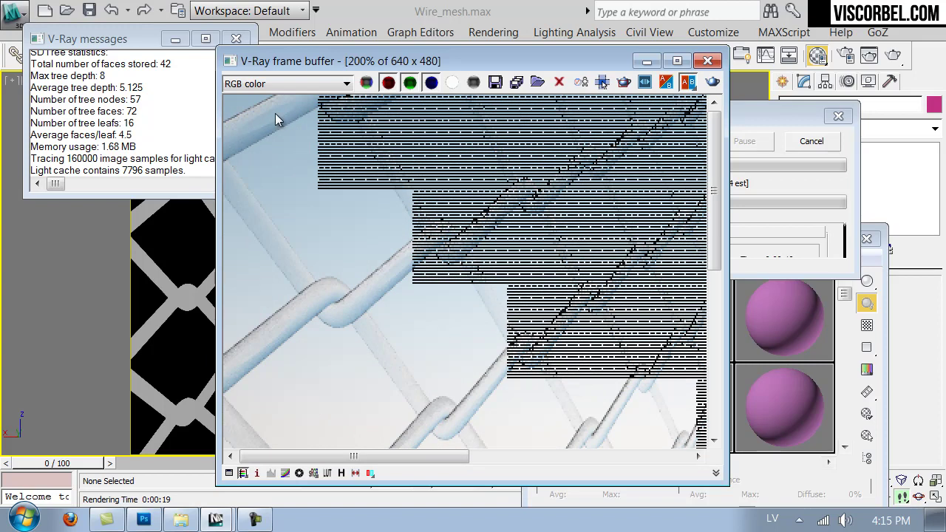
click(143, 519)
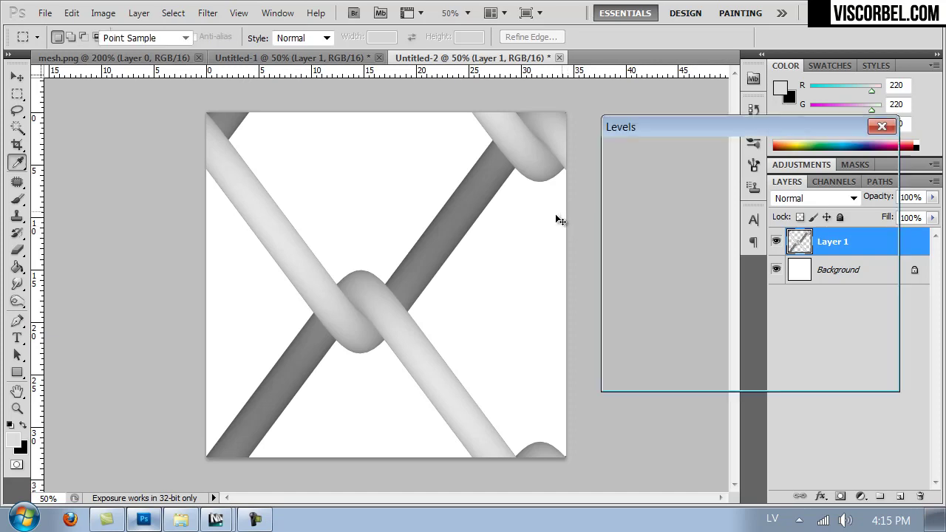
Brighten the wire texture with Levels, input white at 242, and inspect it zoomed in.
key(ctrl+l)
drag(810, 291, 804, 293)
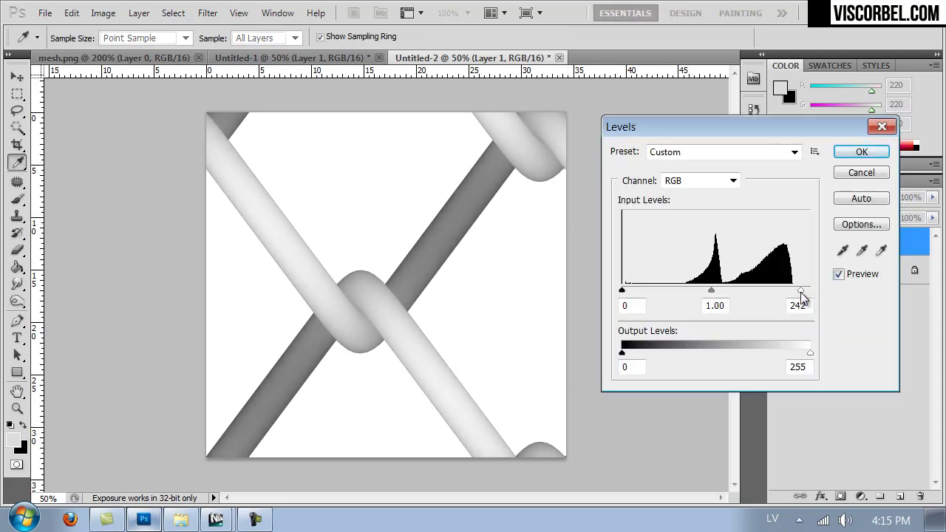
click(861, 152)
key(ctrl+plus)
key(ctrl+plus)
key(ctrl+plus)
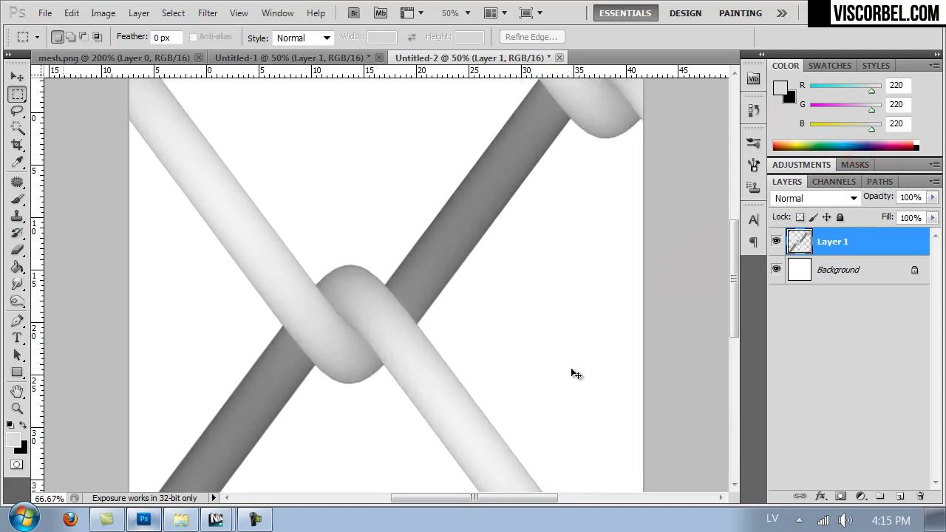
drag(567, 401, 484, 303)
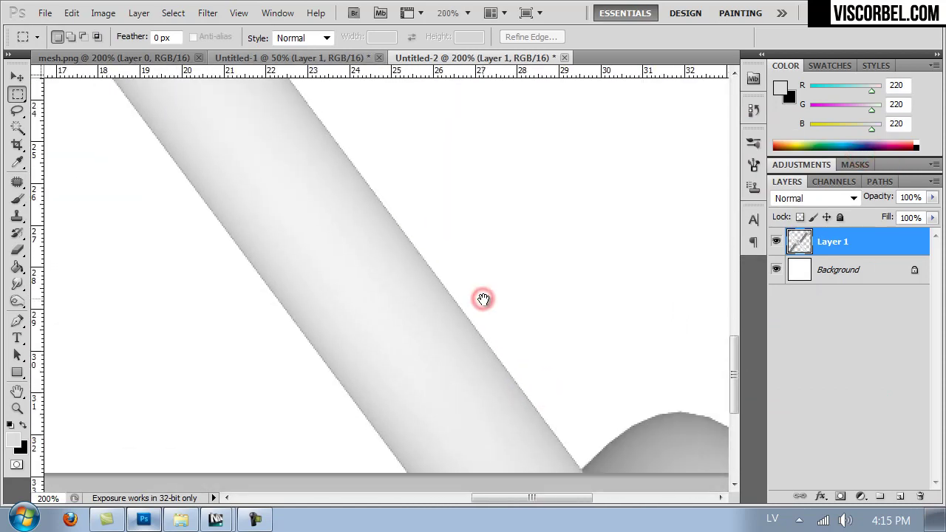
key(ctrl+minus)
key(ctrl+minus)
key(ctrl+minus)
Save the image as PNG, overwriting Mesh_bump.png in the Textures folder.
key(ctrl+shift+s)
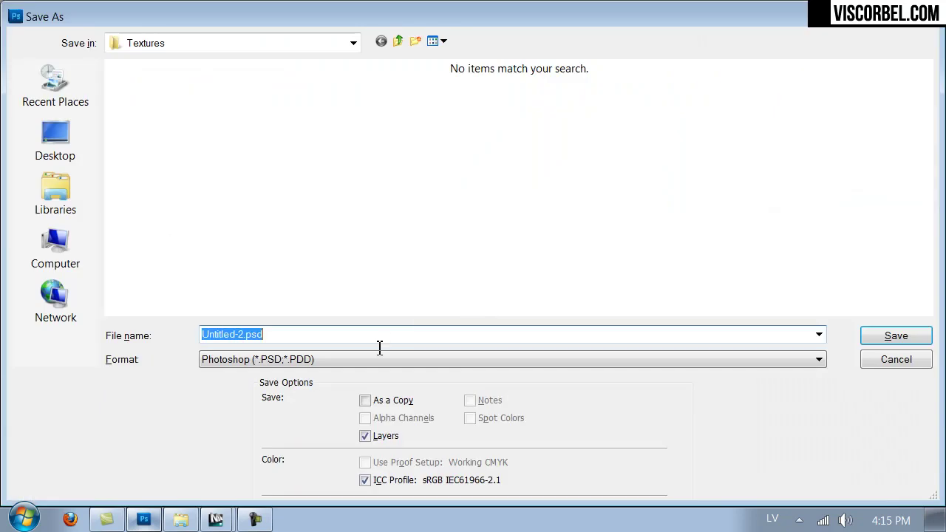
click(697, 360)
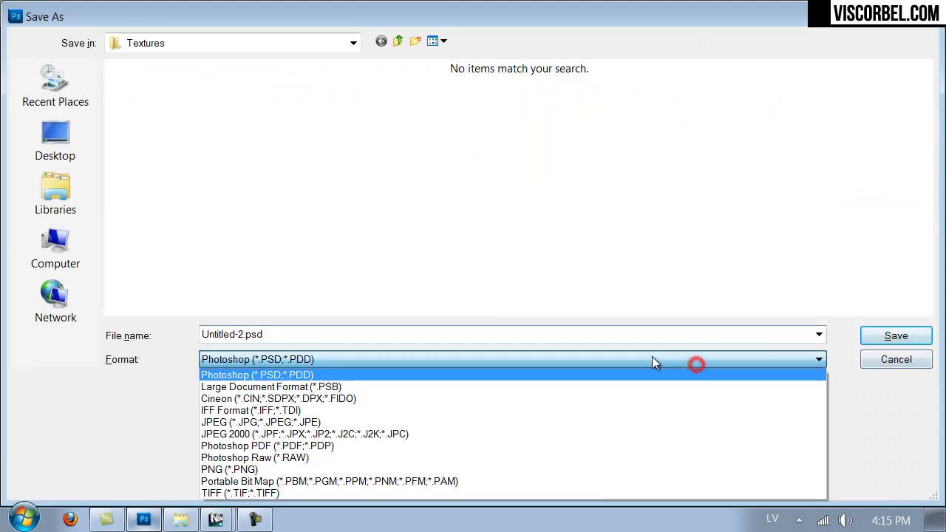
click(296, 456)
click(363, 267)
scroll(365, 265, down, 3)
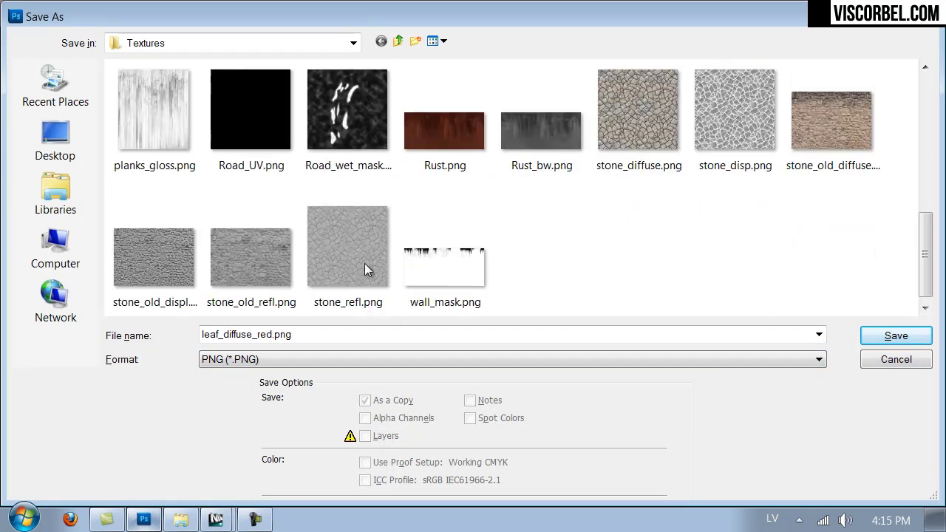
scroll(366, 259, up, 2)
double_click(266, 221)
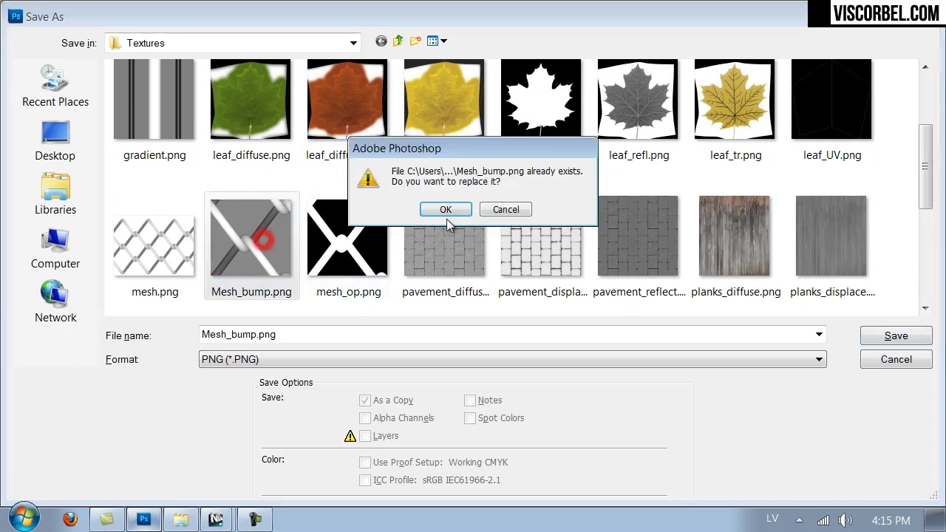
click(446, 211)
click(512, 185)
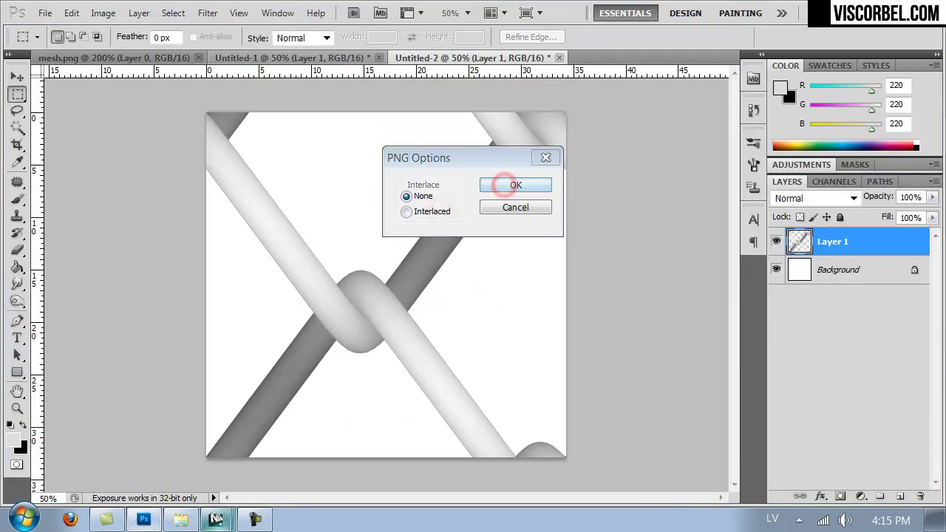
Cancel the running render and mark a render region around one wire crossing.
click(216, 519)
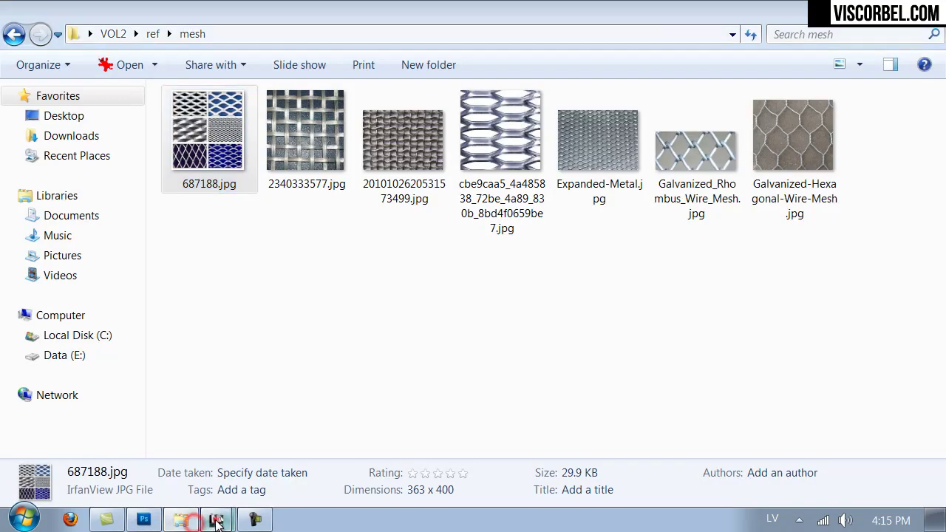
click(241, 500)
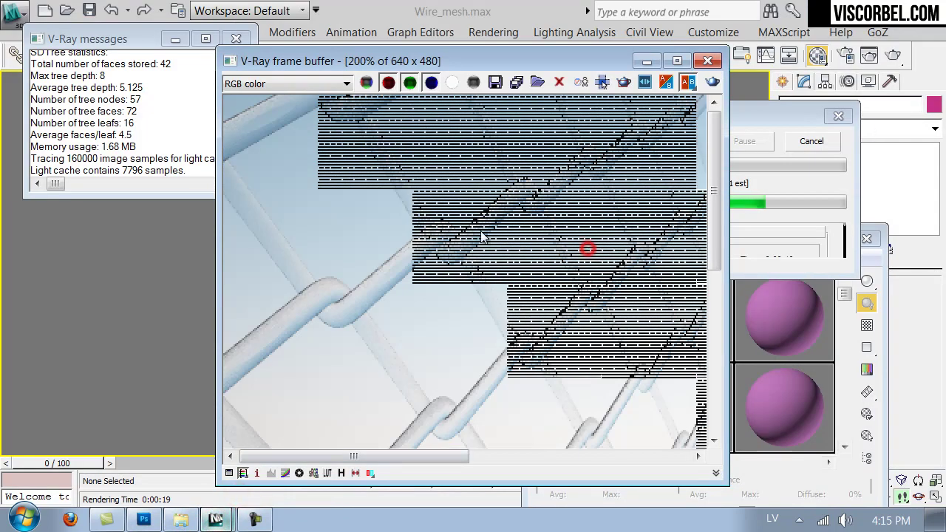
double_click(588, 250)
click(810, 140)
scroll(485, 260, up, 2)
scroll(564, 270, down, 1)
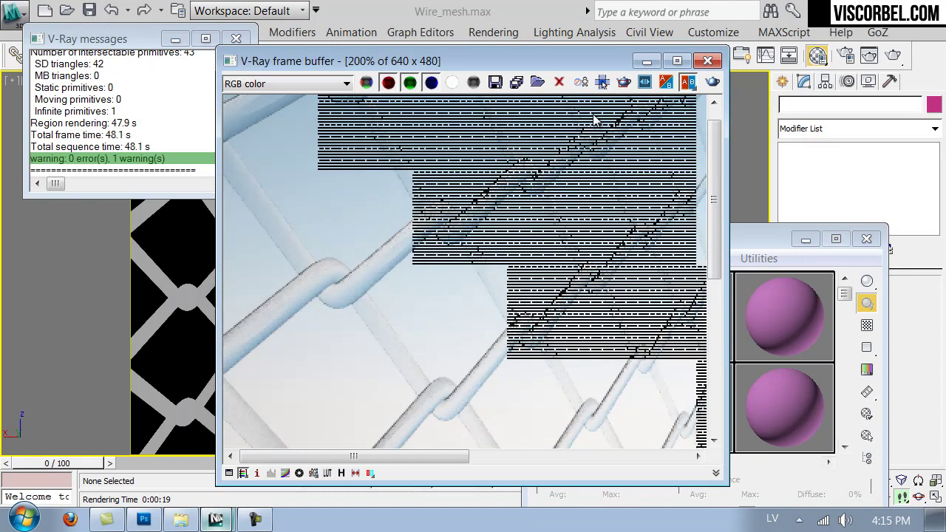
drag(487, 171, 320, 325)
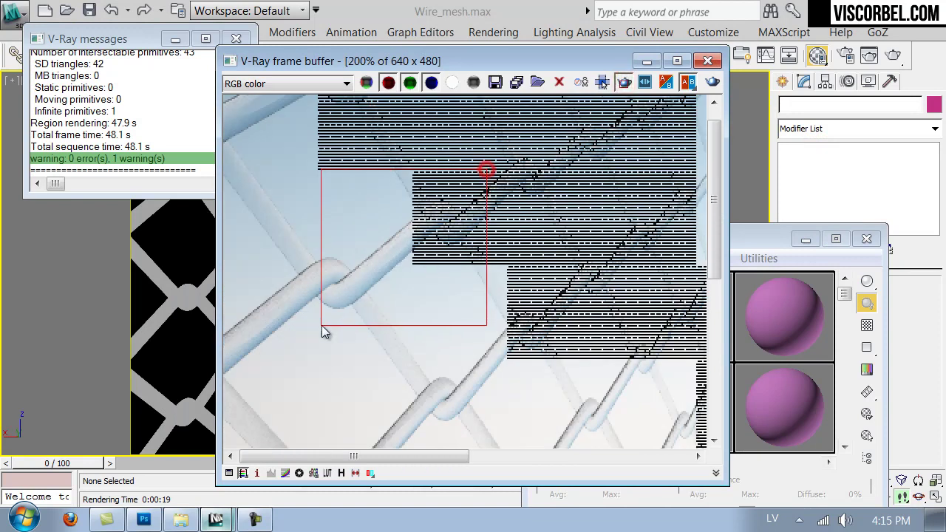
Set the render bucket size (Region division X) to 16 in Render Setup.
click(845, 54)
click(597, 95)
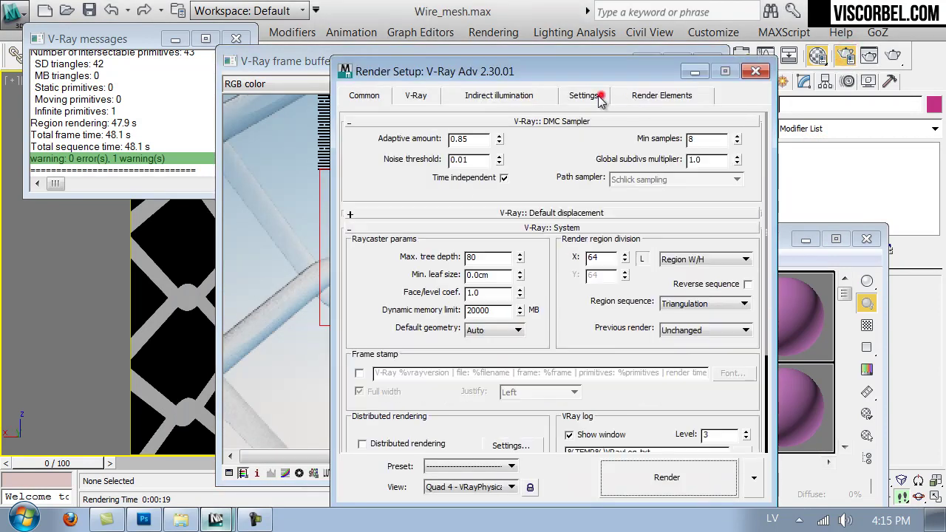
click(611, 260)
text(16)
key(Return)
click(756, 71)
key(m)
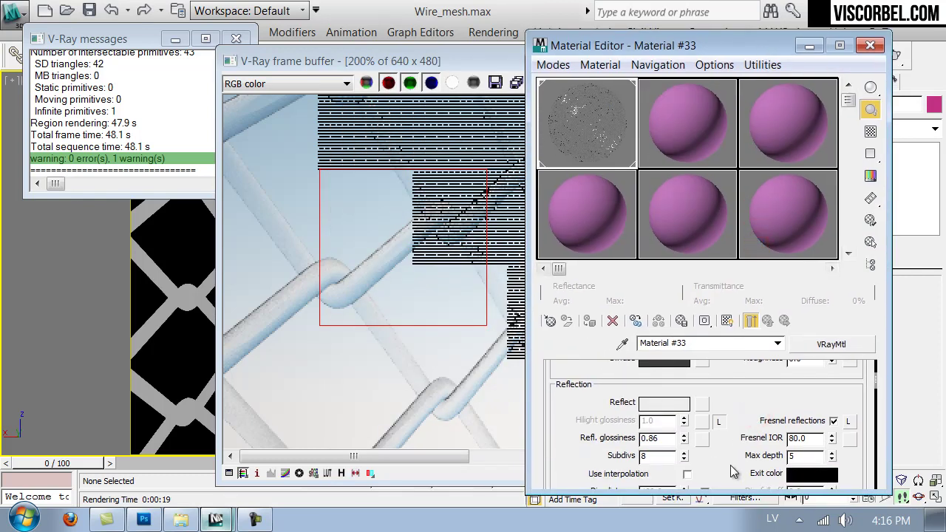
Re-render the marked wire-crossing region with the updated Mesh_bump.png bump map.
scroll(727, 443, down, 5)
scroll(739, 414, down, 10)
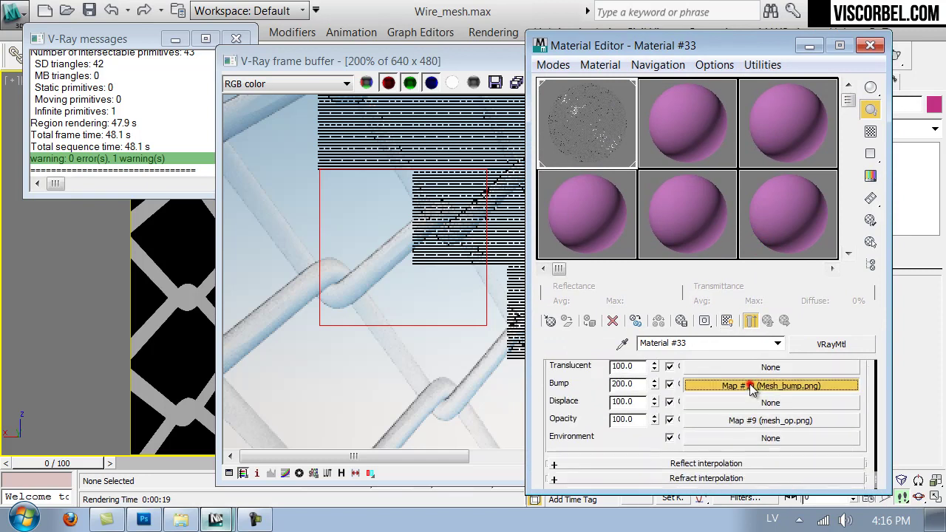
click(750, 384)
scroll(652, 431, down, 5)
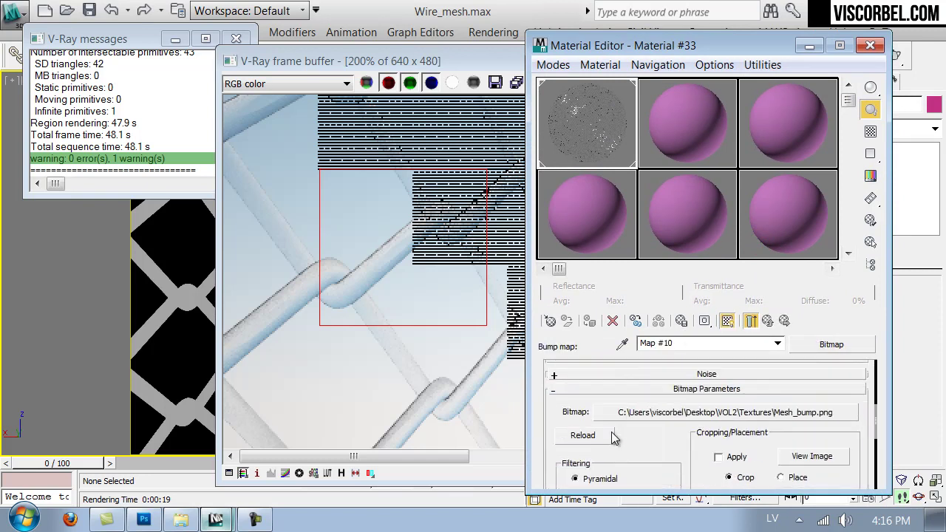
click(391, 292)
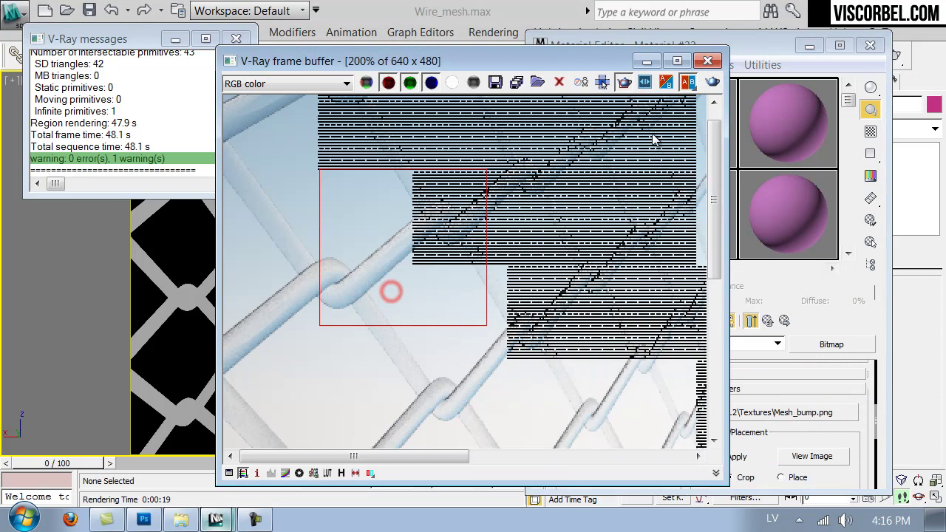
click(712, 82)
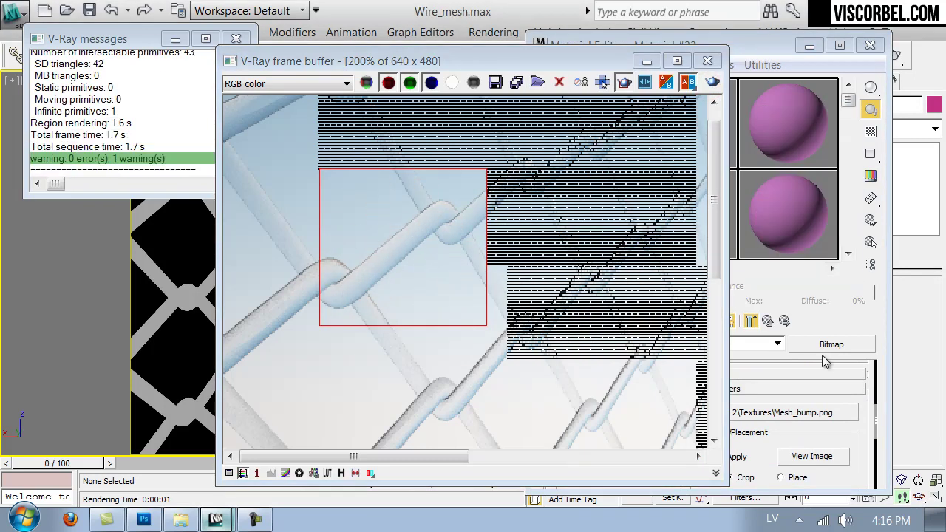
Raise bump strength to 300, re-render the region, then render the full frame.
click(769, 320)
click(769, 320)
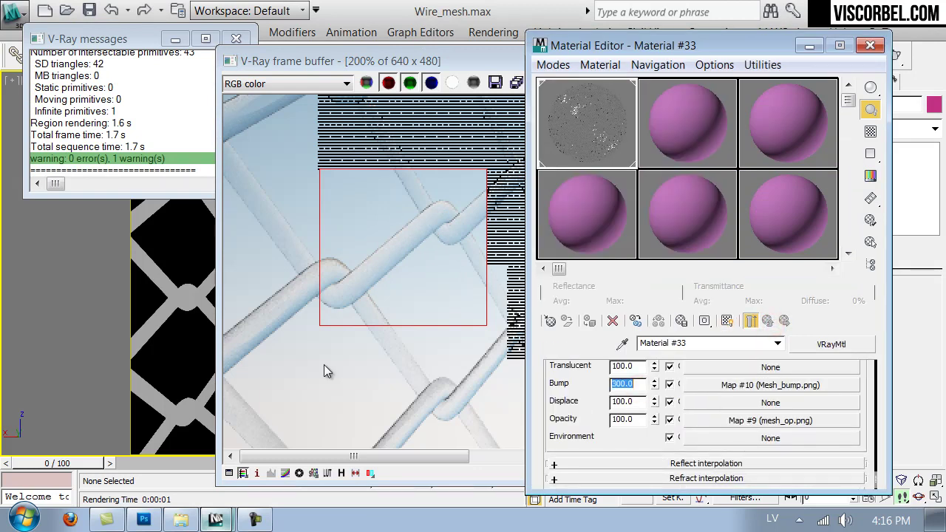
click(247, 219)
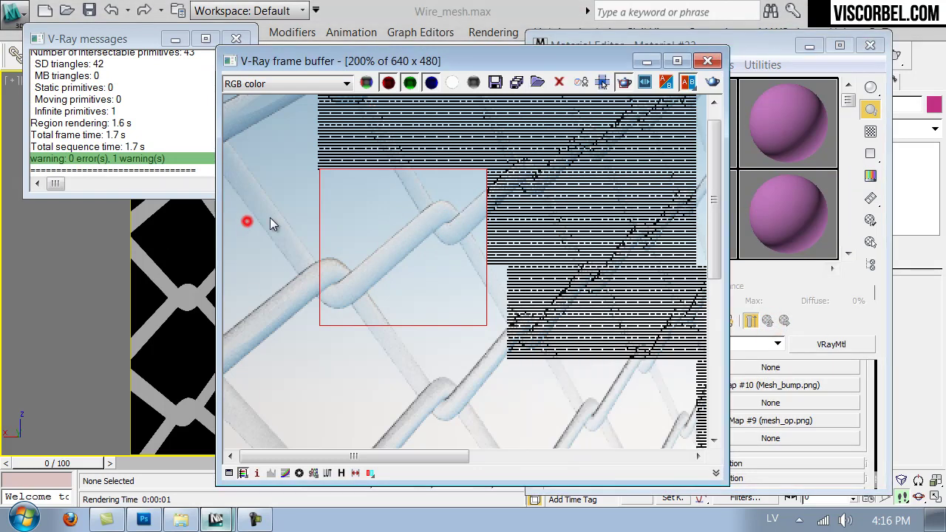
click(712, 84)
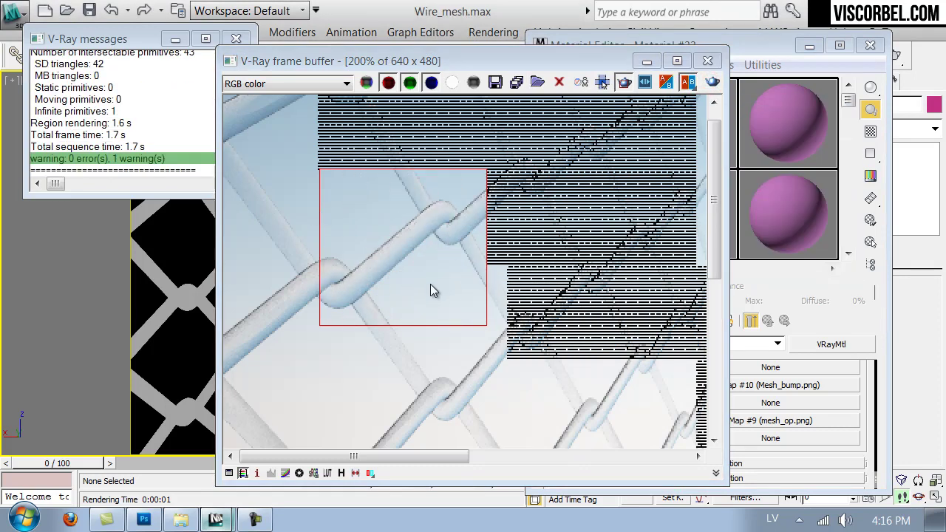
double_click(417, 295)
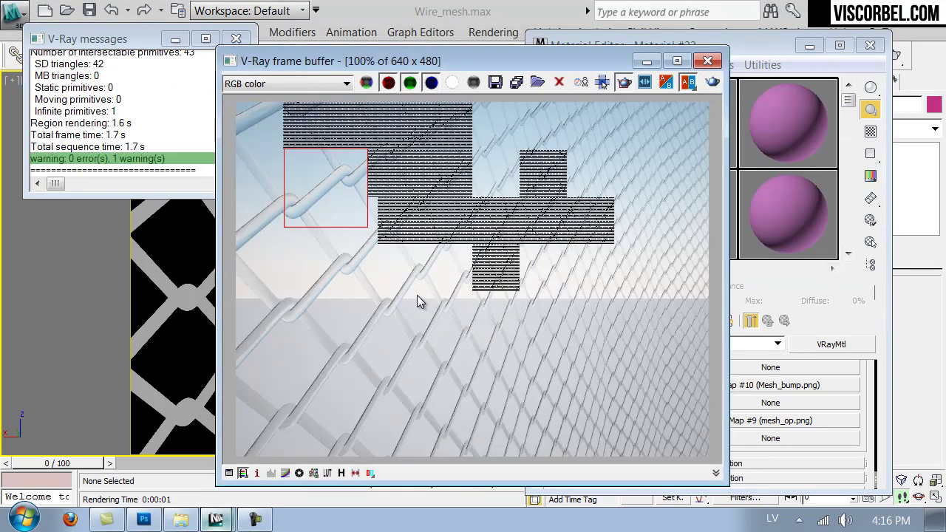
click(623, 82)
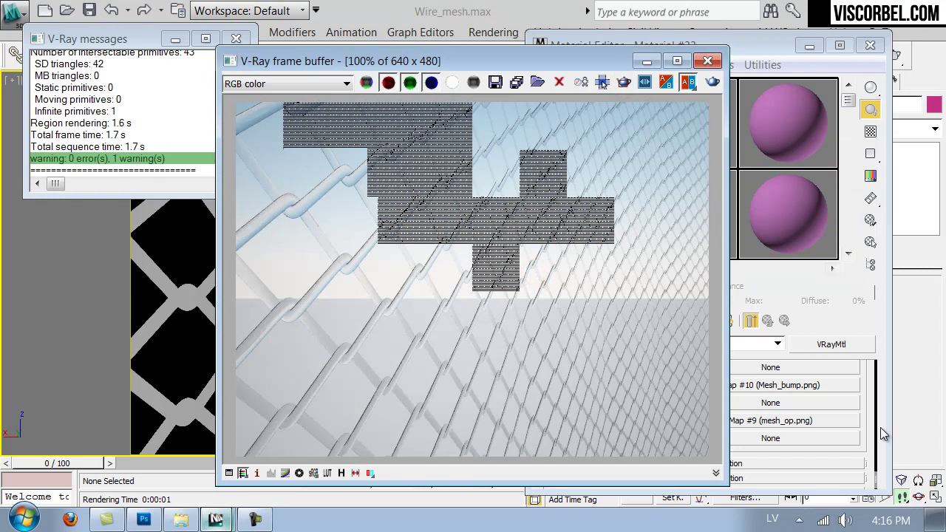
Change the fence material's diffuse colour to red (108, 7, 7).
click(867, 379)
scroll(863, 377, up, 10)
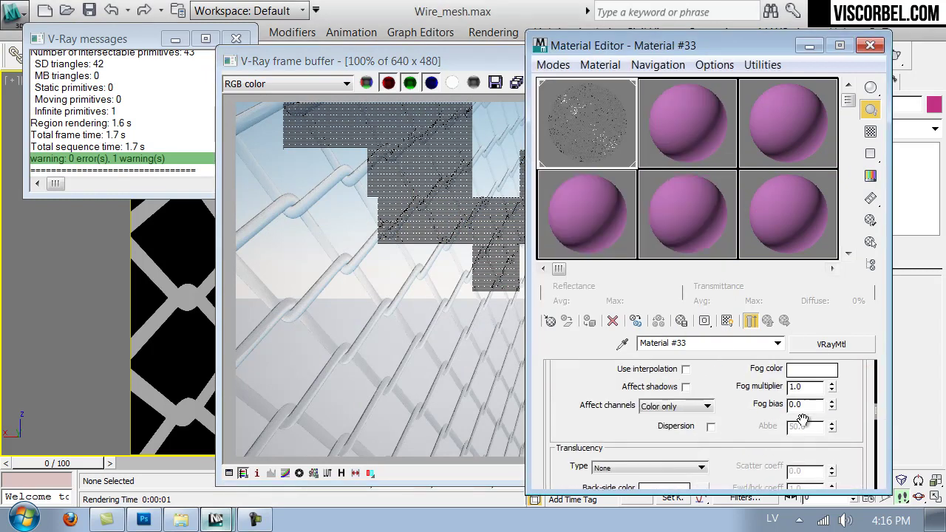
scroll(614, 396, up, 5)
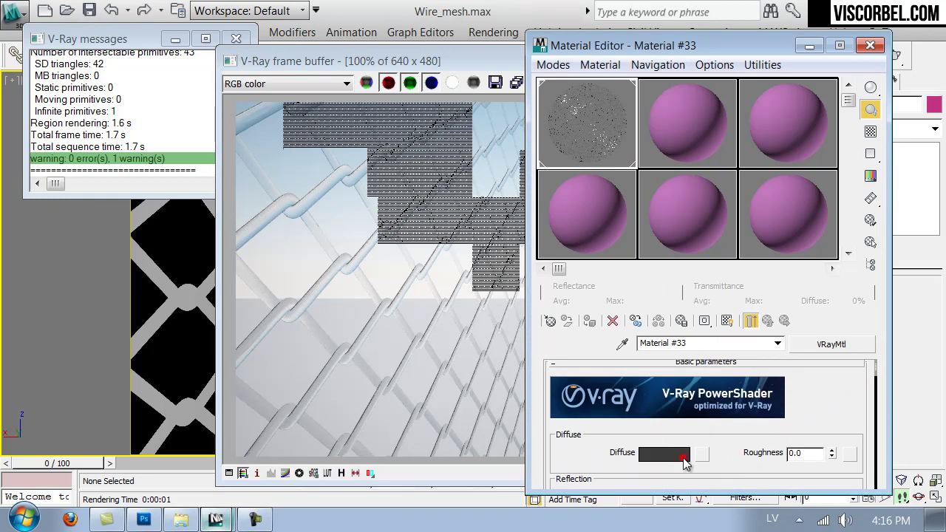
click(680, 454)
click(661, 158)
drag(653, 176, 659, 175)
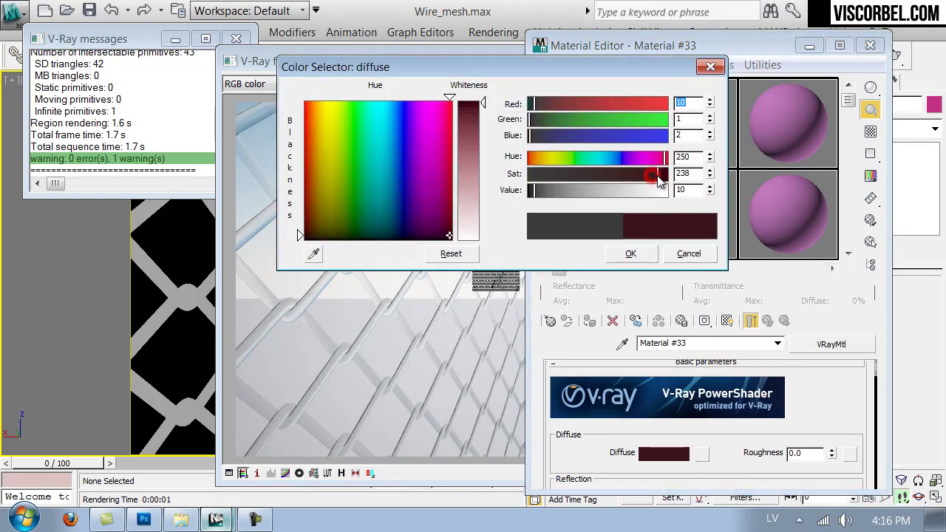
drag(539, 191, 586, 190)
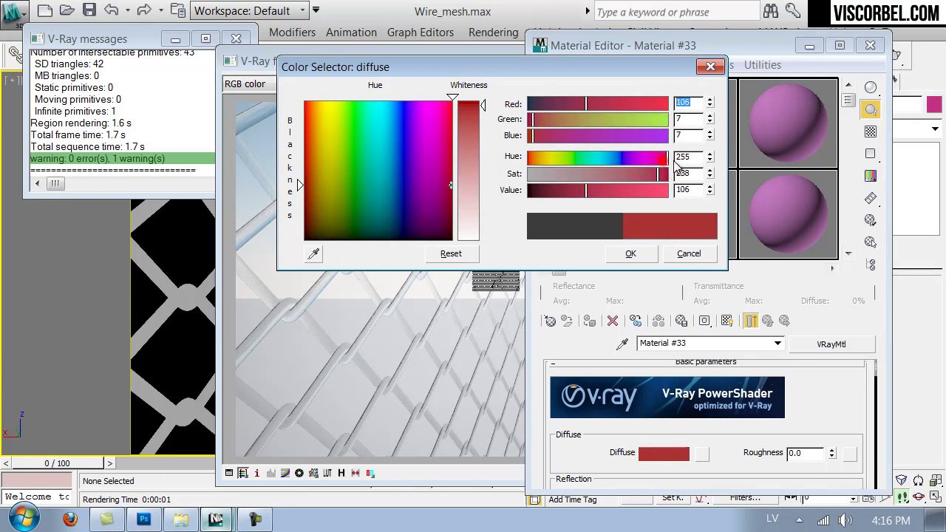
click(632, 253)
Set the reflection to grey 77 with 0.92 glossiness and Fresnel IOR 3.0.
scroll(617, 395, down, 4)
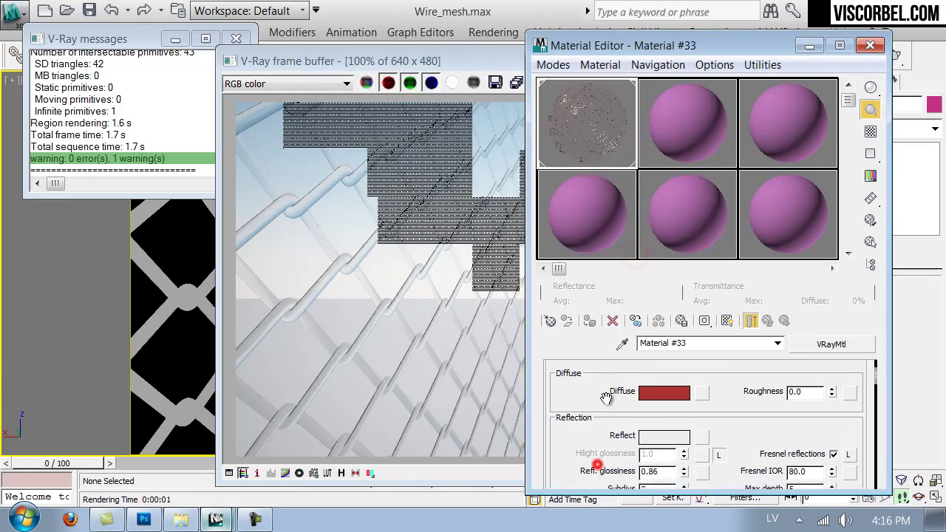
click(662, 427)
click(592, 192)
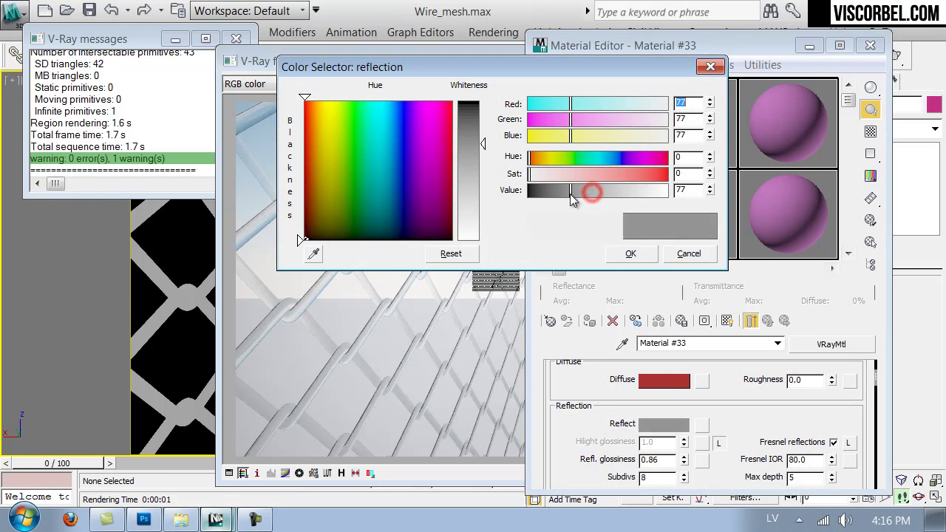
click(621, 252)
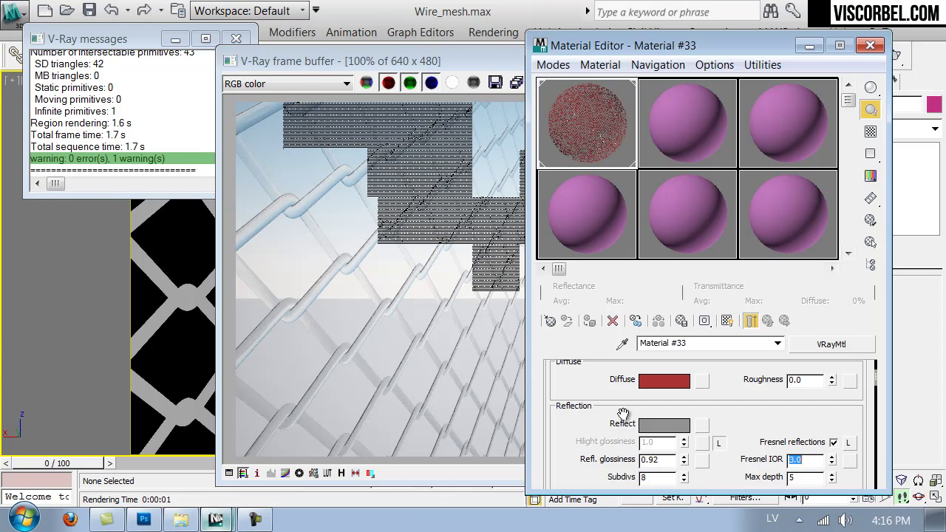
click(496, 293)
Re-render the scene in the V-Ray frame buffer to show the red glossy chain-link fence.
click(711, 84)
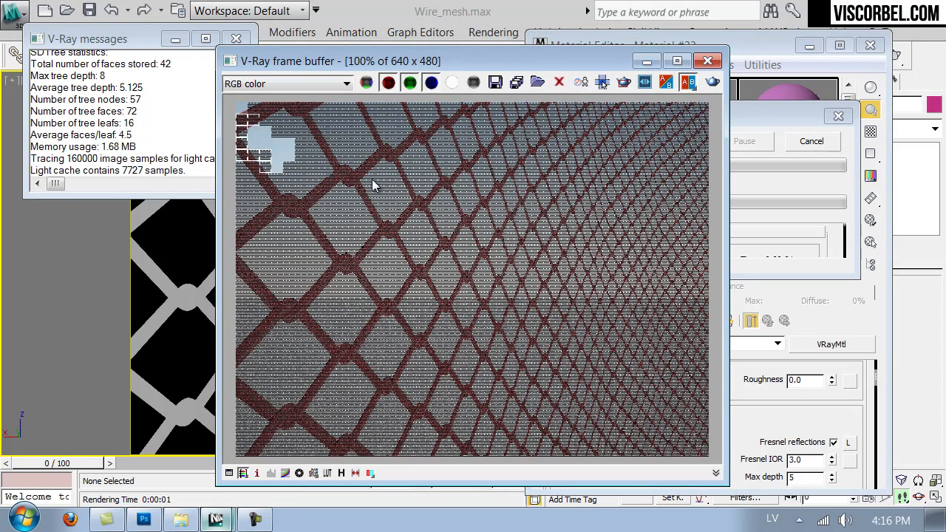